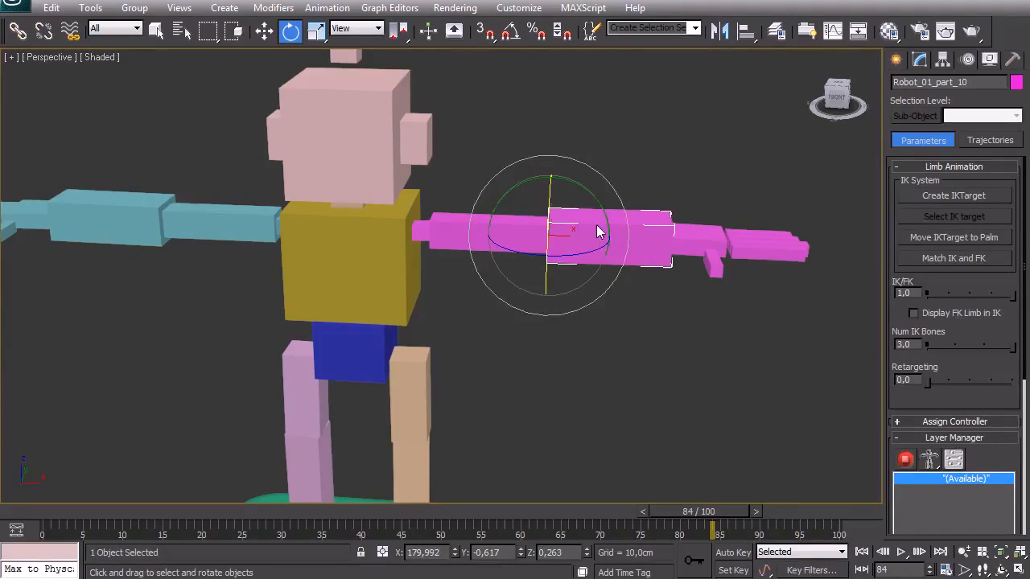
Step: Add an absolute animation layer to the left arm, switch to Animation mode and try to rotate the forearm
scroll(1001, 471, "down", 5)
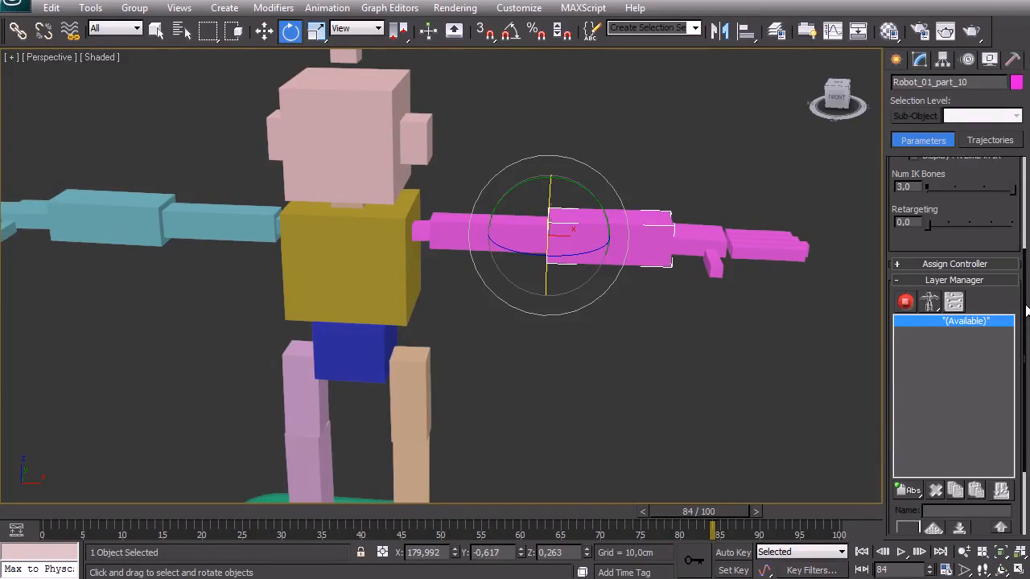
left_click(912, 506)
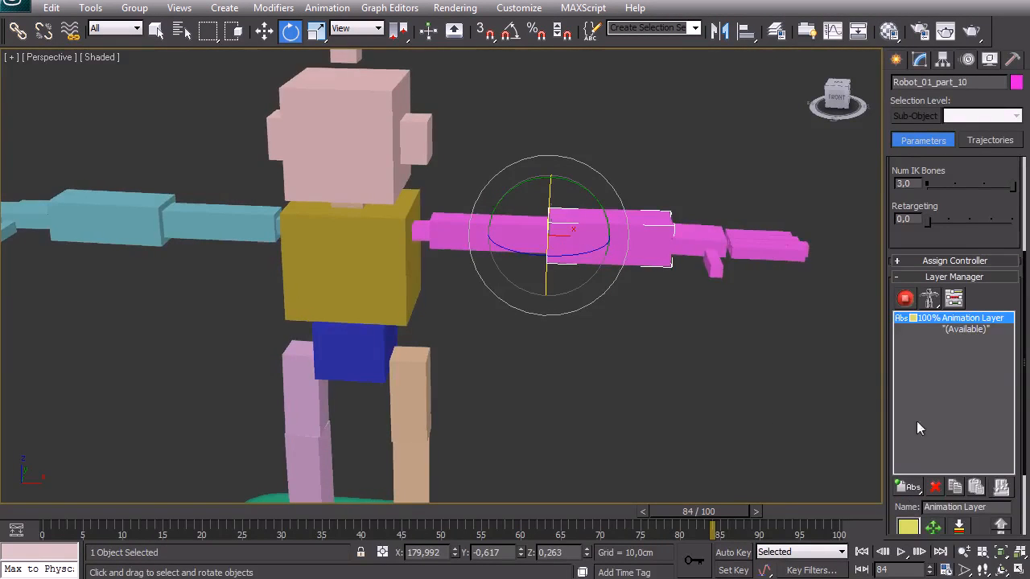
left_click(904, 299)
middle_click_drag(599, 203, 550, 210)
left_click_drag(550, 211, 728, 292)
key("w")
right_click(728, 292)
Step: Delete the left arm's animation layer and try to move the forearm without it
left_click(936, 487)
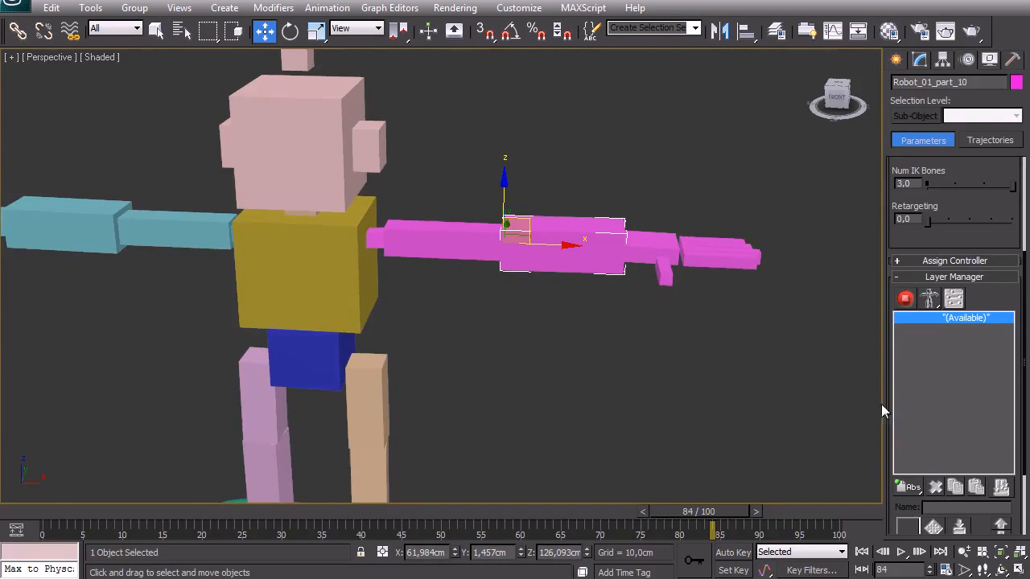
left_click_drag(519, 227, 552, 271)
right_click(552, 271)
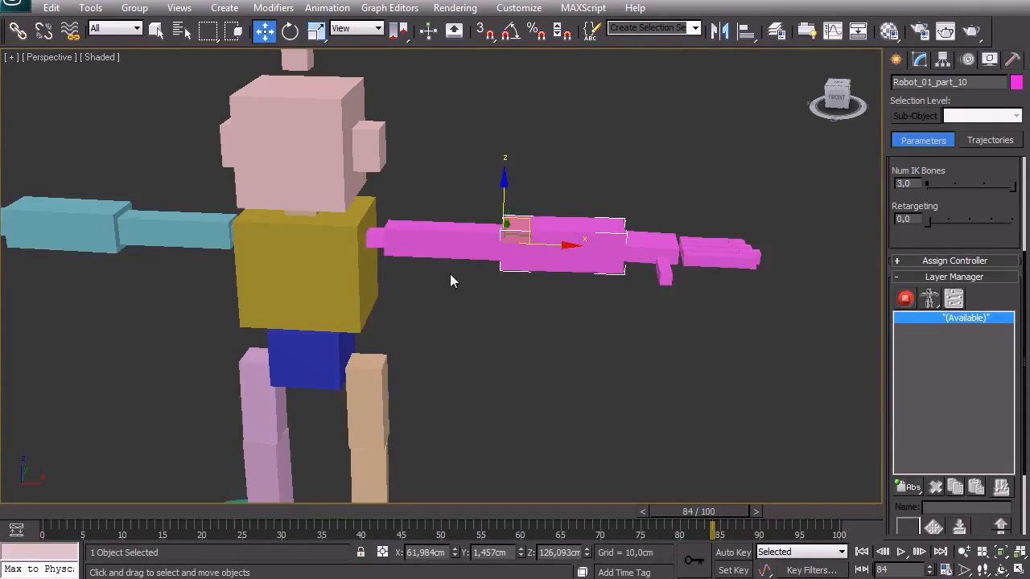
Step: Add an absolute animation layer to the left arm and activate Animation mode
left_click(915, 488)
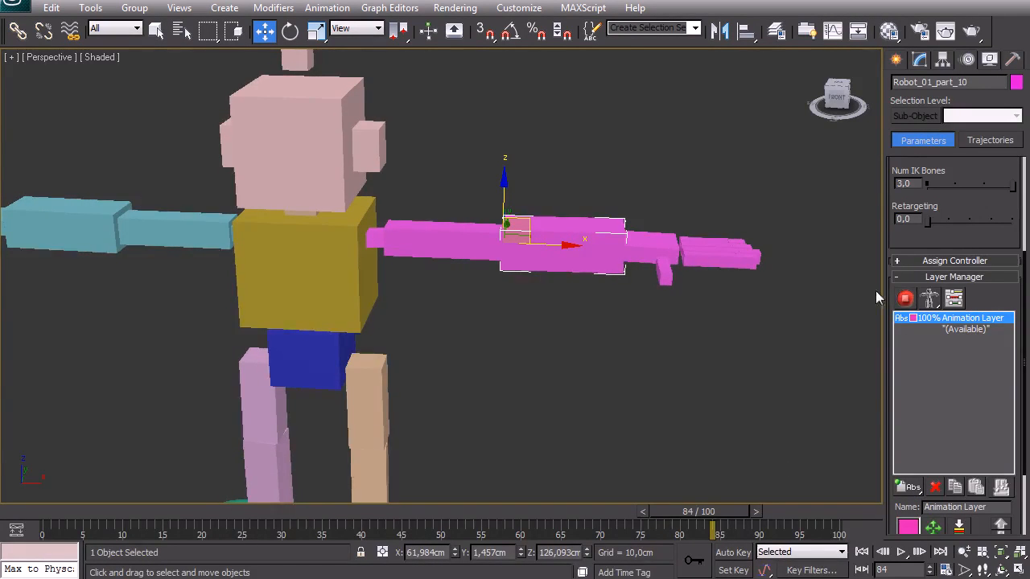
left_click(586, 345)
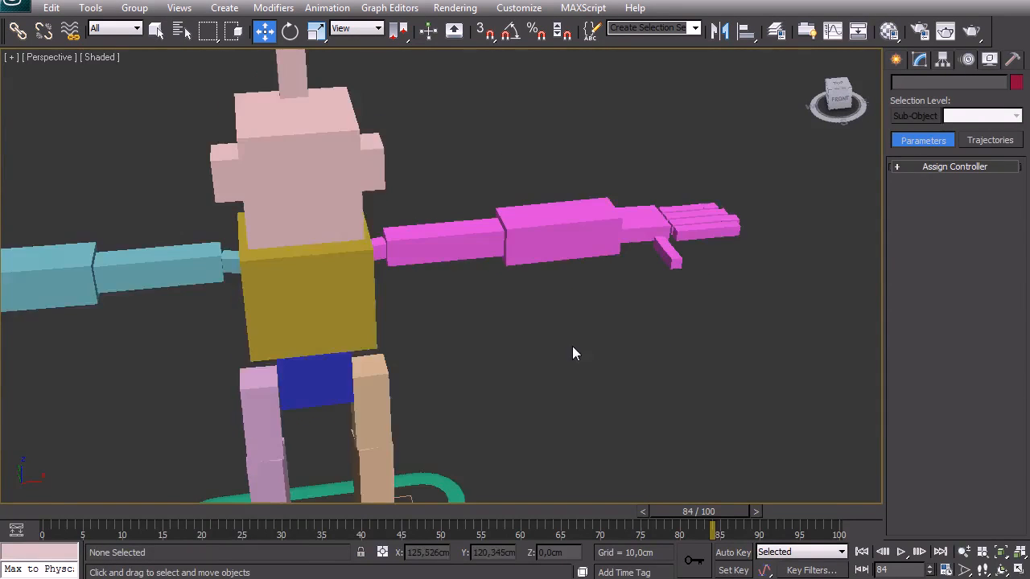
Step: Select the left forearm with the help of wireframe display and try to rotate it at the elbow
left_click(429, 229)
key("F3")
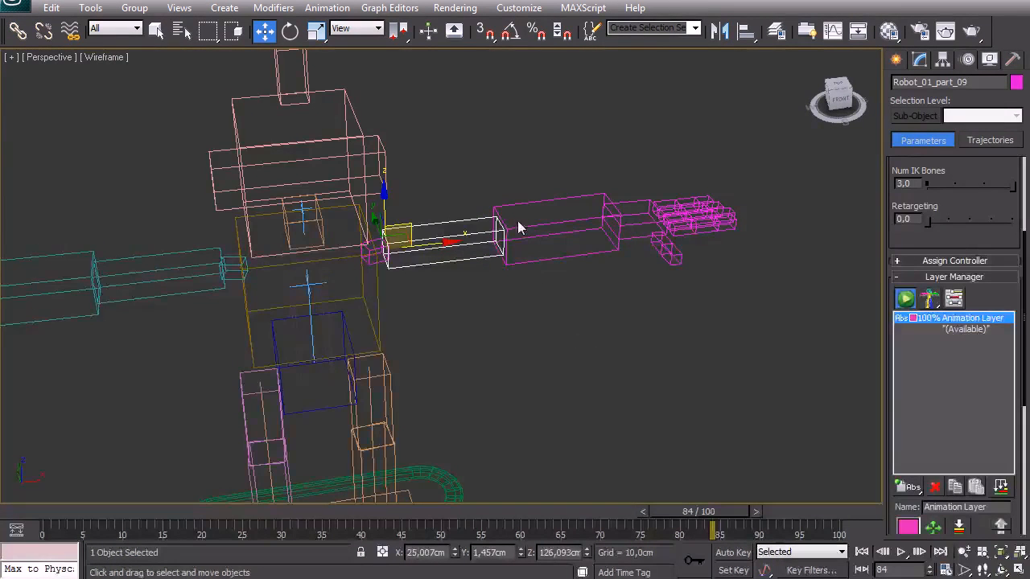
left_click(531, 239)
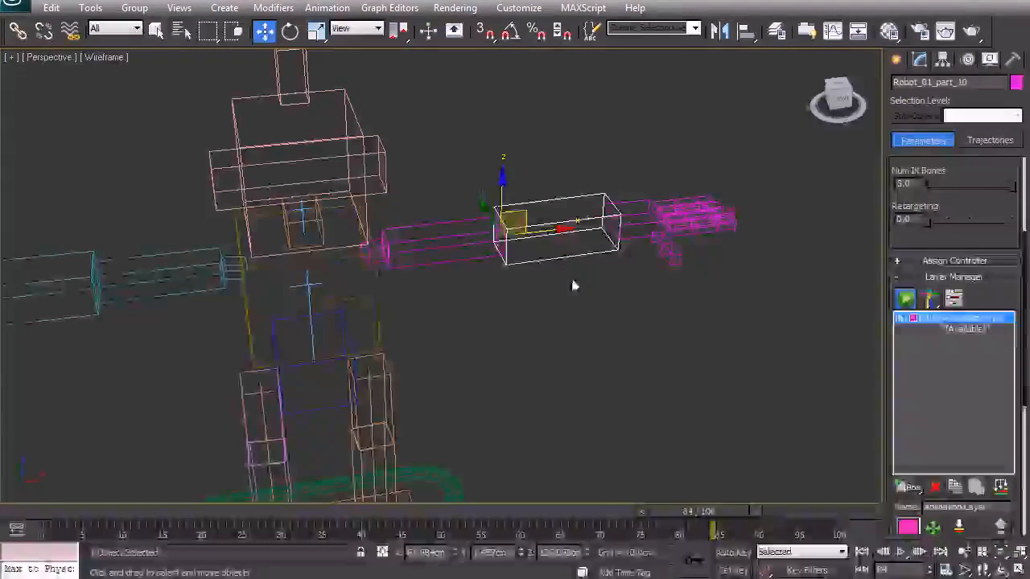
key("e")
mouse_move(494, 265)
left_mouse_down()
mouse_move(448, 271)
mouse_move(489, 272)
mouse_move(472, 280)
mouse_move(562, 323)
left_mouse_up()
key("F3")
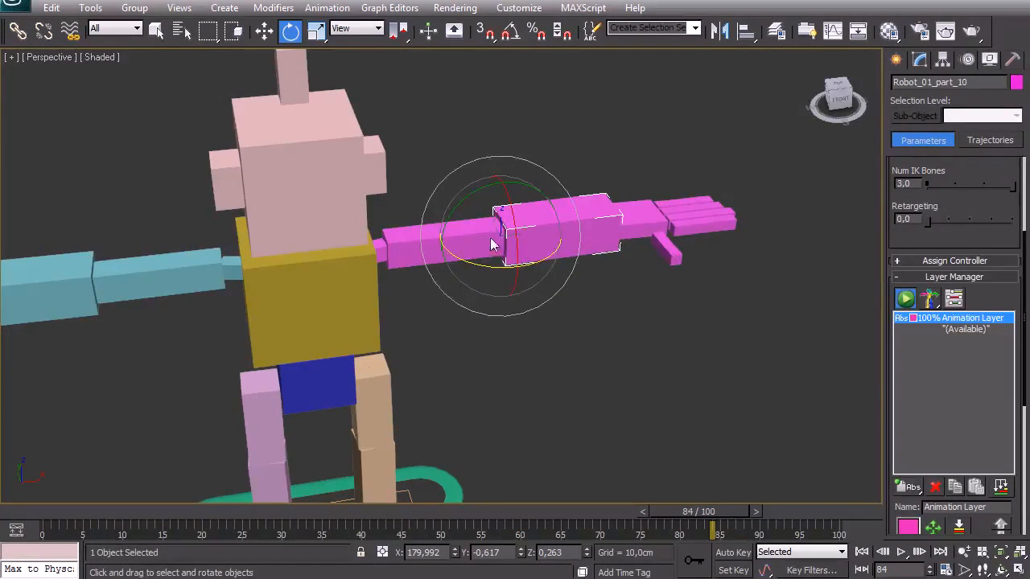
Step: Unhide all hidden objects in the scene
right_click(567, 339)
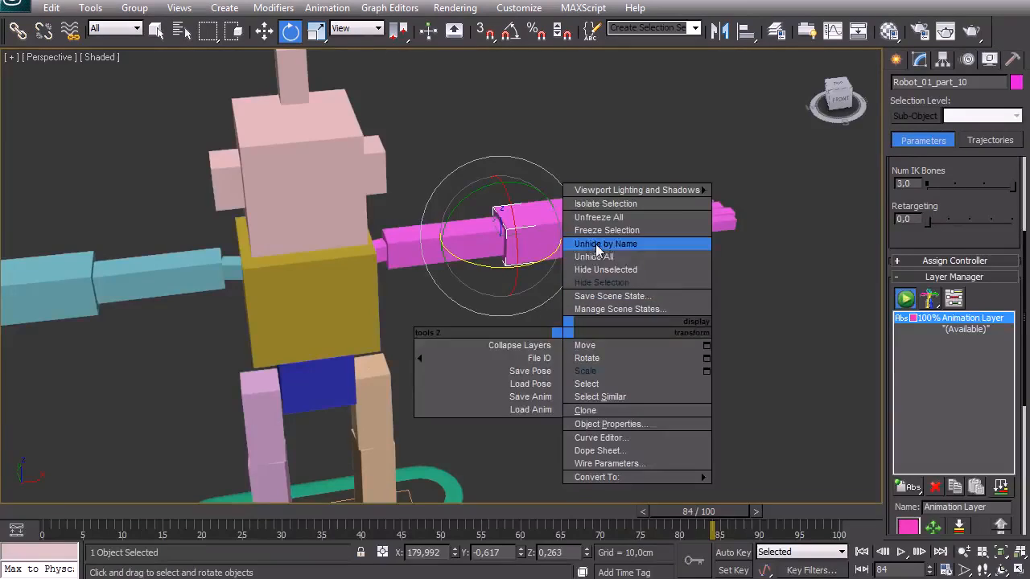
left_click(599, 252)
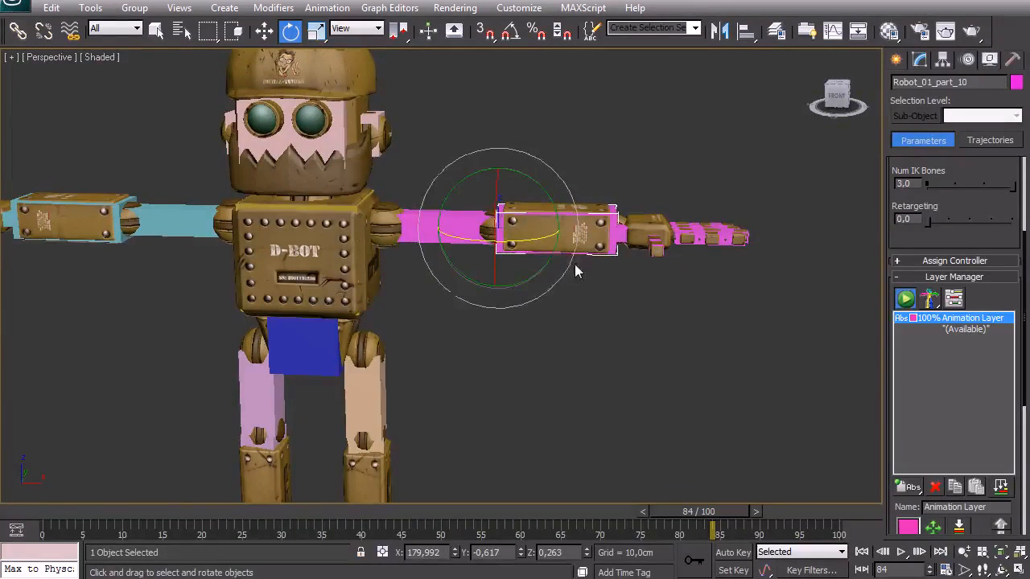
Step: Examine the left forearm's context commands and File IO import options, and open its object parameters
right_click(518, 231)
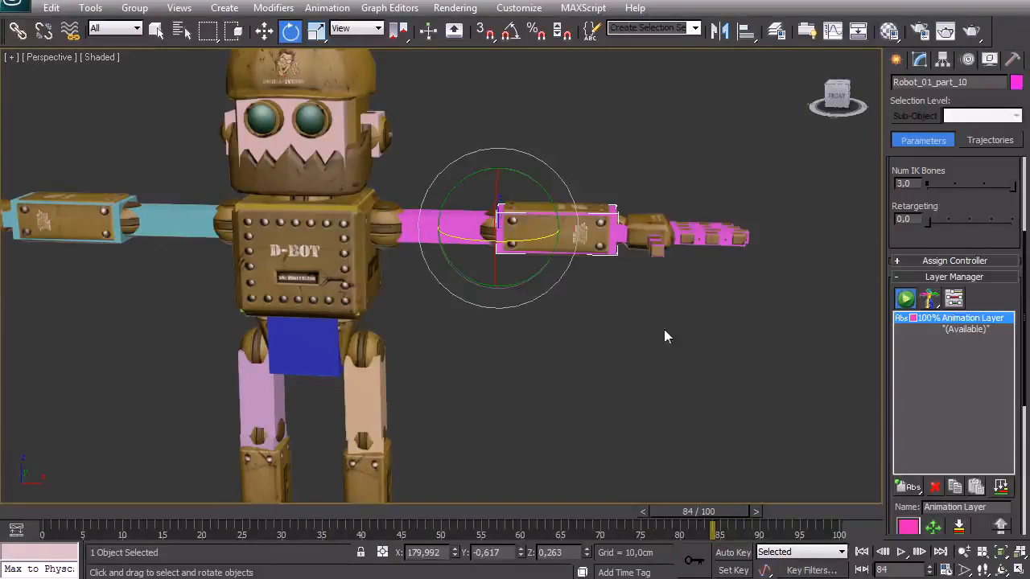
right_click(505, 235)
mouse_move(384, 259)
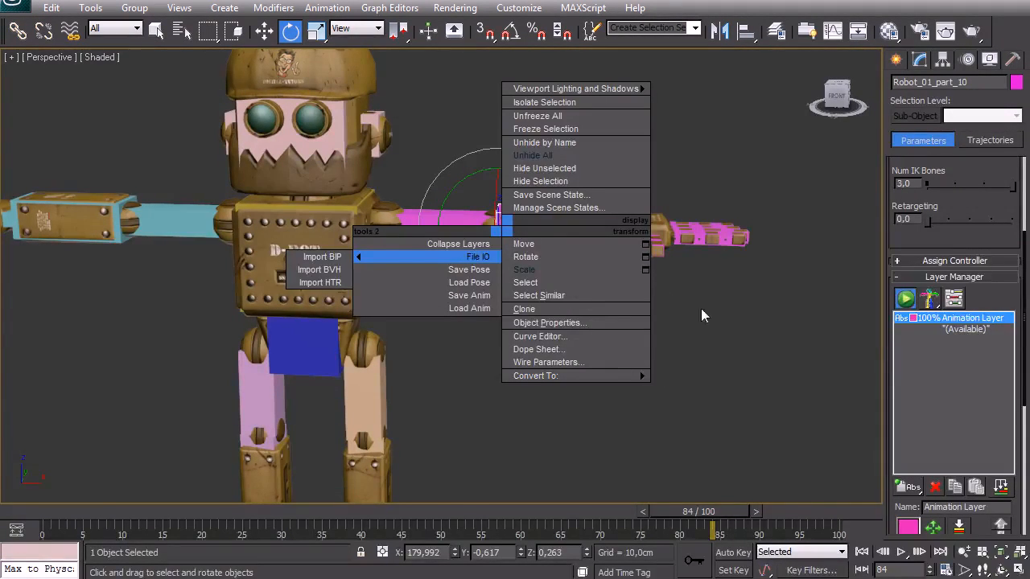
left_click(935, 66)
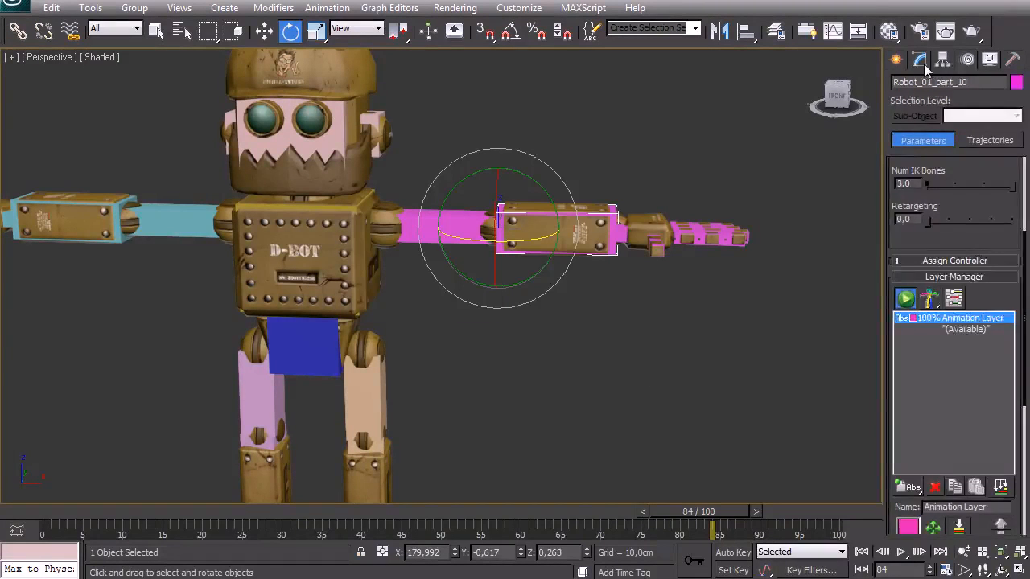
left_click(940, 59)
left_click(920, 60)
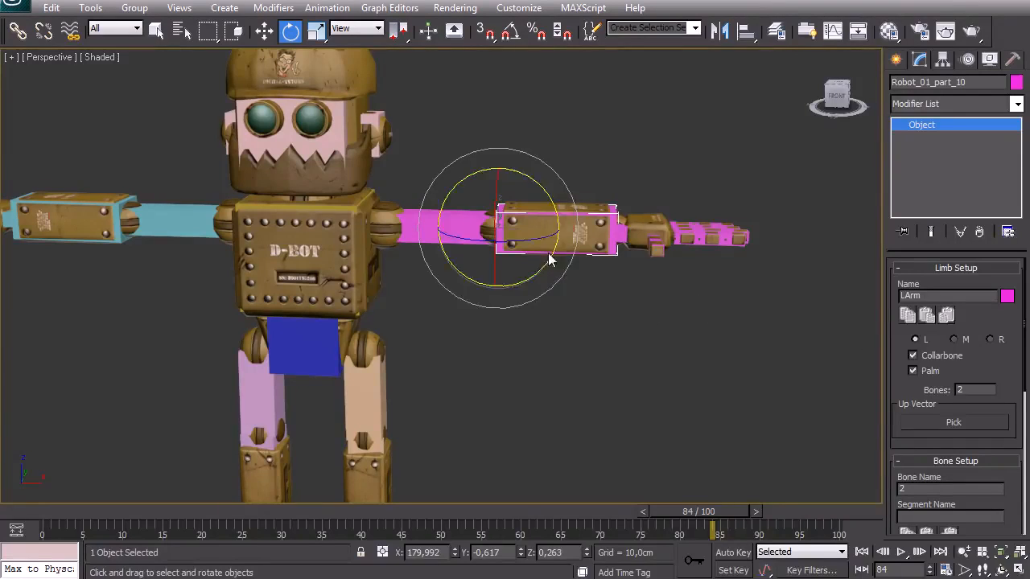
Step: Examine the standard, animation and primitives quad menus for the left forearm while its object parameters are shown
right_click(526, 249)
left_click(440, 143)
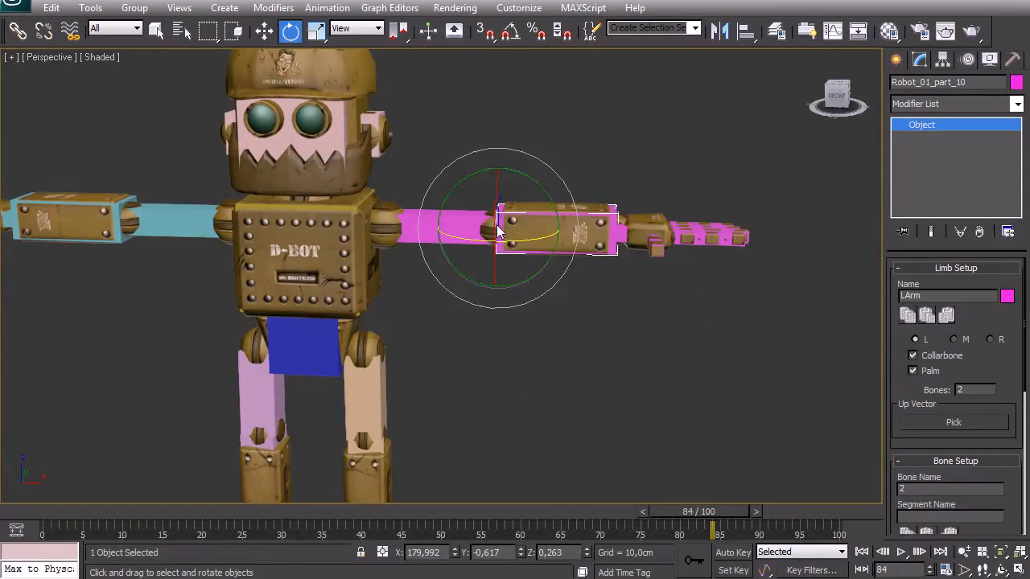
right_click(504, 252, "alt")
left_click(630, 132)
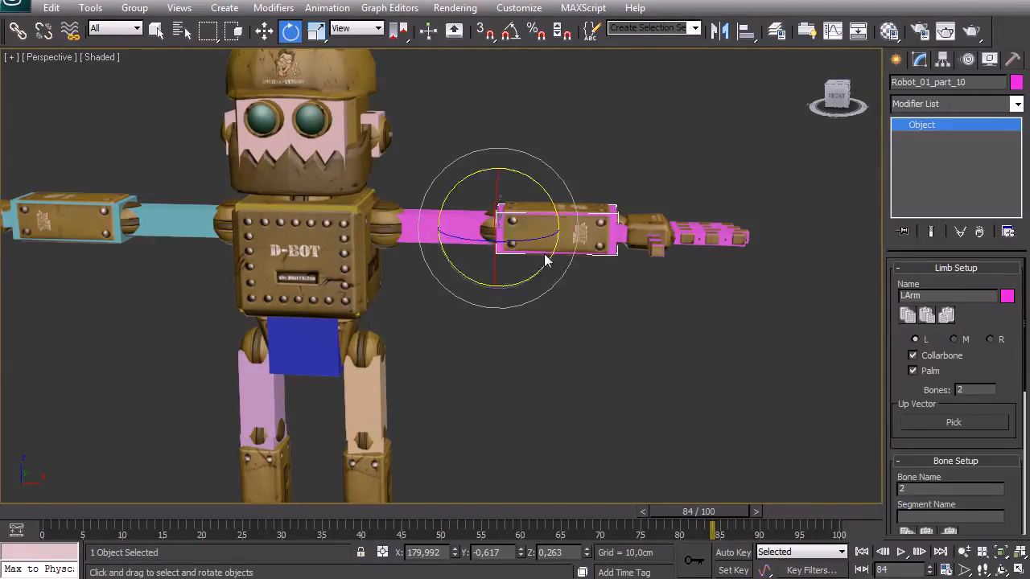
right_click(527, 247, "ctrl")
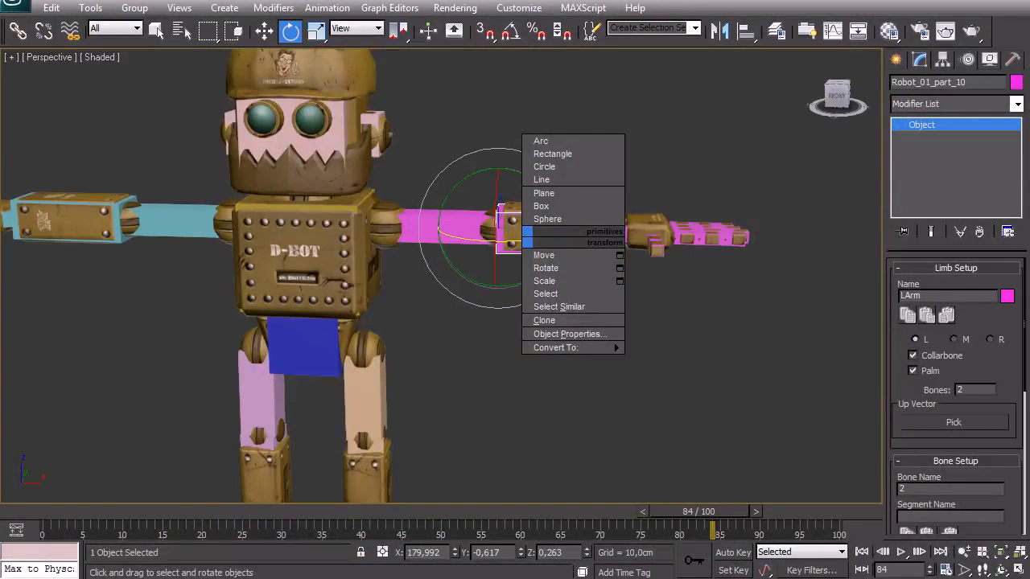
Step: Return to the arm's motion parameters and examine the extra bone, extra controller and gizmo commands in Setup mode
left_click(968, 59)
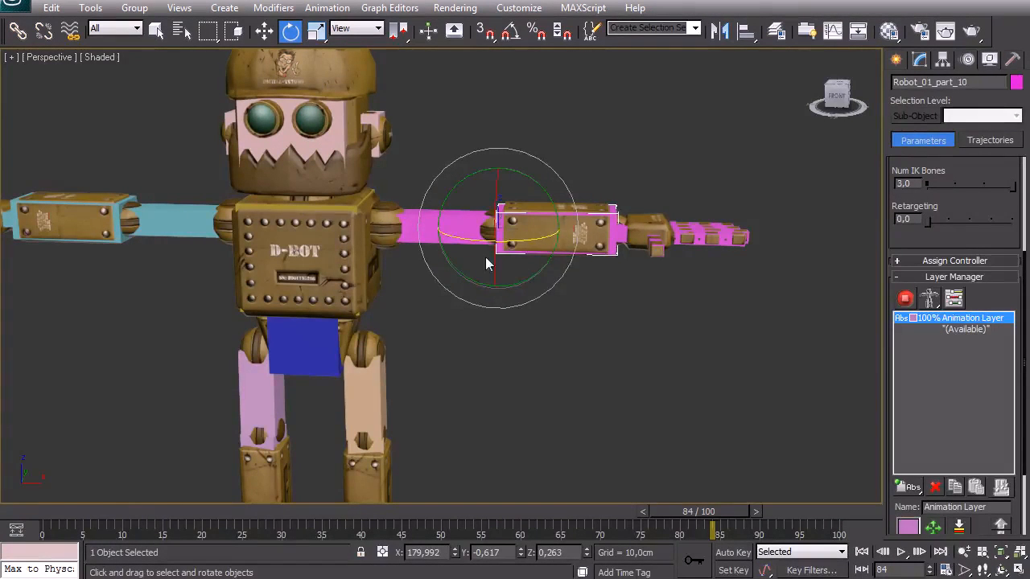
right_click(499, 211)
left_click(644, 184)
right_click(508, 225)
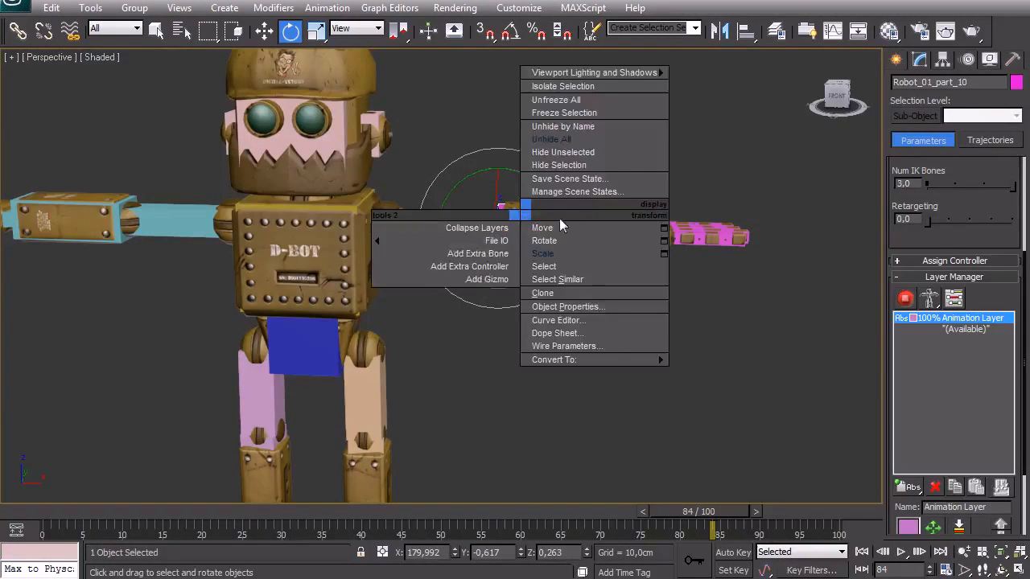
left_click(686, 215)
Step: Switch the rig to Animation mode and examine the pose and animation saving and loading commands for the forearm
left_click(905, 299)
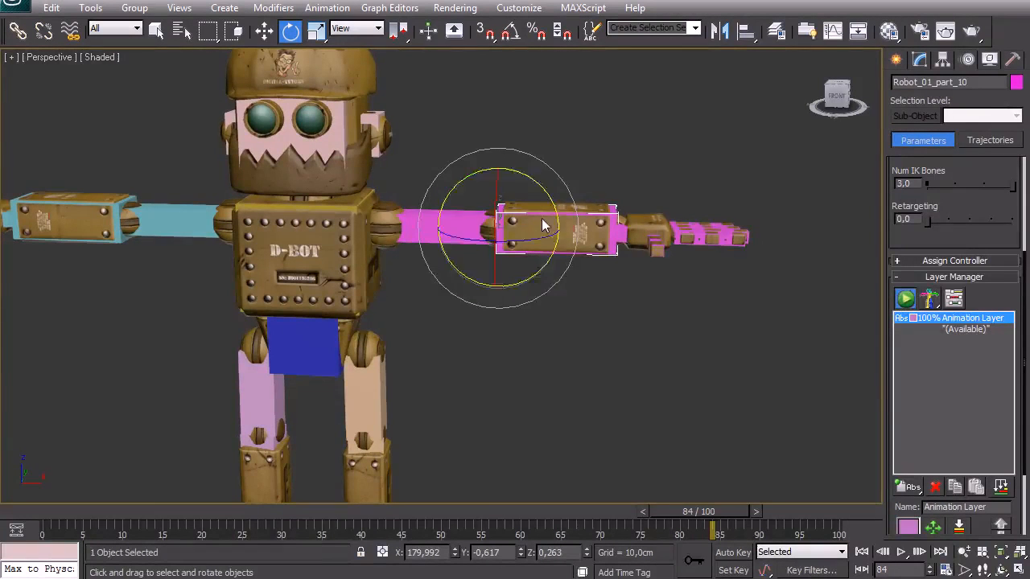
right_click(529, 228)
left_click(758, 191)
right_click(527, 218)
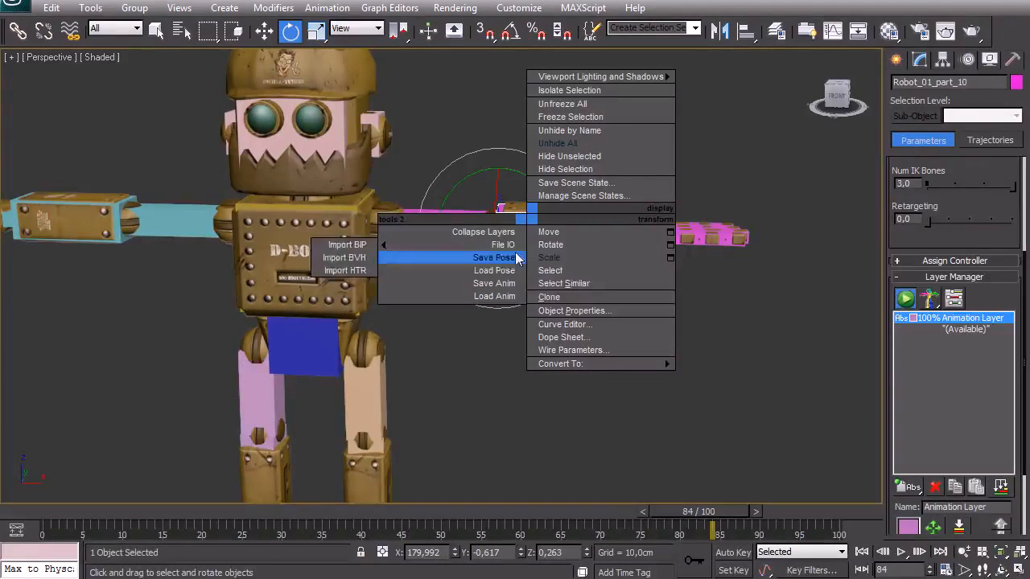
Step: Switch the rig back to Setup mode and add a Circle gizmo to the left forearm
left_click(911, 299)
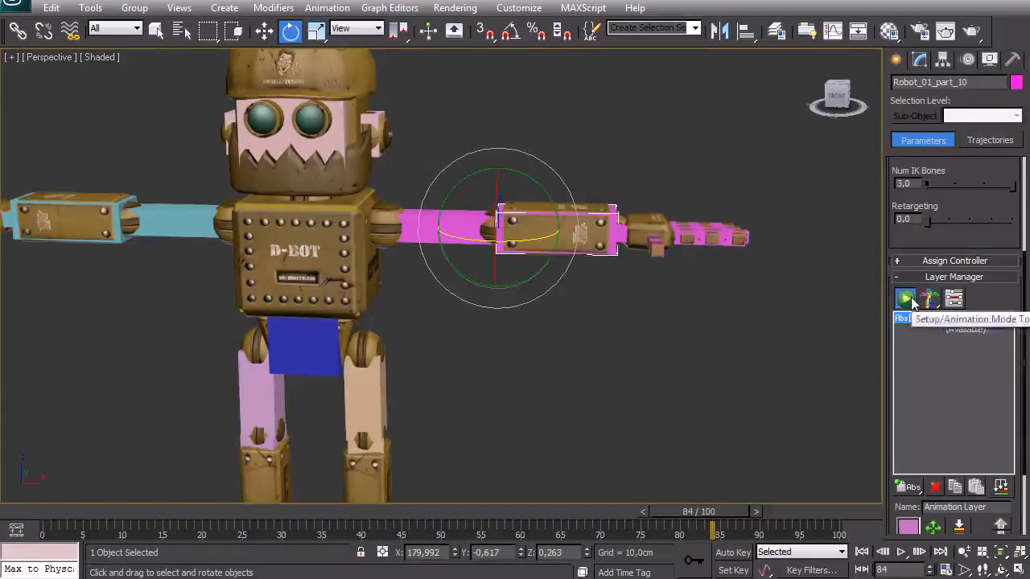
left_click(905, 298)
right_click(498, 220)
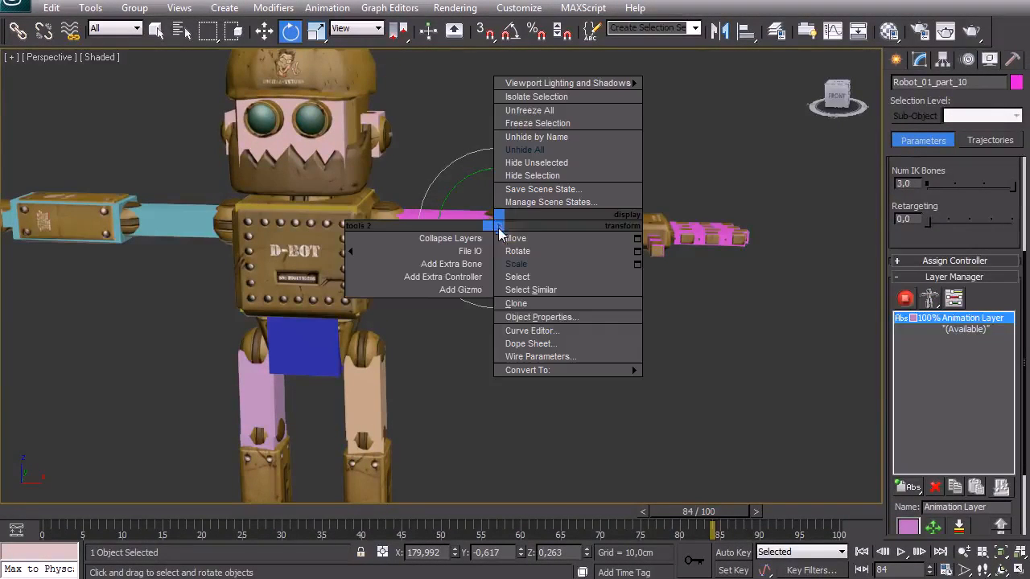
left_click(450, 292)
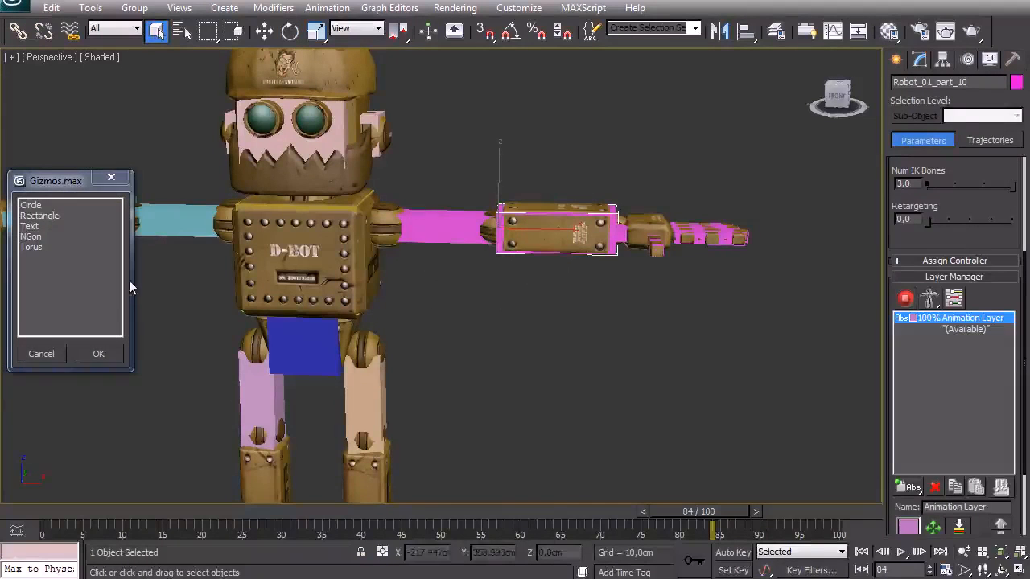
left_click(44, 206)
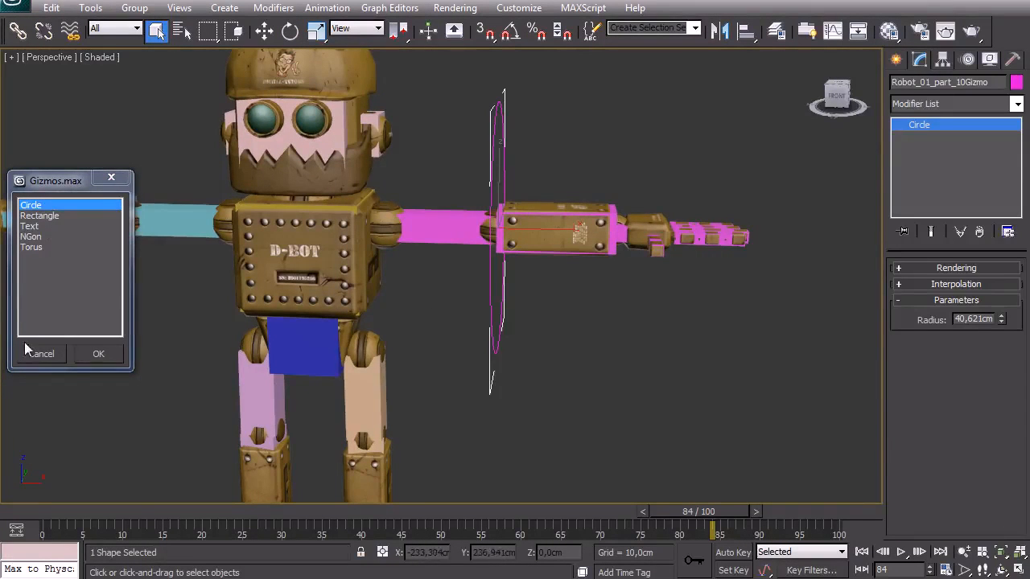
middle_click_drag(512, 237, 492, 249, "alt")
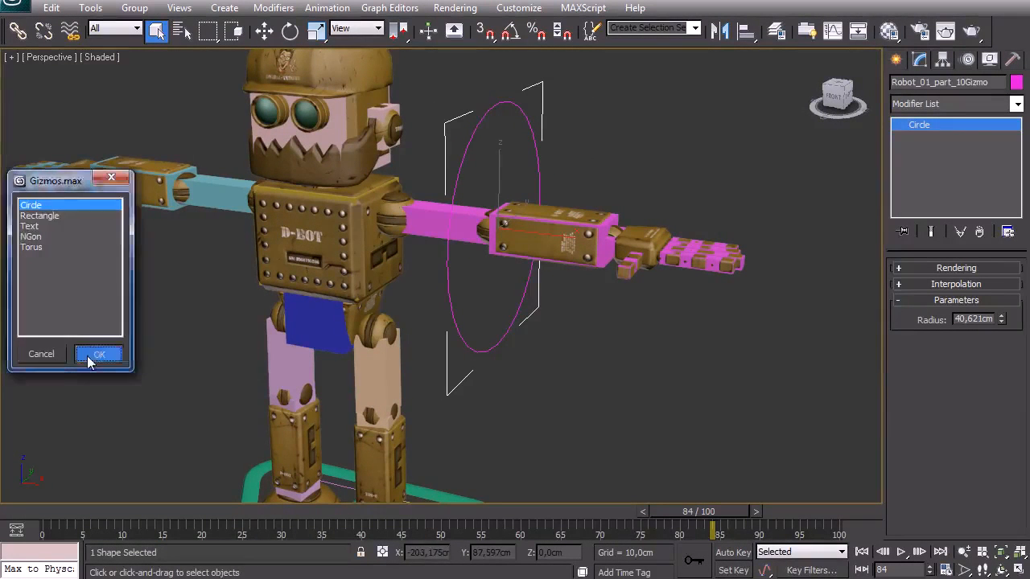
left_click(93, 355)
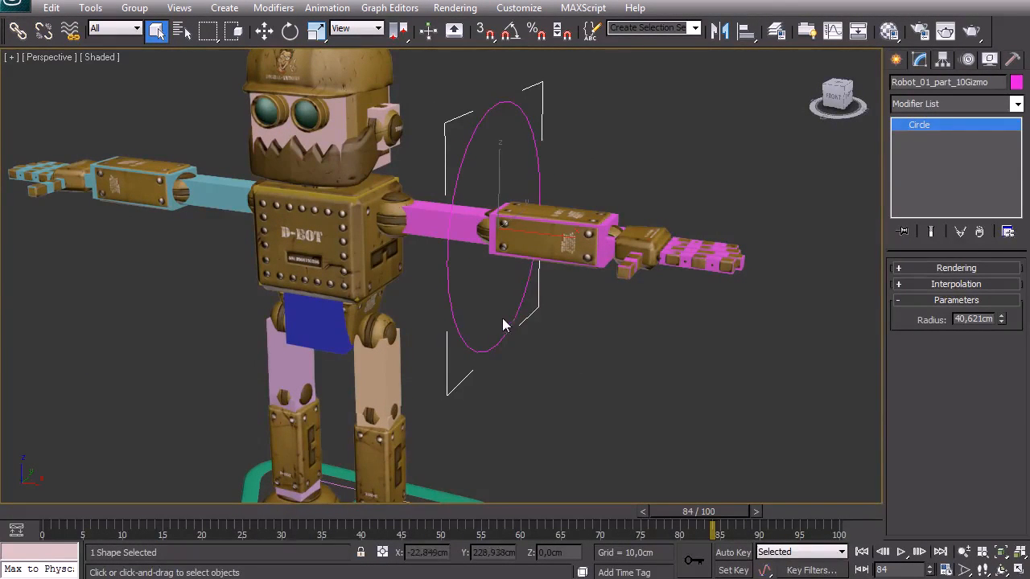
Step: Hide the selection brackets and set the left forearm gizmo's radius to 20 cm
key("j")
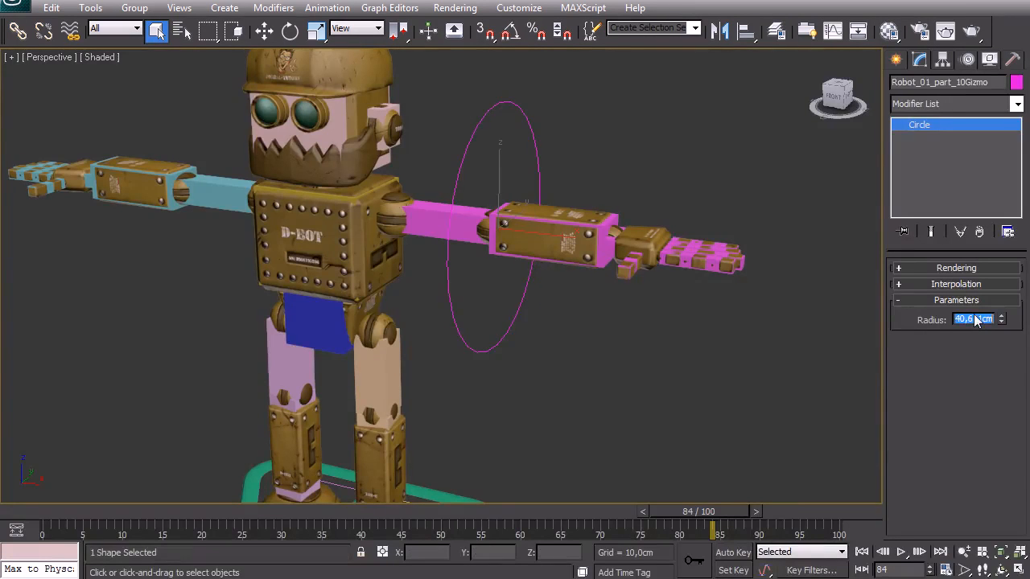
left_click(976, 320)
type("20")
key("Return")
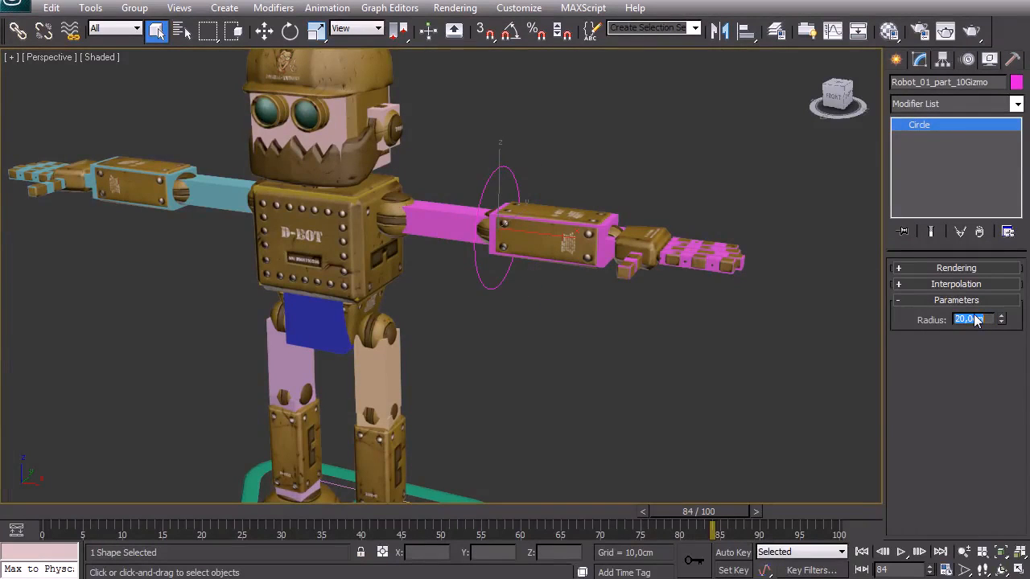
Step: Add a Circle gizmo to the right forearm in wireframe display and set its radius to 20 cm
middle_click_drag(690, 283, 751, 290, "alt")
middle_click_drag(239, 248, 362, 130, "alt")
left_click(251, 226)
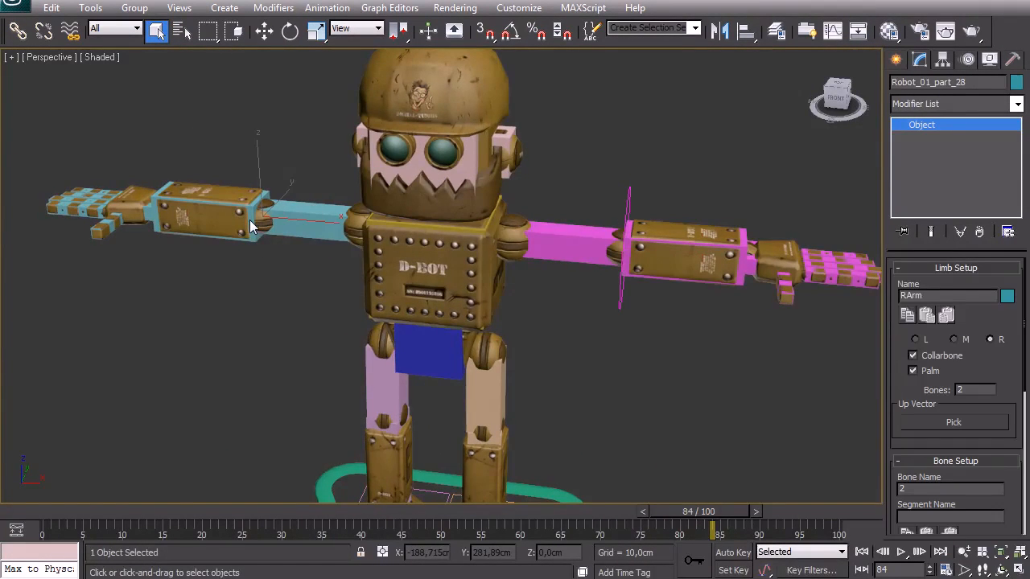
key("F3")
right_click(243, 217)
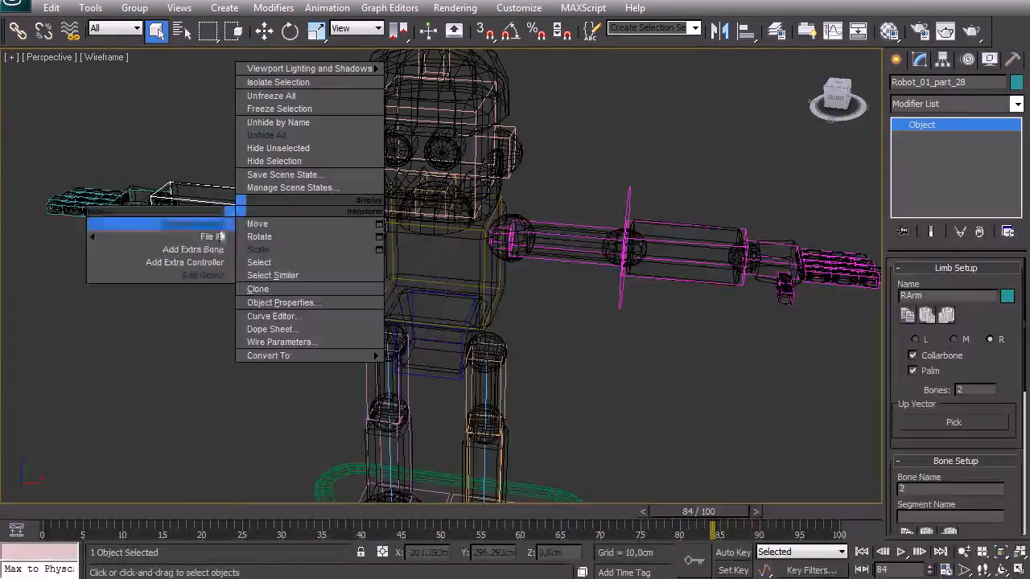
left_click(203, 276)
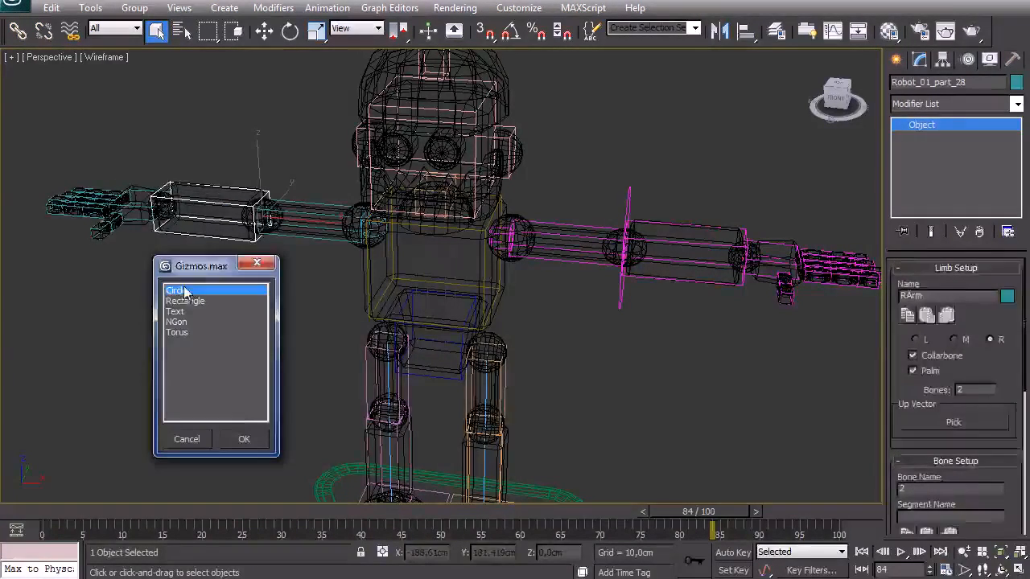
left_click(186, 291)
left_click(248, 438)
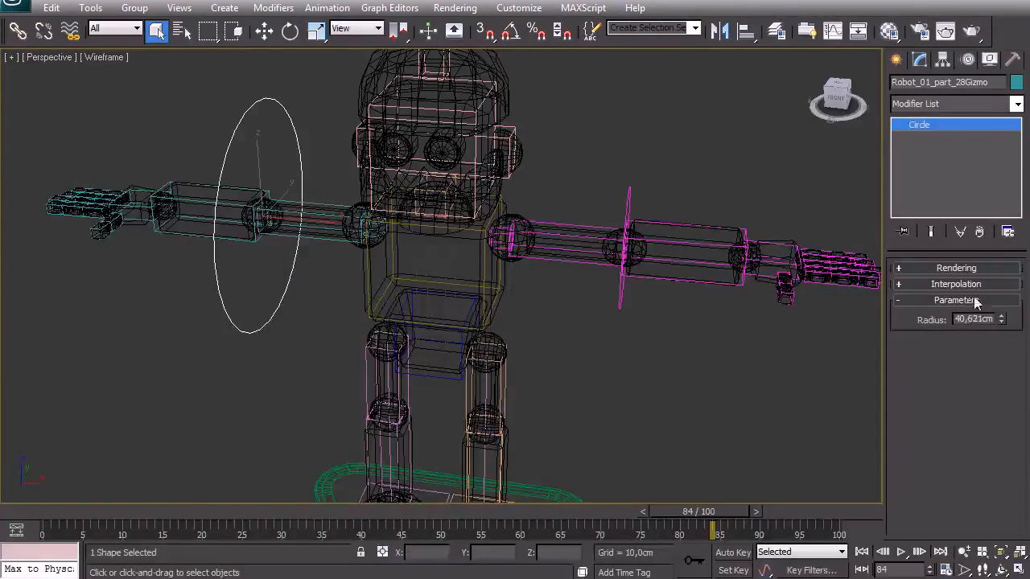
type("20")
key("Return")
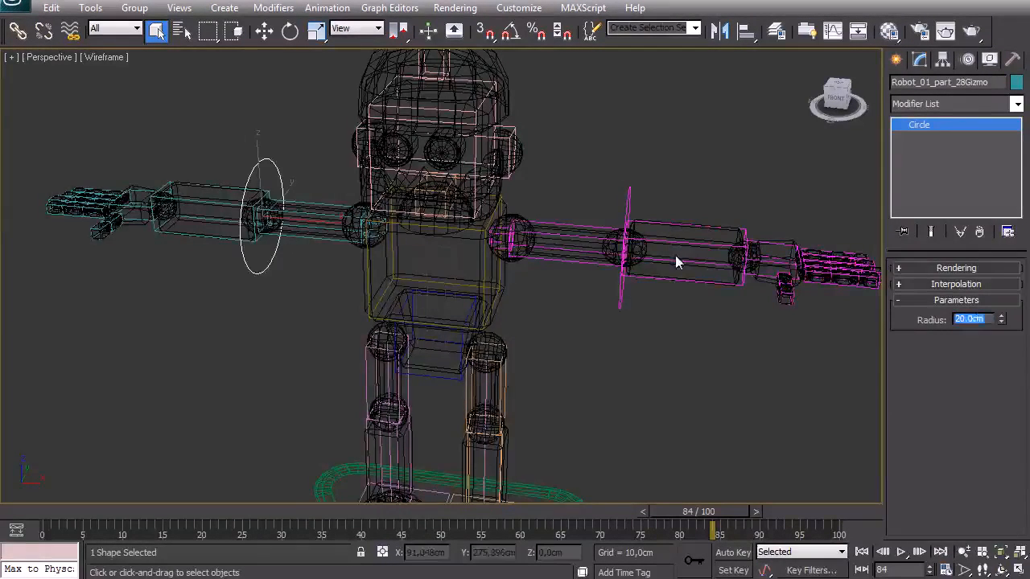
key("F3")
middle_click_drag(636, 237, 603, 257)
middle_click_drag(567, 288, 515, 252, "alt")
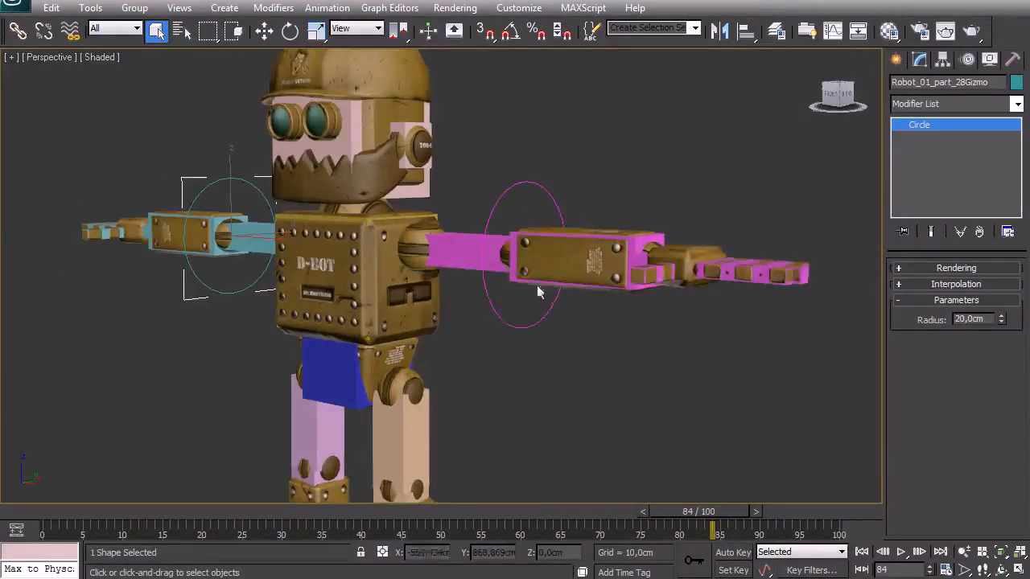
middle_click_drag(524, 288, 555, 360, "alt")
Step: Select the pelvis hub in wireframe display and add a Circle gizmo to it
key("F3")
right_click(554, 355)
left_click(464, 333)
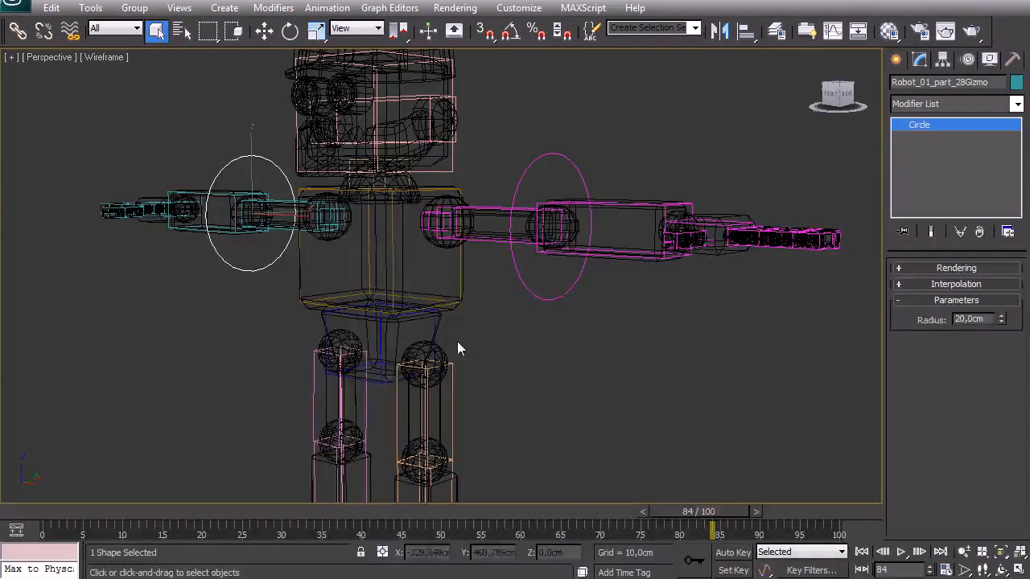
left_click(380, 333)
left_click(382, 344)
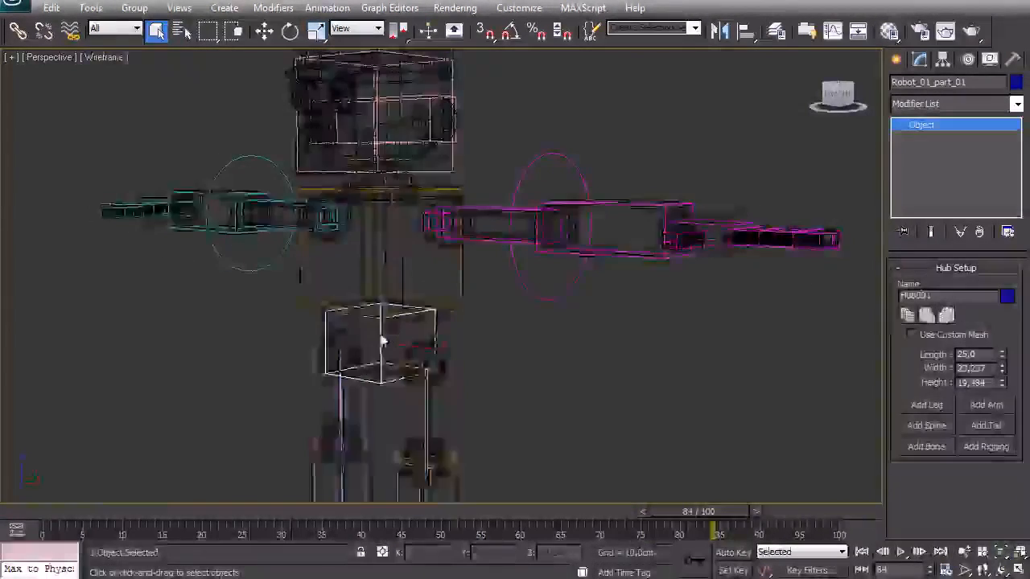
key("F3")
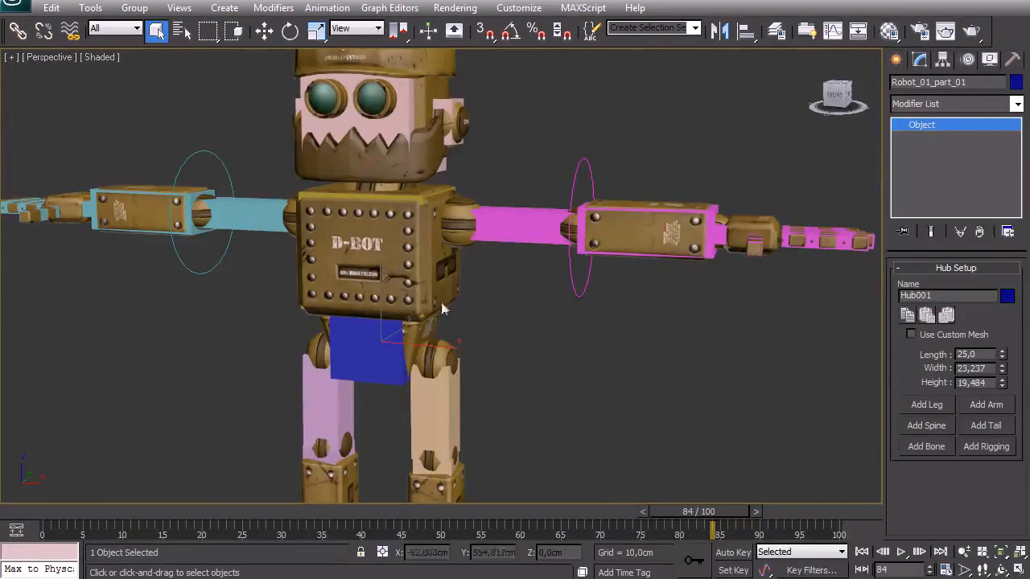
key("F3")
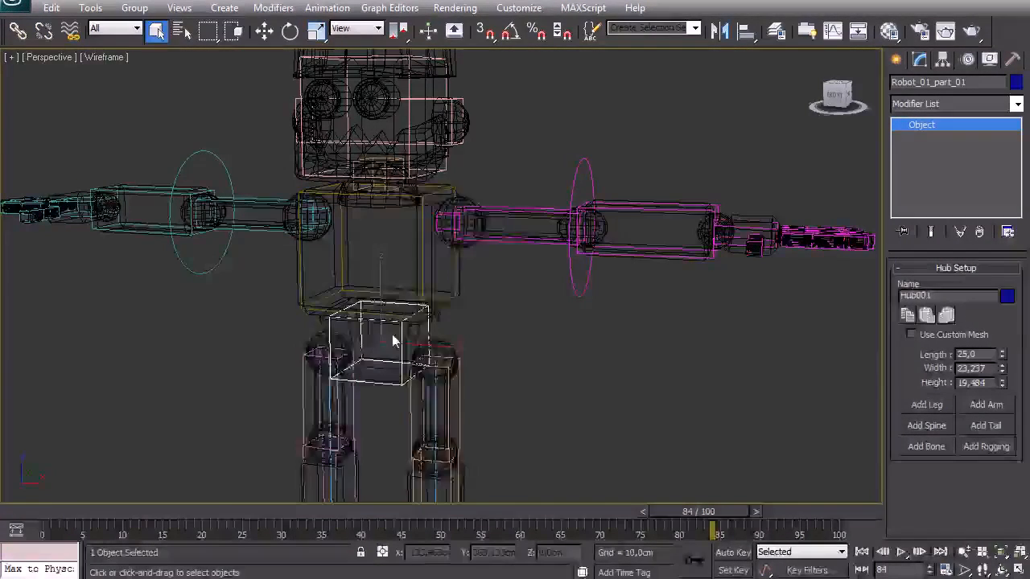
right_click(383, 344)
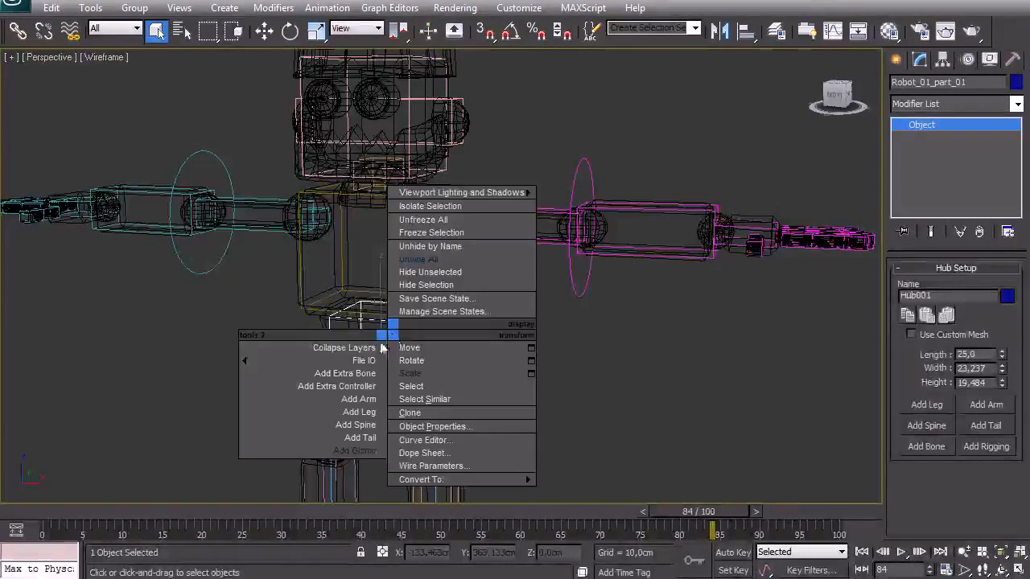
left_click(358, 452)
left_click_drag(12, 349, 63, 359)
left_click(44, 373)
left_click(111, 526)
mouse_move(452, 332)
middle_mouse_down("alt")
mouse_move(448, 349)
mouse_move(428, 351)
mouse_move(515, 315)
mouse_move(489, 310)
mouse_move(563, 354)
middle_mouse_up("alt")
key("F3")
right_click(574, 368)
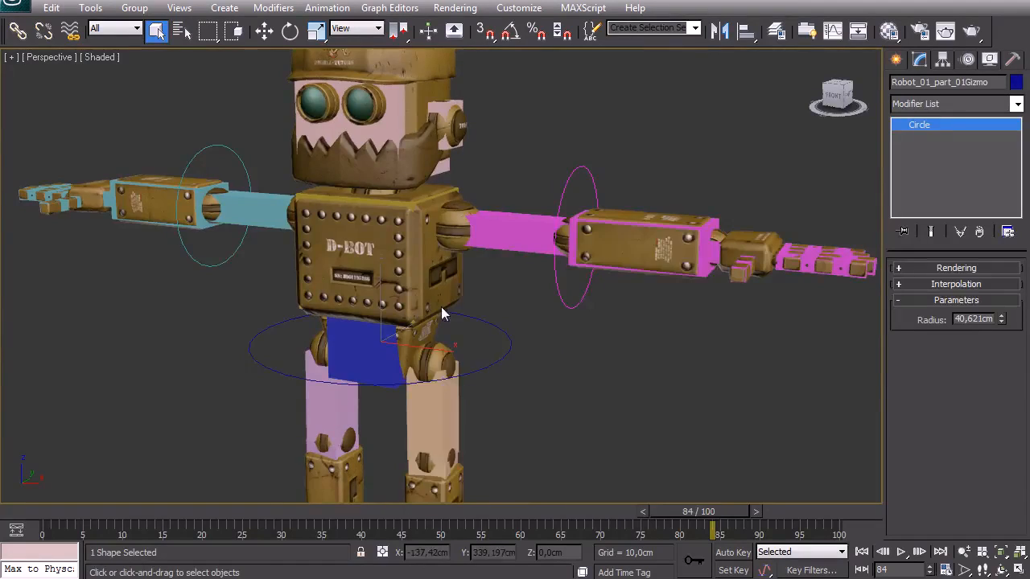
Step: Add a Circle gizmo to the robot's left palm and set its radius to 15 cm
scroll(438, 303, "down", 3)
middle_click_drag(437, 300, 590, 287, "alt")
key("F3")
left_click(590, 284)
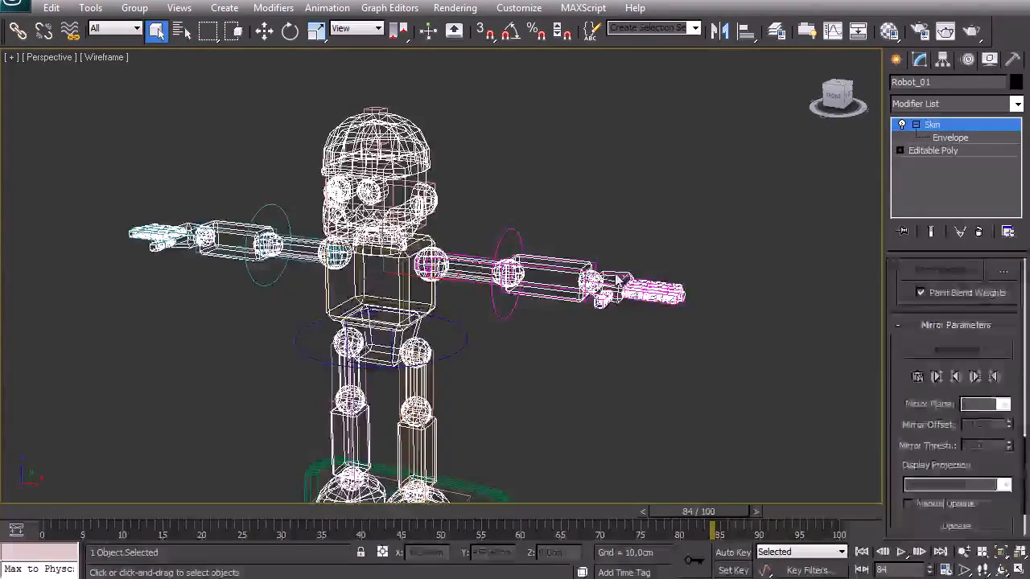
left_click(612, 282)
key("z")
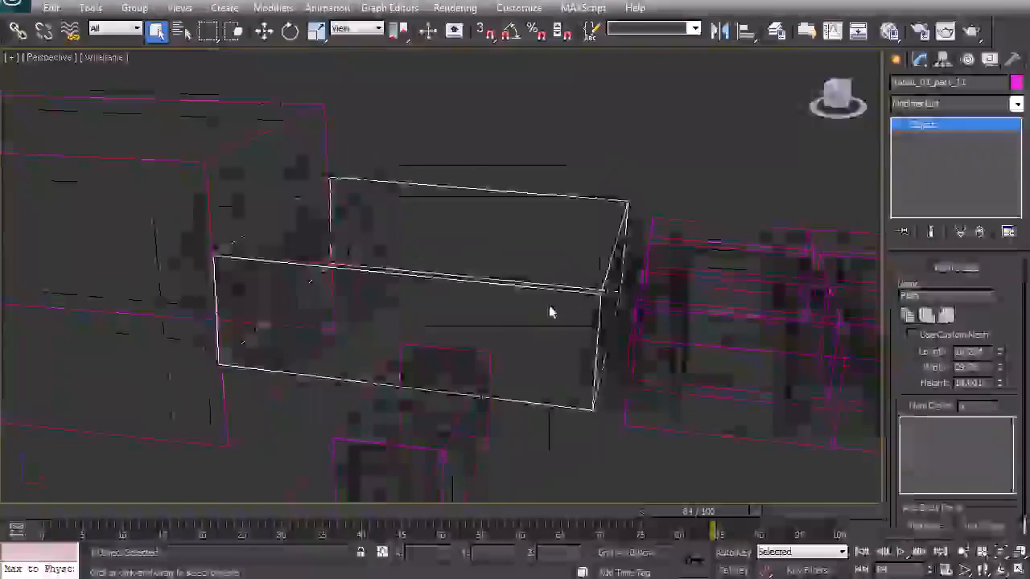
middle_click_drag(524, 301, 483, 282, "alt")
key("F3")
scroll(443, 269, "down", 5)
scroll(443, 267, "up", 1)
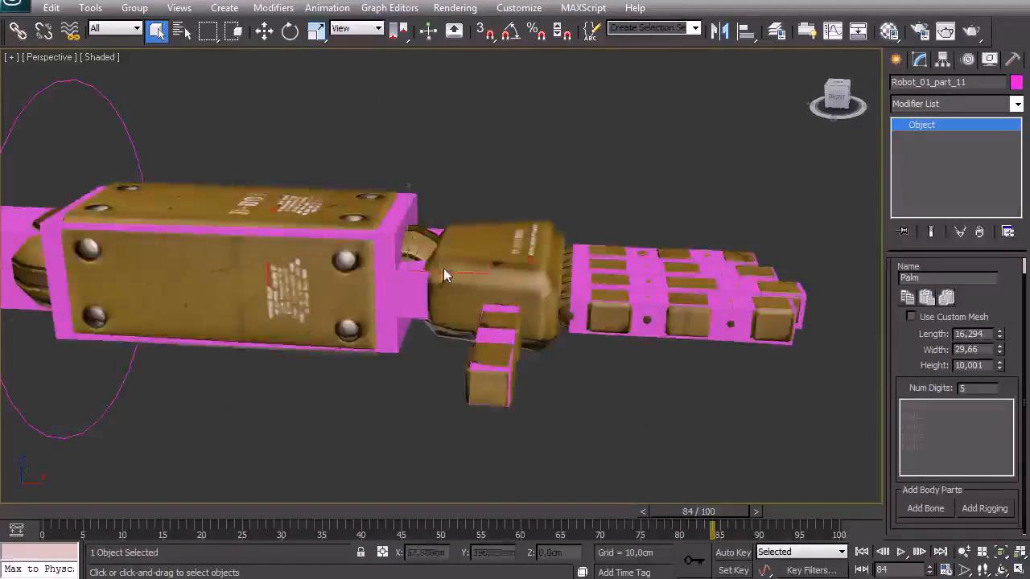
right_click(426, 286)
left_click(370, 332)
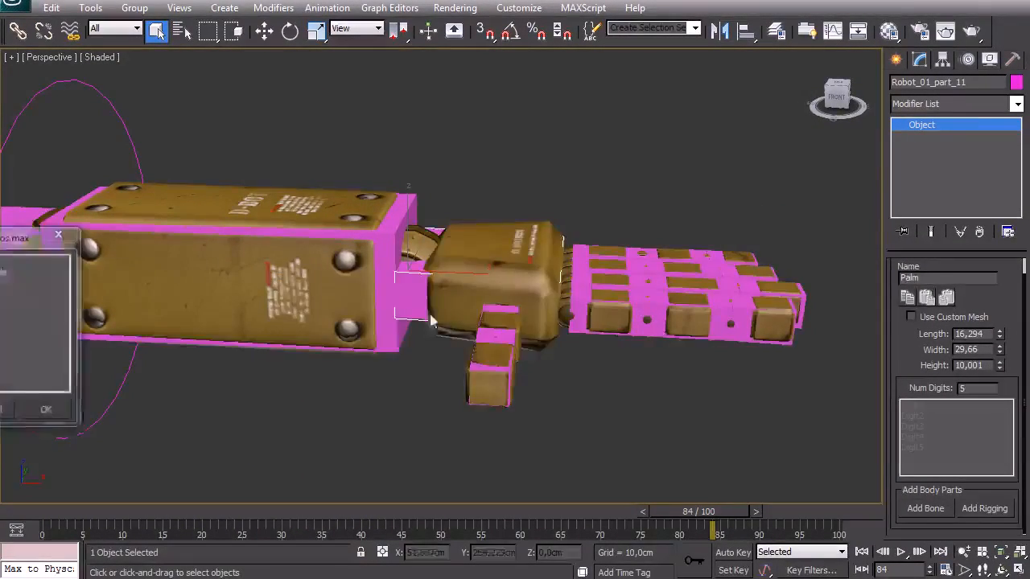
left_click(5, 262)
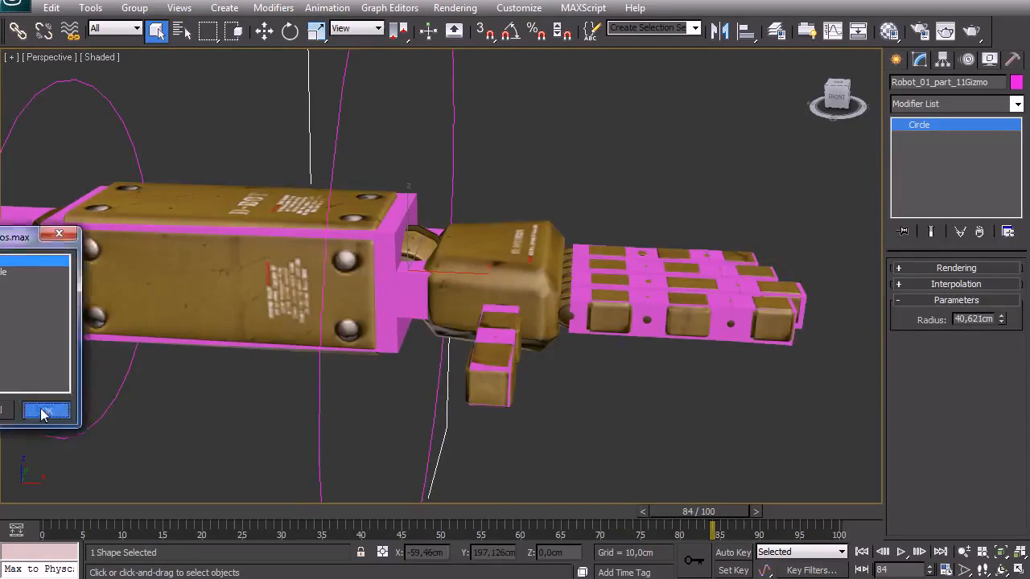
left_click(45, 412)
type("15")
key("Return")
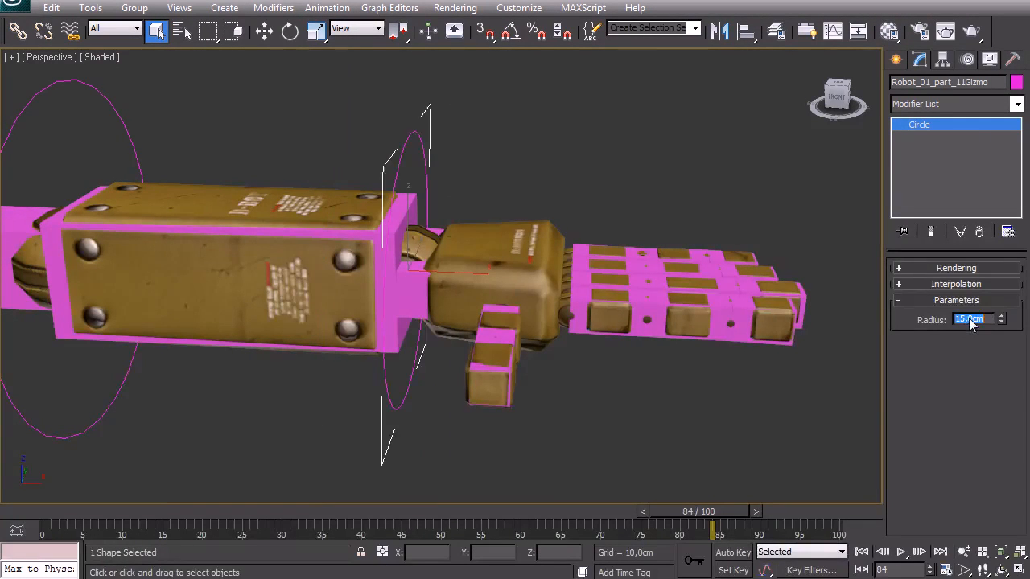
Step: Add a Circle gizmo to the robot's right palm in wireframe display and set its radius to 15 cm
scroll(519, 259, "down", 6)
middle_click_drag(447, 286, 653, 310, "alt")
right_click(627, 291)
left_click(435, 256)
mouse_move(441, 242)
middle_mouse_down("alt")
mouse_move(271, 249)
mouse_move(346, 270)
mouse_move(292, 321)
middle_mouse_up("alt")
key("F3")
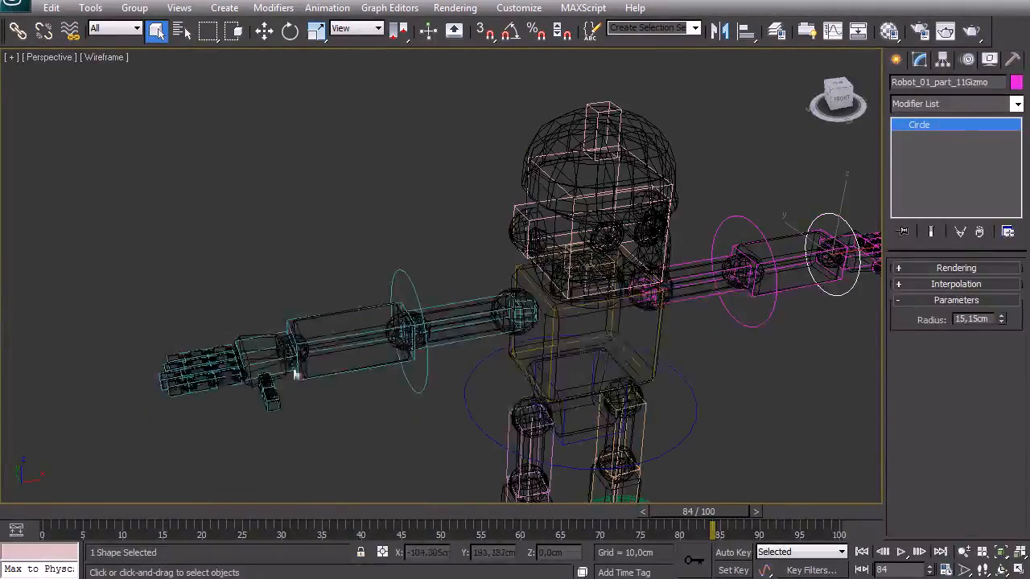
left_click(289, 358)
left_click(277, 366)
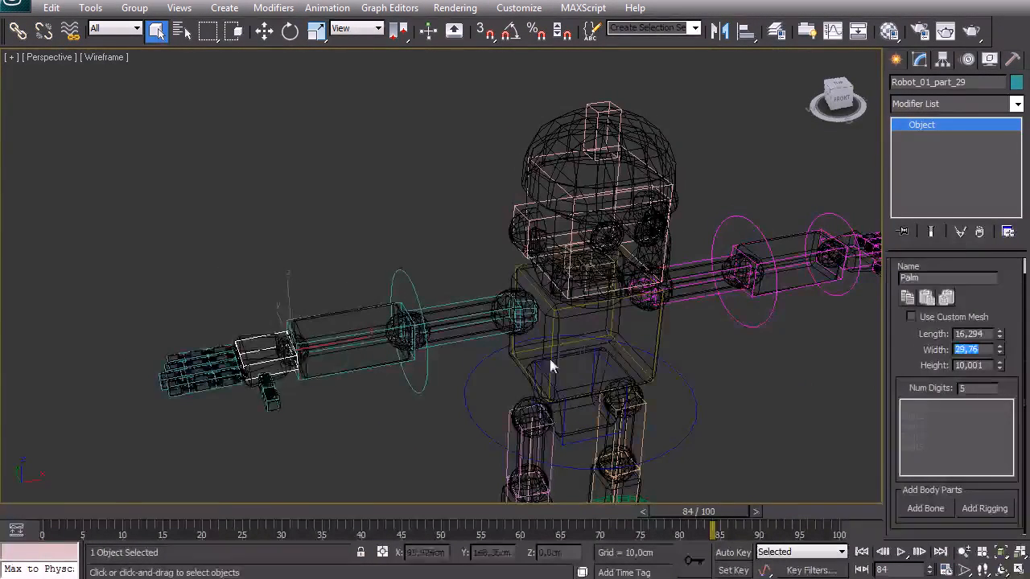
right_click(223, 354)
left_click(194, 418)
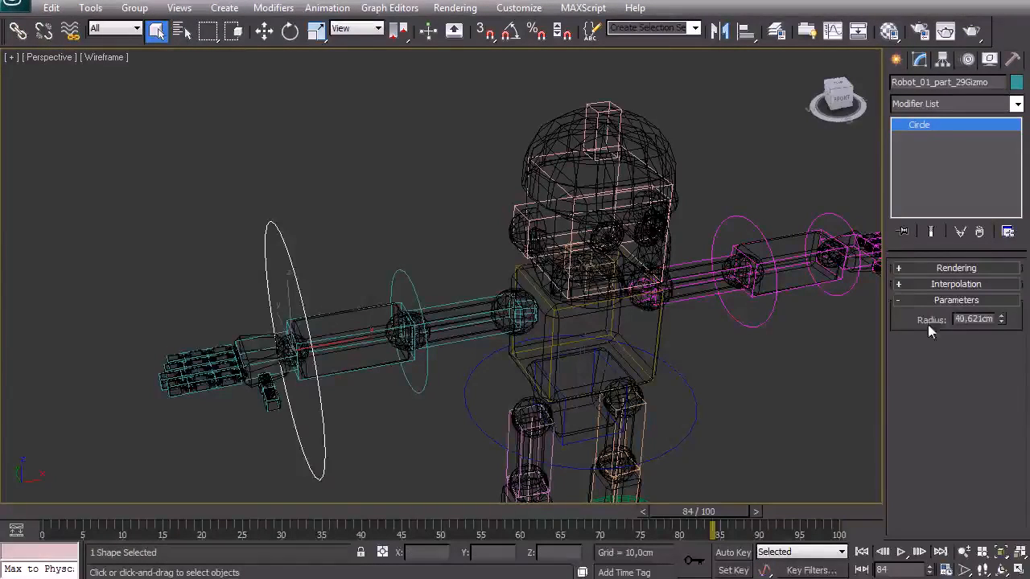
type("15")
key("Return")
Step: Return to shaded display and add a Circle gizmo to the head hub
mouse_move(697, 266)
middle_mouse_down()
mouse_move(501, 223)
mouse_move(588, 218)
middle_mouse_up()
key("F3")
left_click(520, 231)
right_click(494, 240)
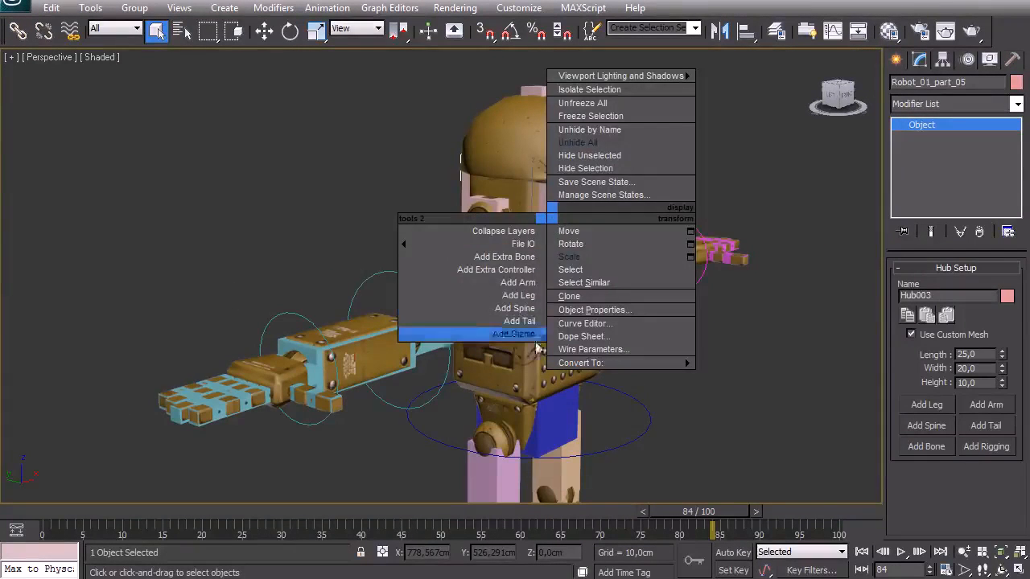
left_click(473, 330)
left_click(116, 252)
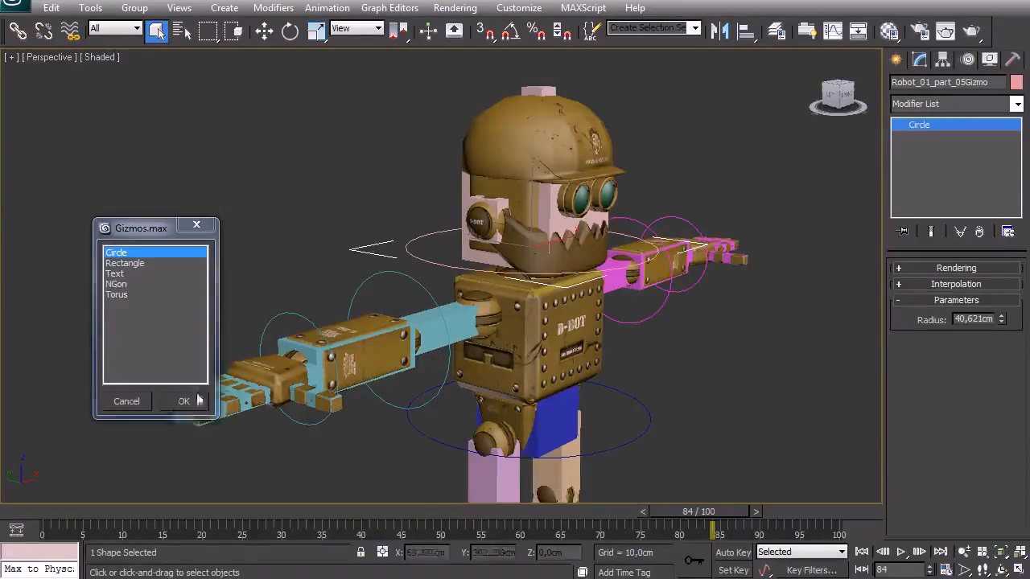
left_click(183, 401)
Step: Convert the head's circle gizmo to an editable spline and select its spline for moving
middle_click_drag(398, 272, 56, 304, "alt")
middle_click_drag(253, 233, 508, 235, "alt")
right_click(502, 278)
mouse_move(579, 425)
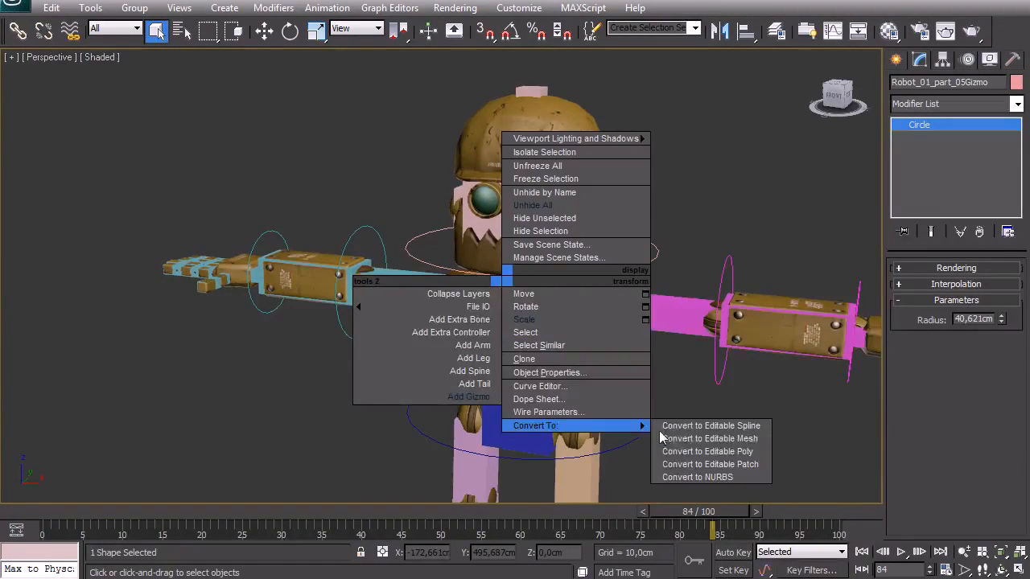
left_click(720, 427)
left_click(602, 272)
middle_click_drag(602, 272, 482, 239, "alt")
key("w")
left_click_drag(482, 240, 508, 64, "shift")
left_click(519, 310)
key("Delete")
middle_click_drag(540, 228, 522, 238)
left_click(516, 225)
key("ctrl+z")
key("ctrl+z")
key("ctrl+z")
key("ctrl+z")
Step: Move the head gizmo's circle spline straight up above the head, to a height of about 202 cm
middle_click_drag(573, 294, 491, 292, "alt")
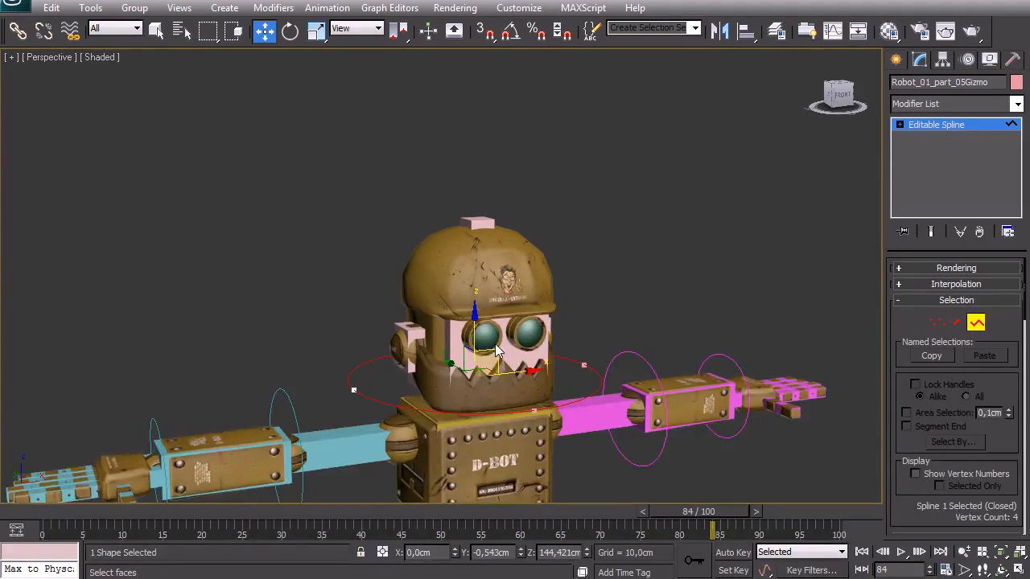
middle_click_drag(486, 357, 478, 346)
left_click_drag(470, 320, 498, 135)
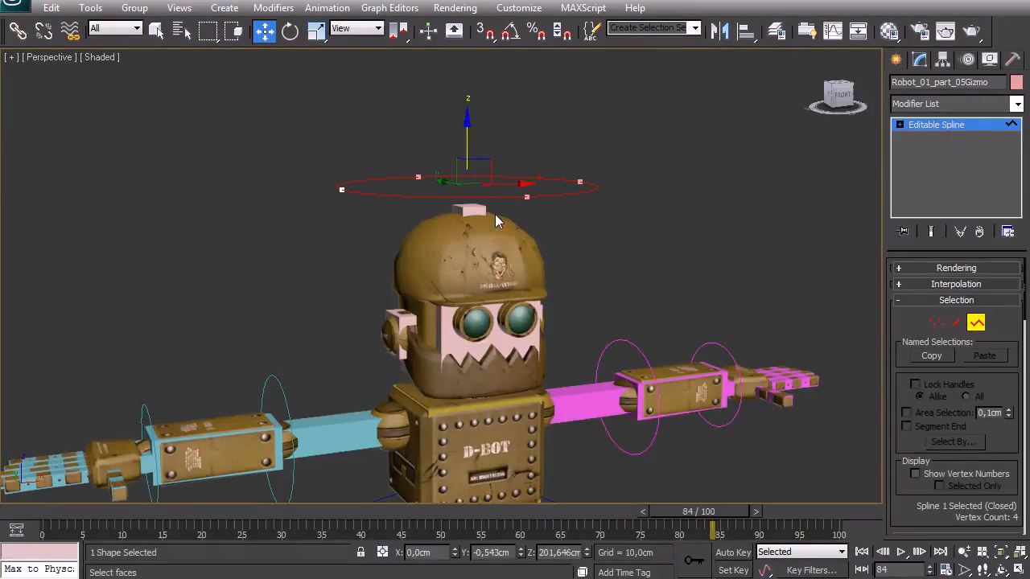
Step: Enable angle snap and make two copies of the circle spline rotated by 90 degrees to build three perpendicular circles
key("e")
left_click_drag(424, 159, 405, 254)
key("ctrl+z")
left_click(510, 31)
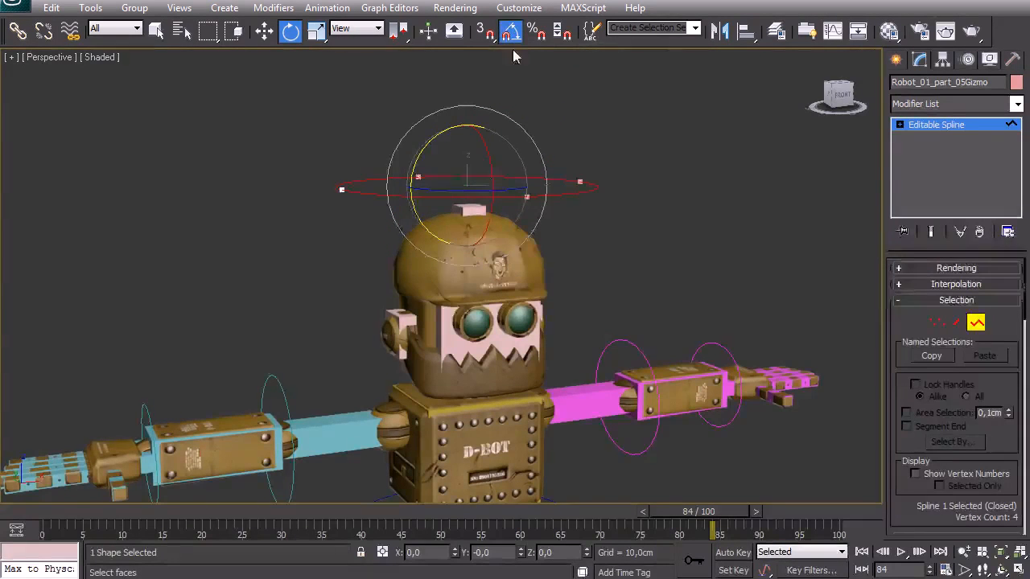
left_click_drag(428, 157, 442, 255, "shift")
middle_click_drag(546, 266, 419, 274, "alt")
middle_click_drag(498, 277, 488, 245, "alt")
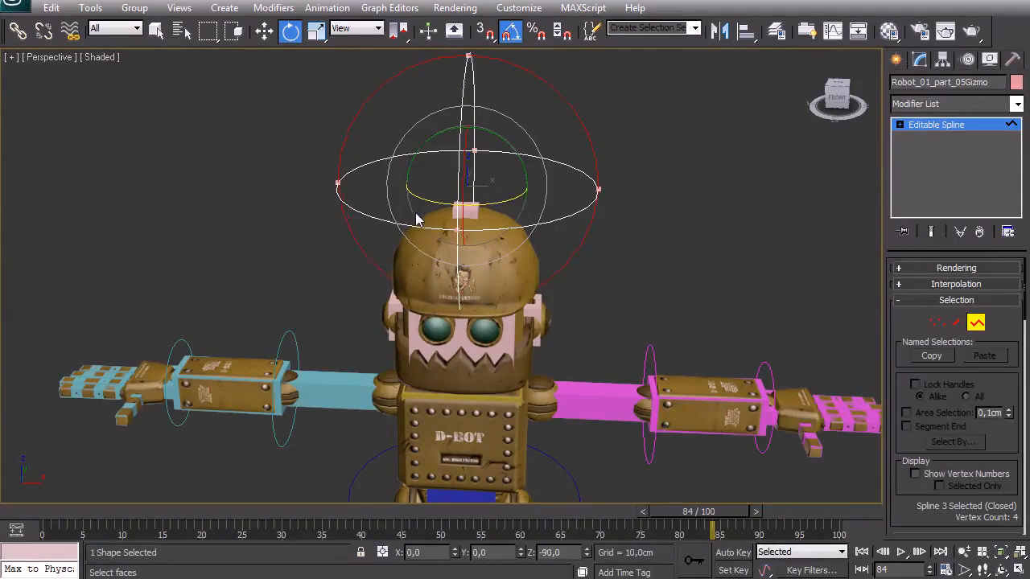
middle_click_drag(396, 232, 544, 214, "alt")
Step: Delete the lower-half segments of the upright circles in the Front view to shape the head gizmo into a dome
key("f")
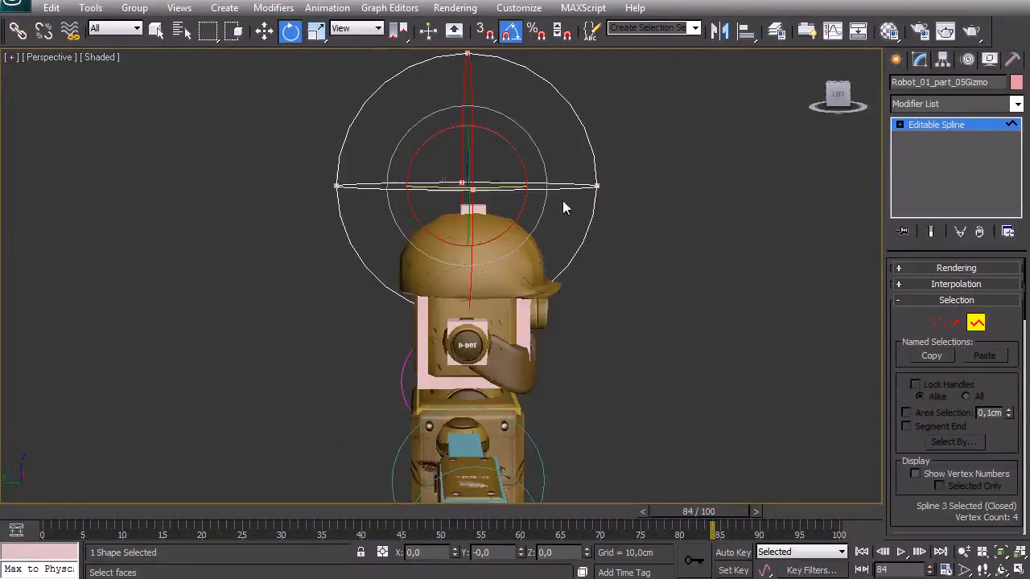
scroll(615, 278, "up", 3)
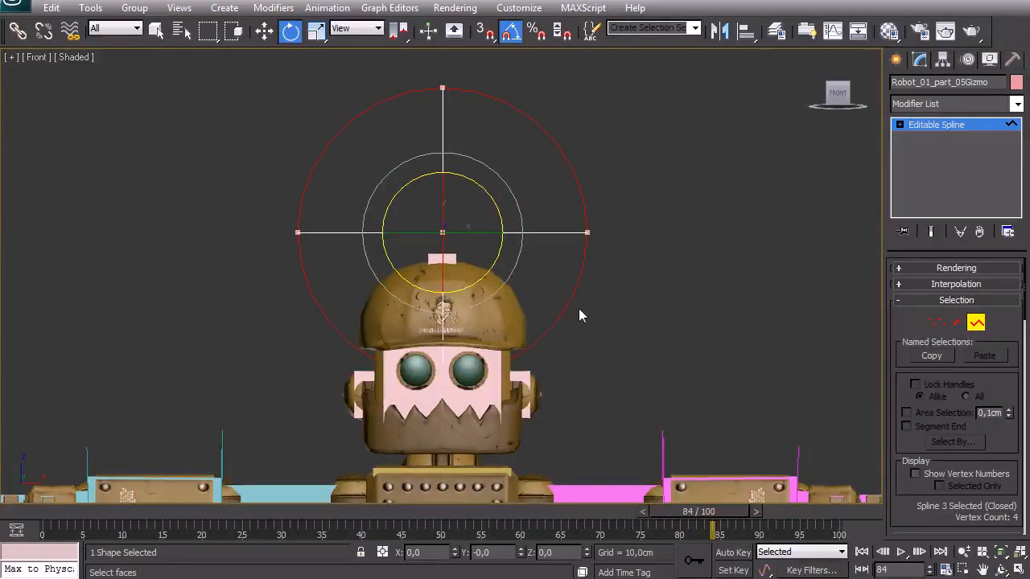
key("ctrl+b")
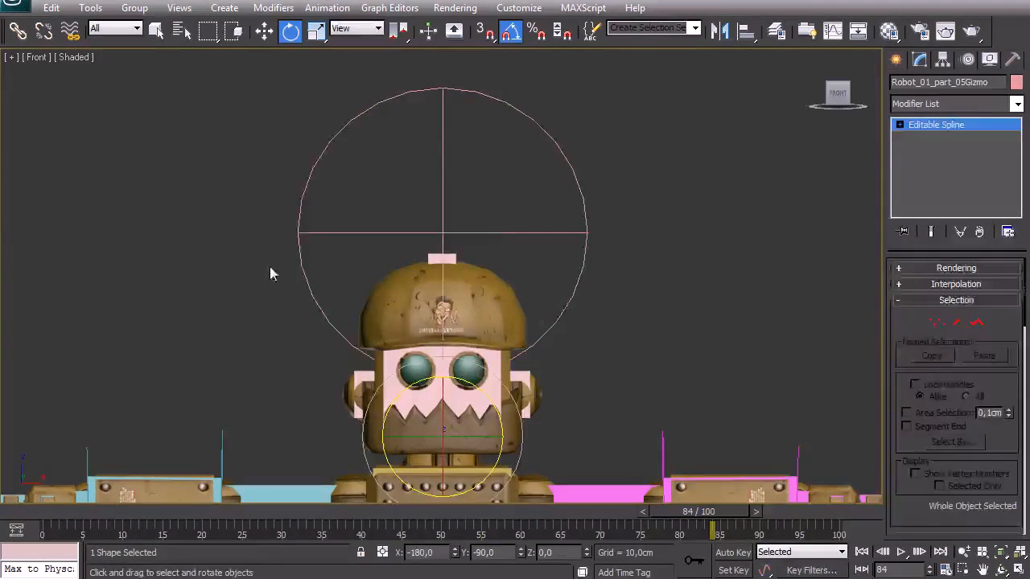
key("3")
left_click(676, 322)
left_click(958, 323)
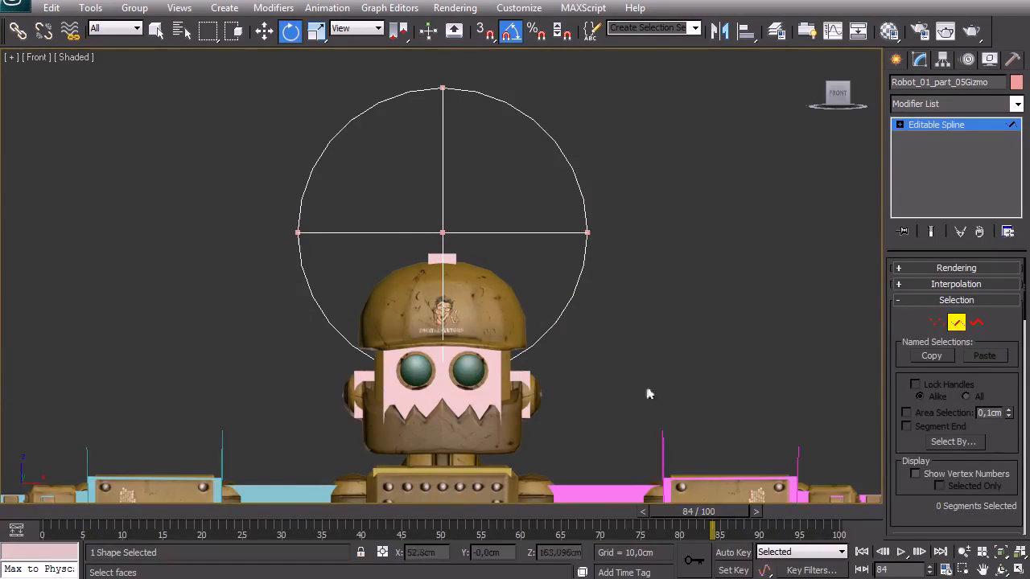
left_click_drag(183, 275, 182, 271)
key("Delete")
scroll(585, 343, "up", 3)
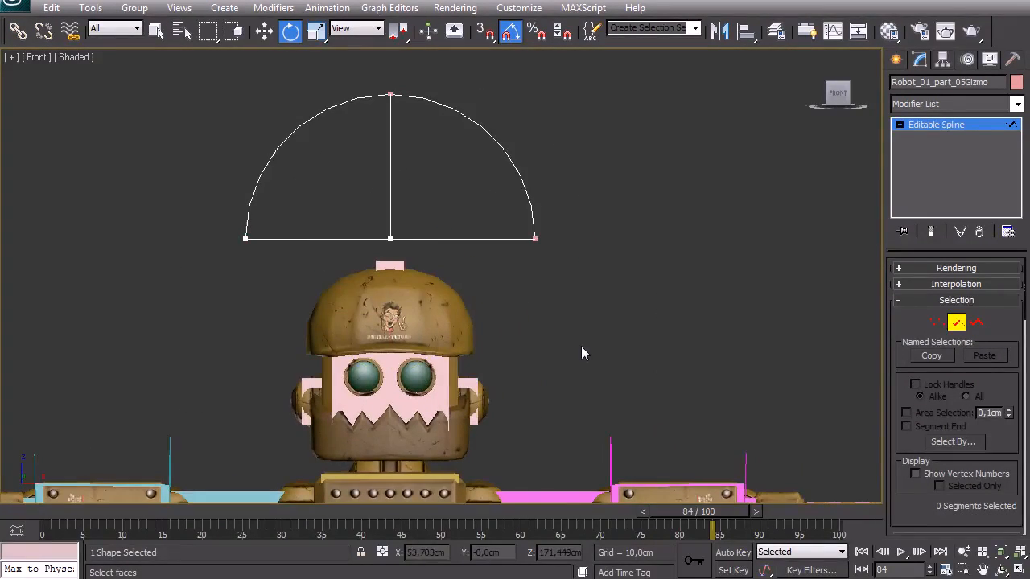
Step: Scale all three splines of the dome gizmo down together and move them to just above the head
key("p")
middle_click_drag(369, 291, 356, 202, "alt")
key("3")
left_click_drag(218, 104, 595, 329)
right_click(437, 293)
left_click(437, 293)
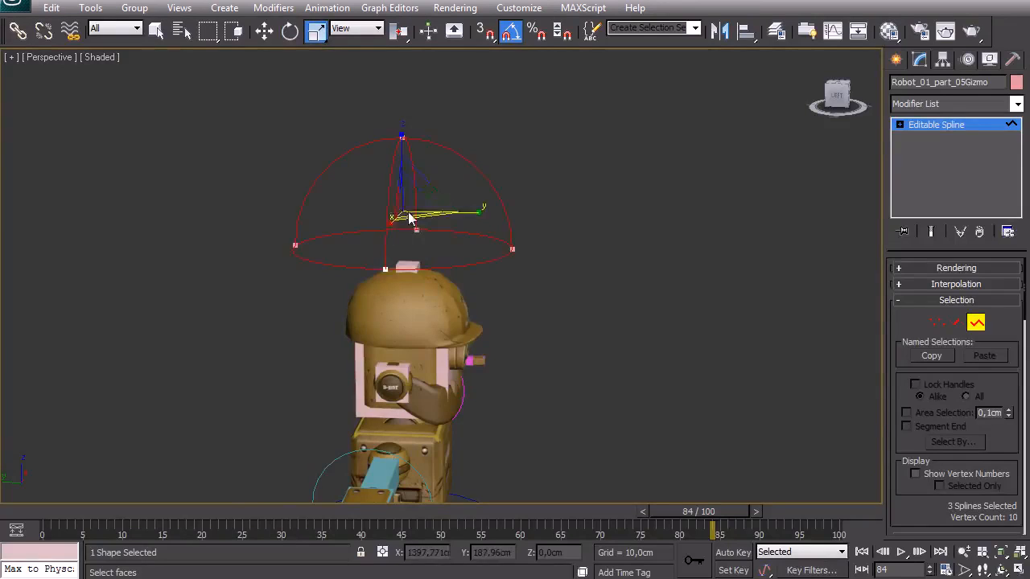
key("w")
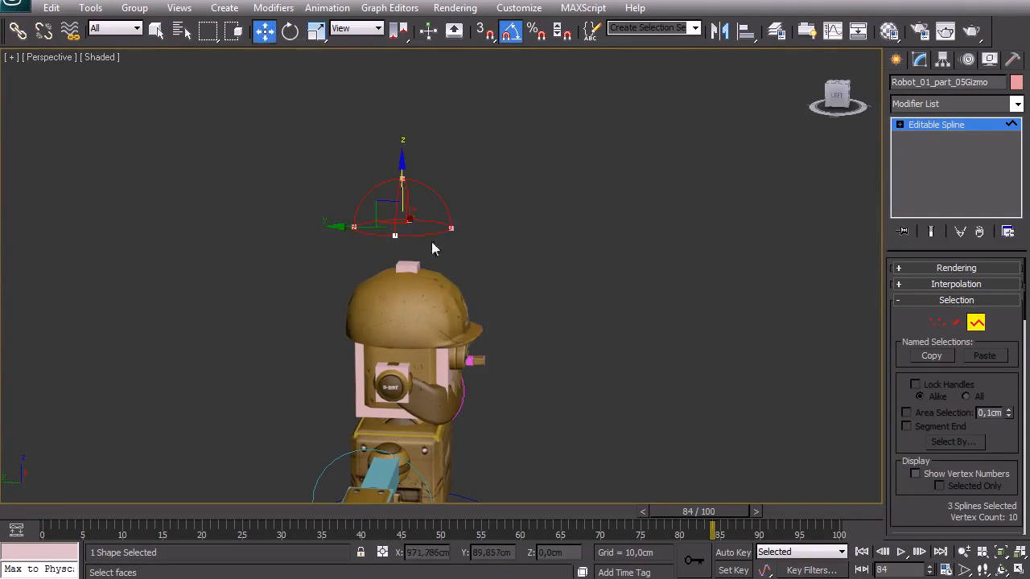
middle_click_drag(607, 301, 491, 294, "alt")
left_click(976, 323)
left_click(585, 289)
Step: Add a Rectangle gizmo to the small bone on top of the head
mouse_move(585, 289)
middle_mouse_down("alt")
mouse_move(501, 285)
mouse_move(569, 281)
middle_mouse_up("alt")
left_click(404, 267)
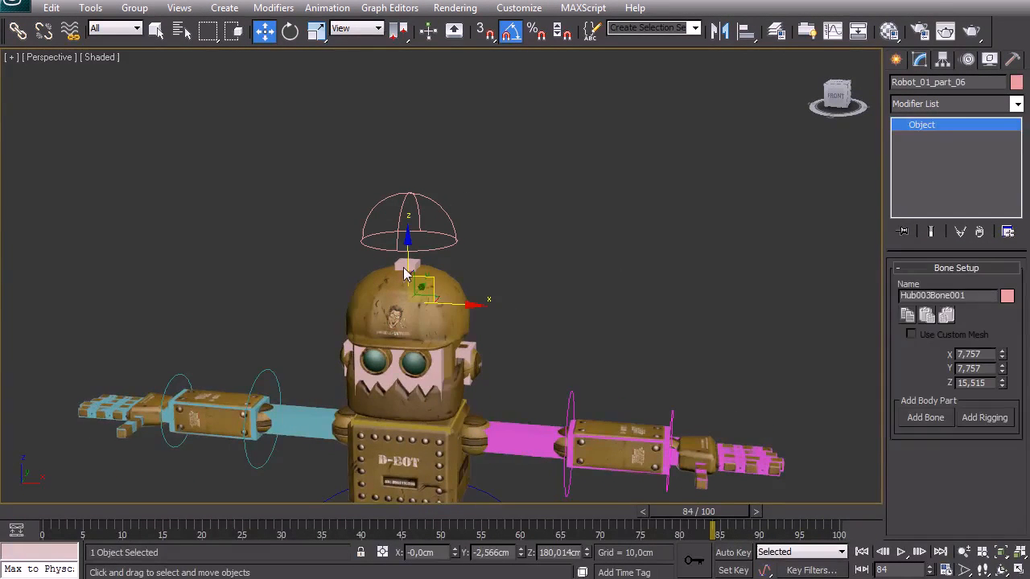
key("F3")
middle_click_drag(426, 277, 361, 304, "alt")
scroll(361, 304, "up", 2)
key("F3")
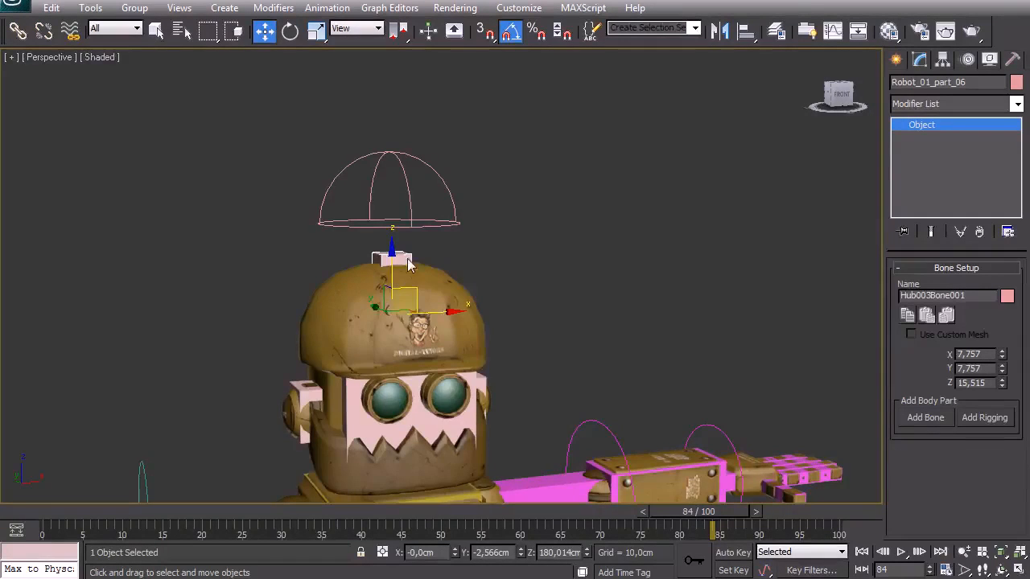
key("F3")
right_click(378, 271)
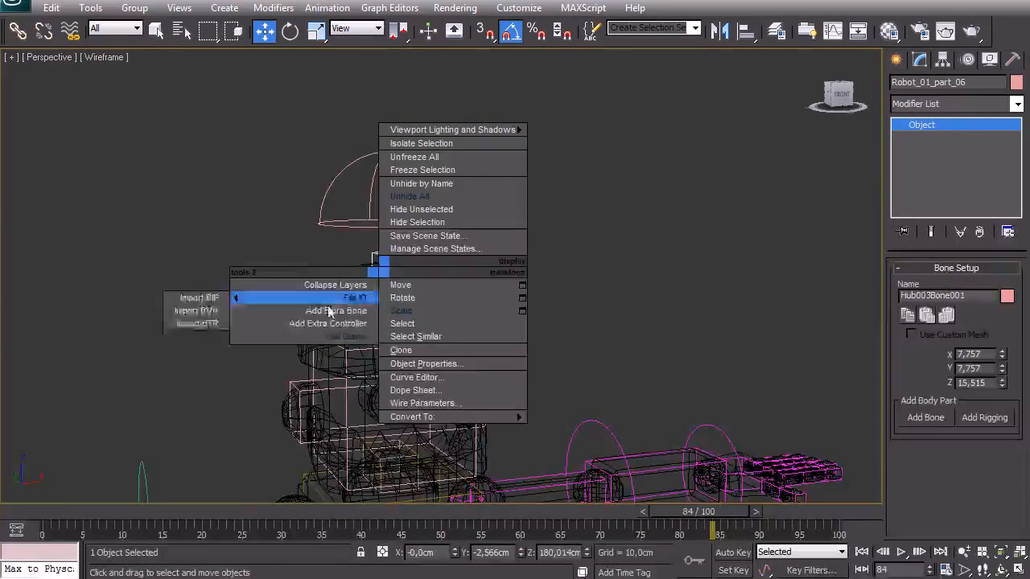
left_click(332, 338)
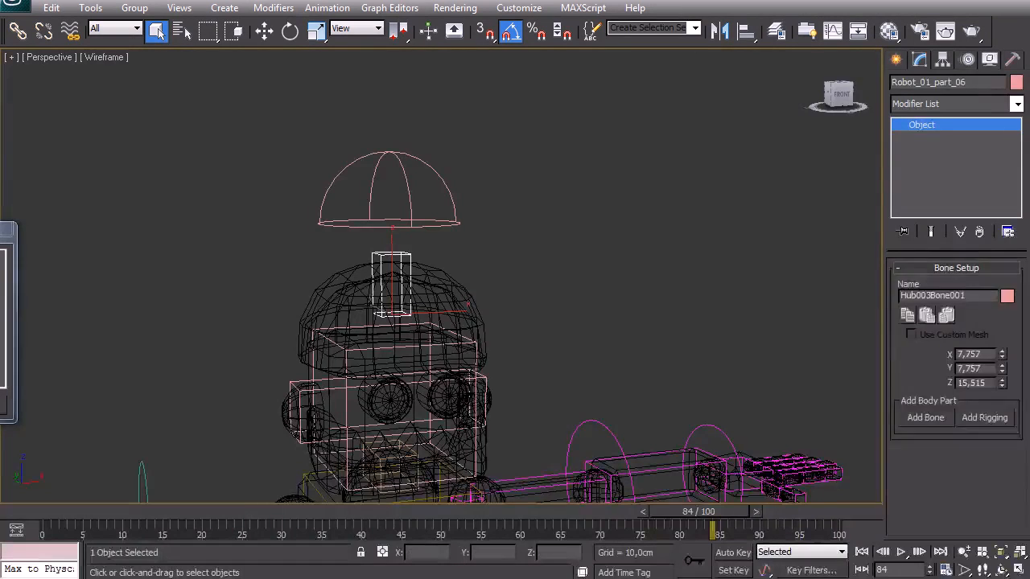
middle_click_drag(200, 316, 465, 296, "alt")
key("F3")
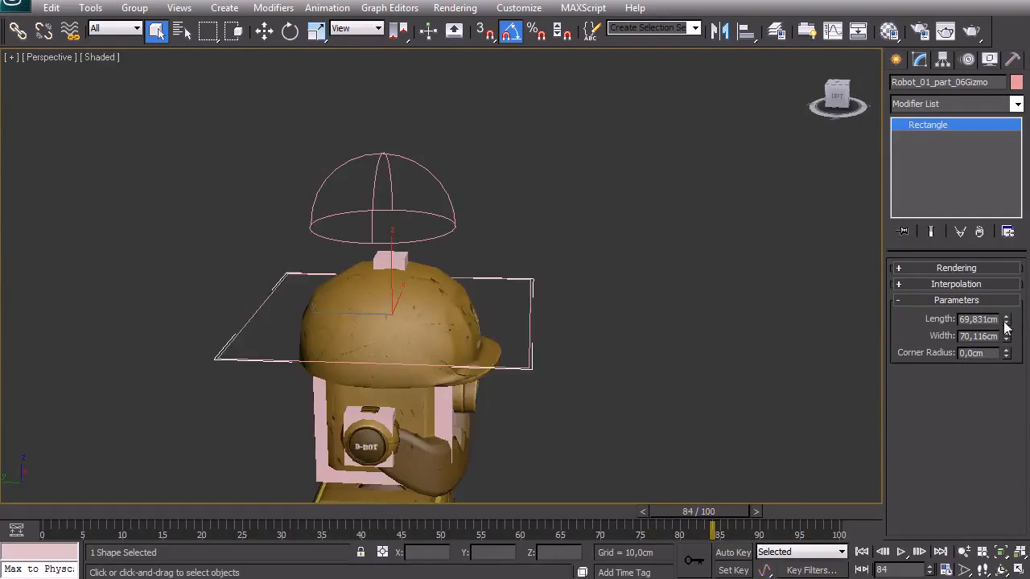
Step: Convert the rectangle gizmo to an editable spline and raise its spline to the small bone on top of the head
right_click(447, 398)
mouse_move(483, 535)
left_click(655, 542)
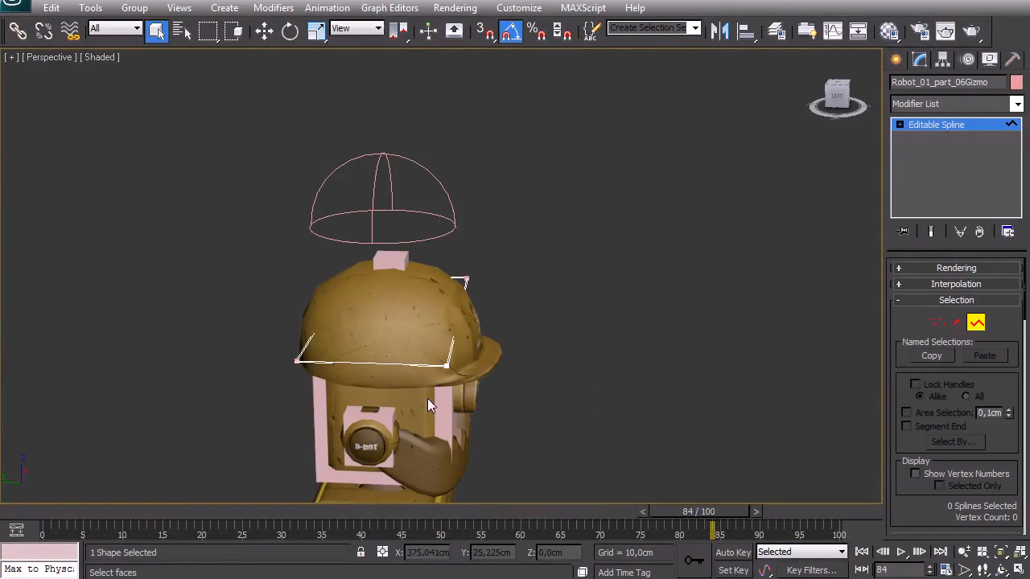
key("w")
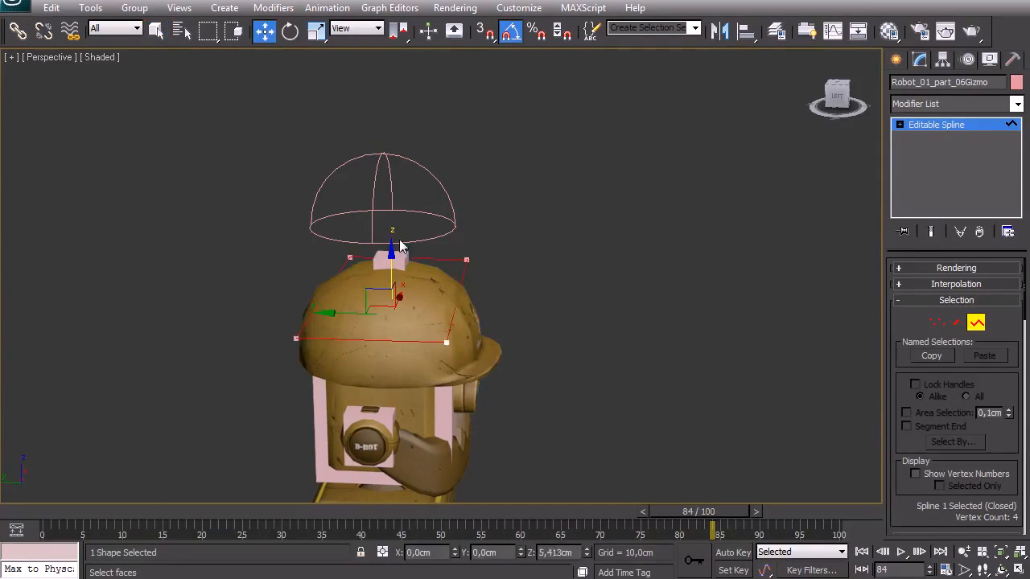
Step: Scale the rectangle spline narrower along the Y axis and deselect the gizmo
middle_click_drag(445, 234, 321, 262, "alt")
right_click(321, 262)
left_click(360, 296)
right_click(404, 304)
left_click(438, 320)
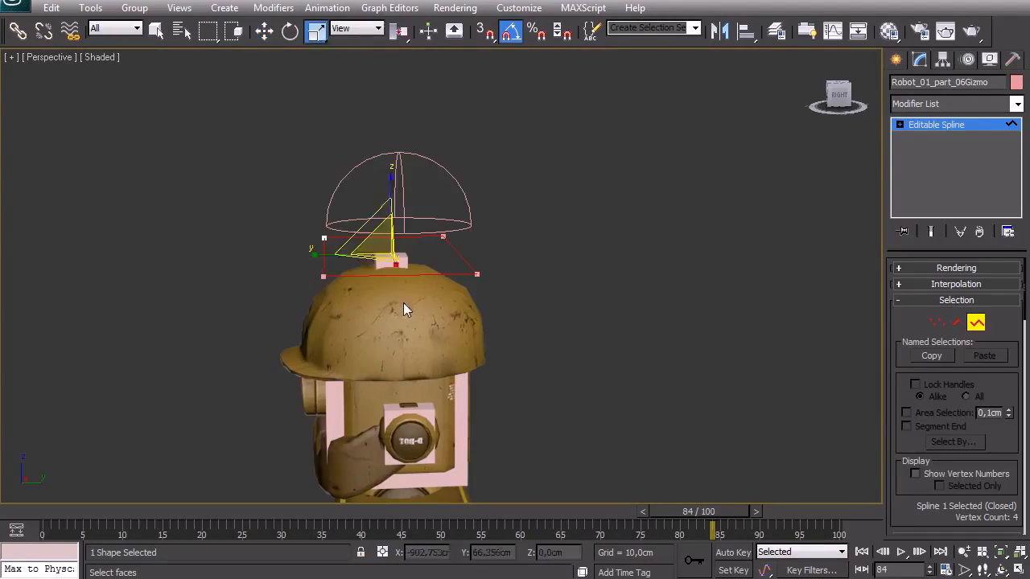
left_click_drag(341, 261, 375, 260)
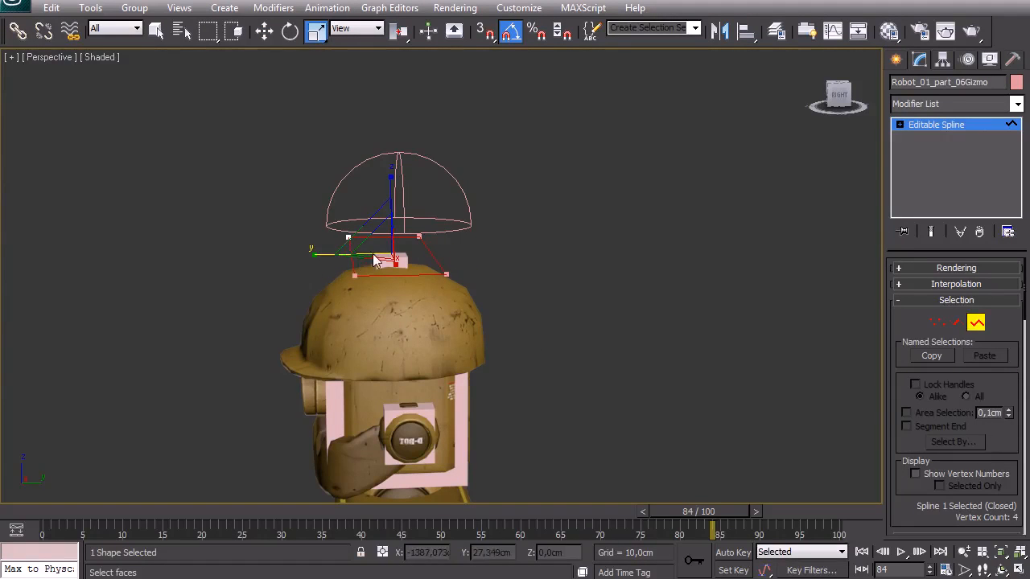
left_click(975, 322)
left_click(710, 304)
middle_click_drag(710, 304, 671, 317, "alt")
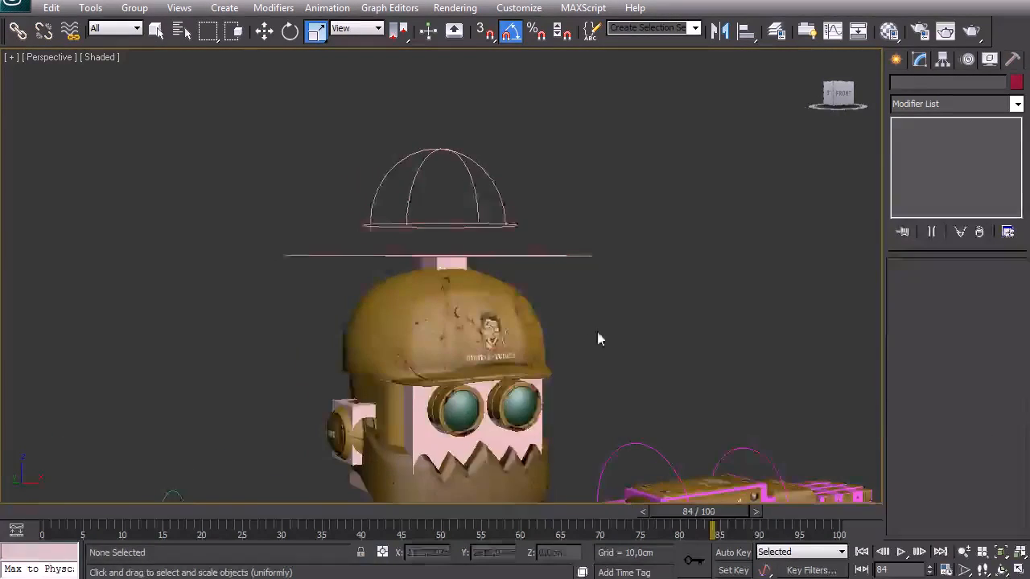
Step: Add a Circle gizmo to the jaw bone, Robot_01_part_07
scroll(441, 343, "up", 3)
left_click(370, 335)
middle_click_drag(370, 335, 469, 355, "alt")
key("F3")
right_click(469, 354)
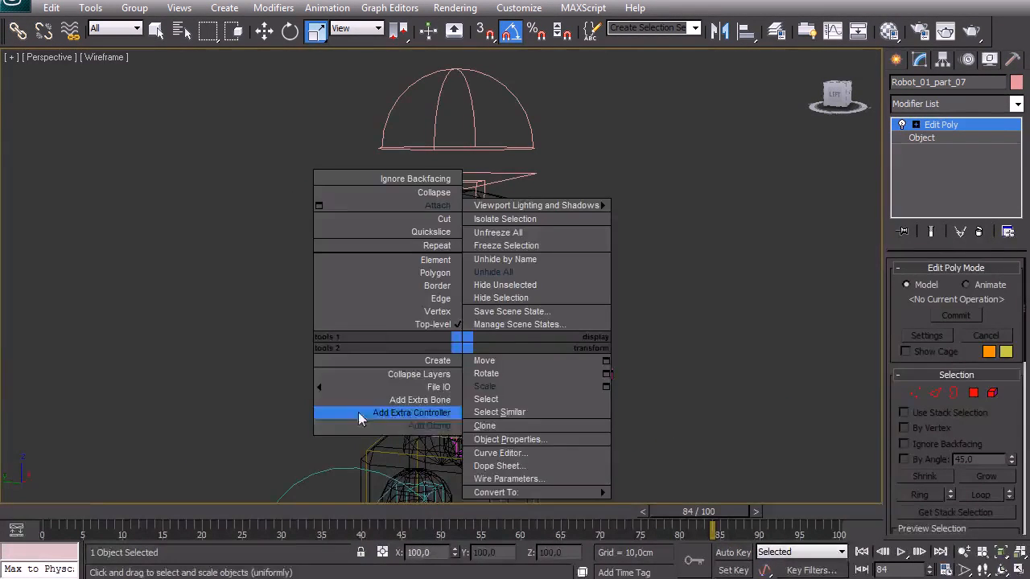
left_click(415, 428)
left_click(4, 347)
left_click(61, 495)
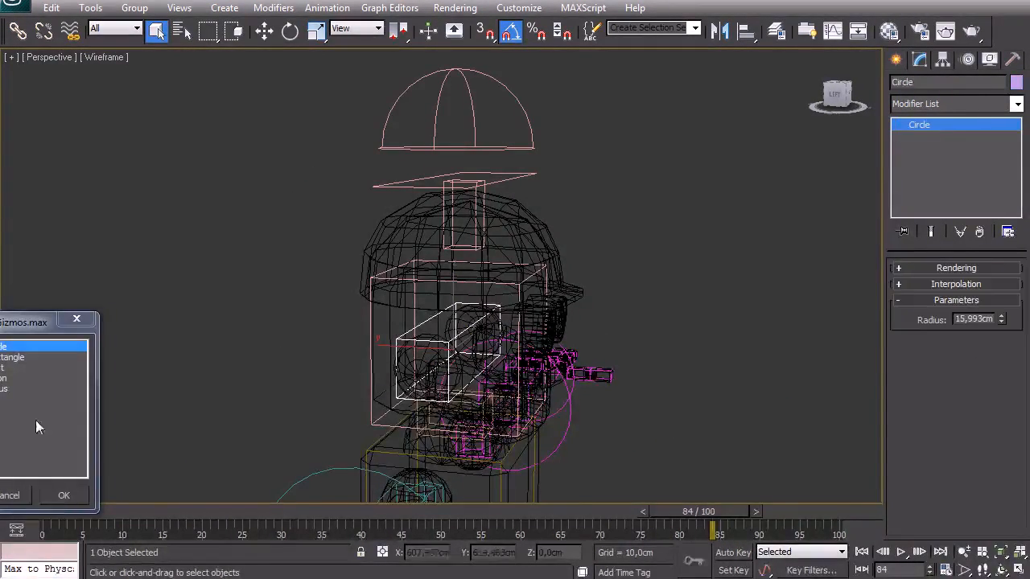
key("F3")
middle_click_drag(533, 324, 407, 326, "alt")
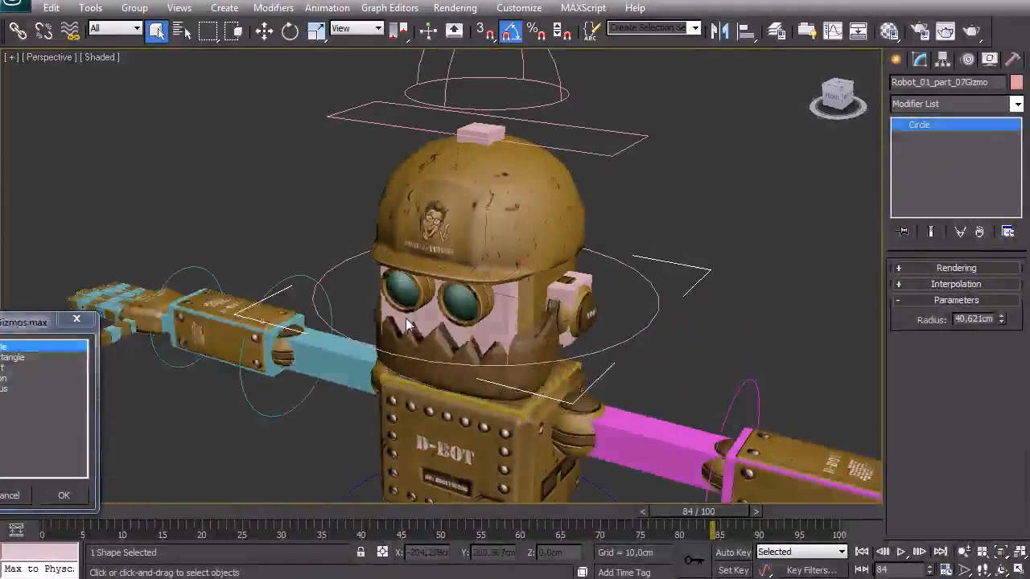
left_click(65, 495)
Step: Convert the jaw circle to an editable spline and delete its rear segments to leave a front half circle
middle_click_drag(354, 372, 415, 367, "alt")
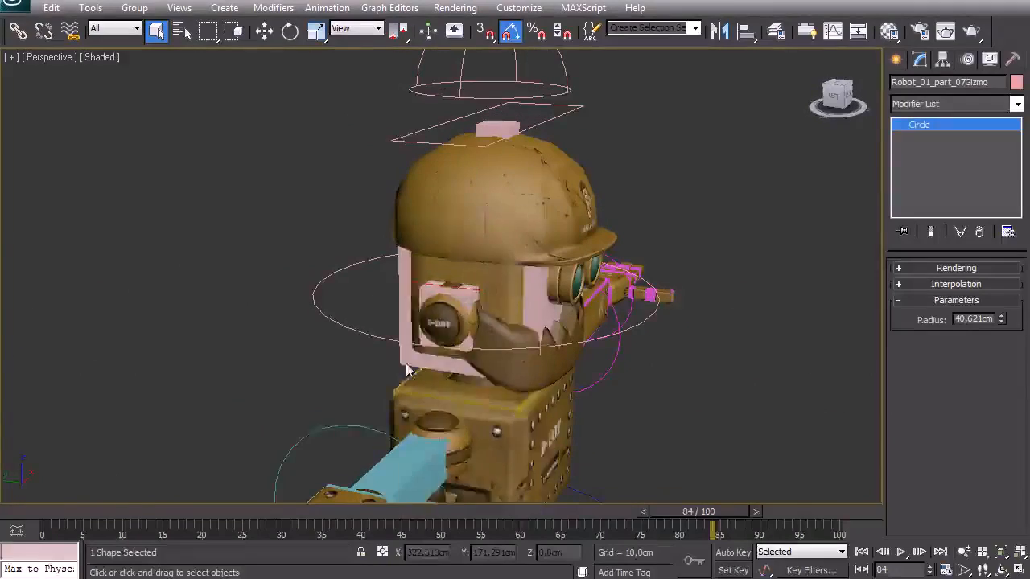
right_click(400, 360)
mouse_move(534, 508)
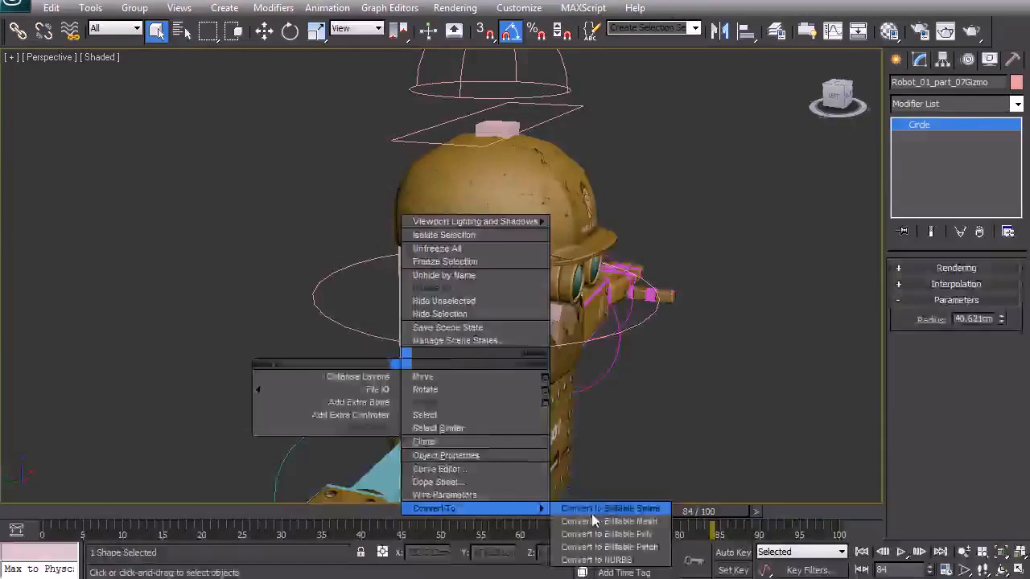
left_click(610, 509)
key("F3")
left_click_drag(337, 341, 341, 346)
left_click(958, 323)
key("F3")
middle_click_drag(420, 316, 415, 297, "alt")
Step: In the Left view, tilt the half-circle spline down 25 degrees and move it down and back along the jaw
key("3")
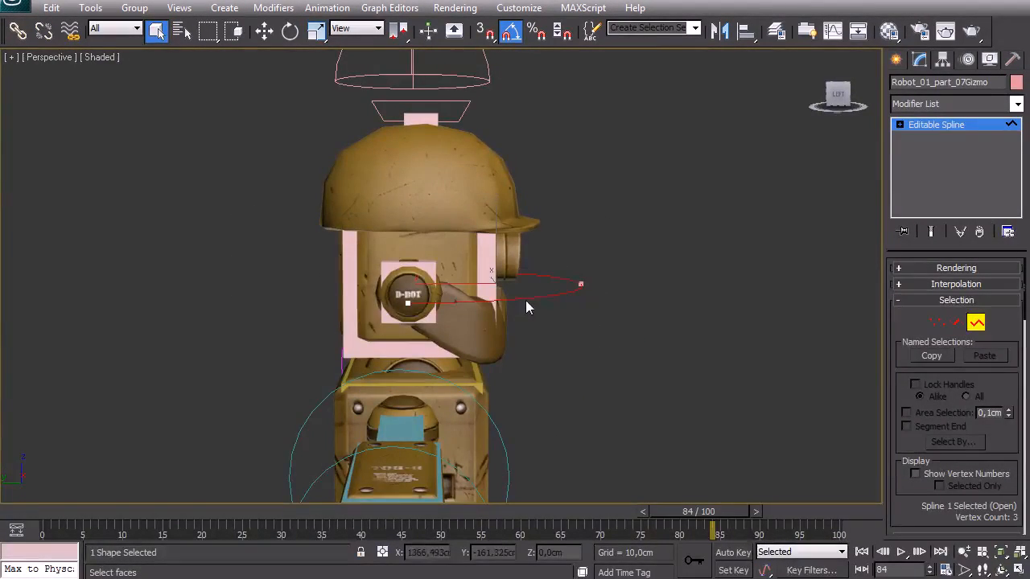
key("j")
key("e")
key("l")
key("z")
scroll(477, 244, "down", 3)
key("F3")
key("w")
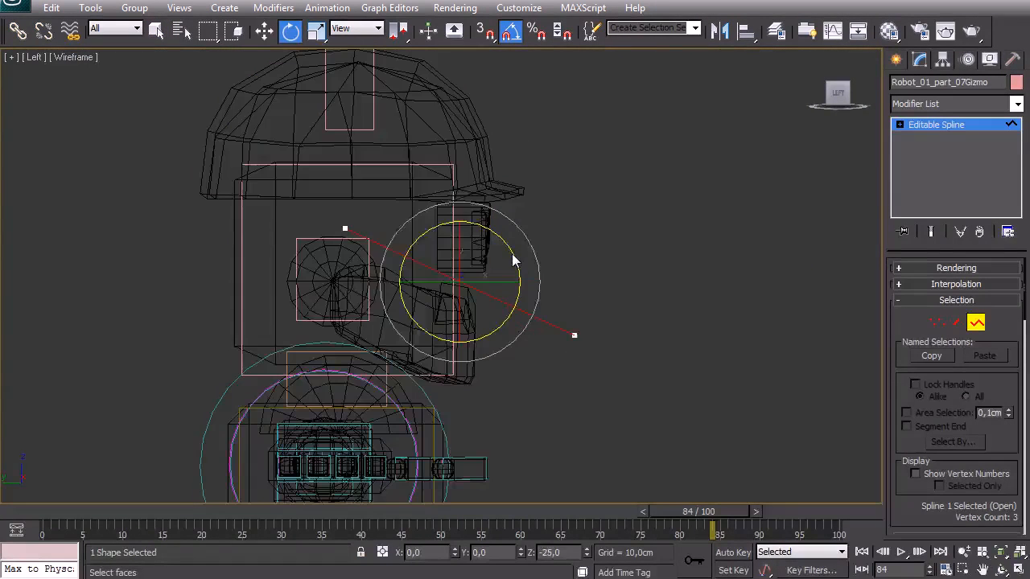
key("F3")
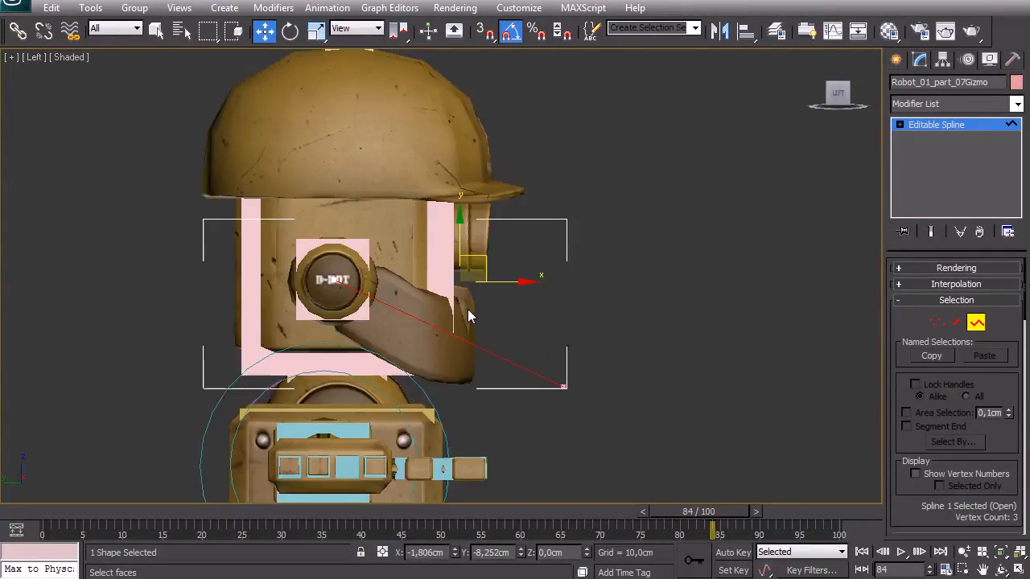
Step: Scale the half-circle spline down in the perspective view so it fits closely around the jaw
key("p")
mouse_move(467, 309)
middle_mouse_down("alt")
mouse_move(417, 341)
mouse_move(368, 346)
middle_mouse_up("alt")
scroll(370, 345, "down", 3)
right_click(418, 304)
left_click(465, 353)
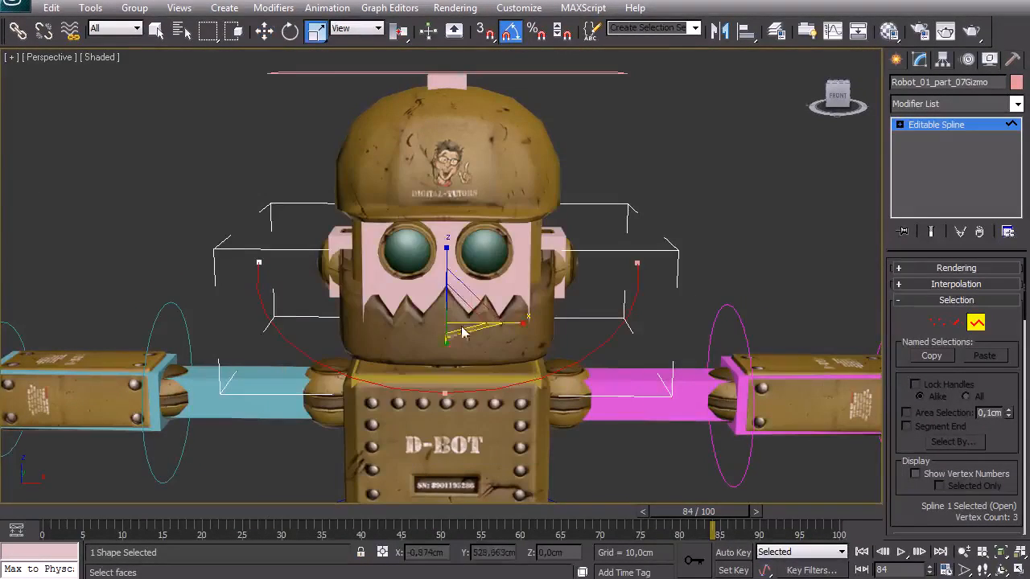
left_click(462, 349)
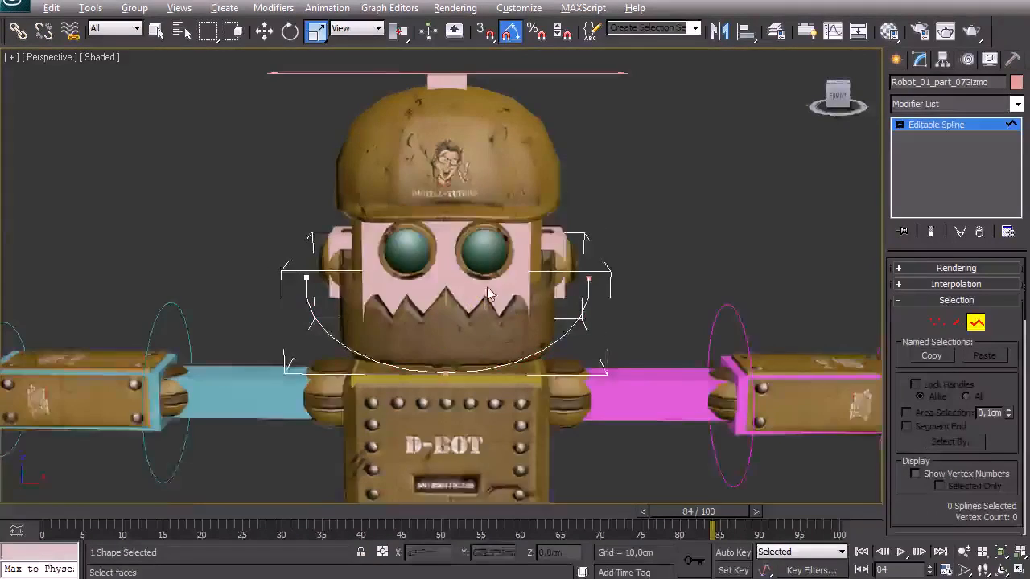
middle_click_drag(694, 265, 575, 306, "alt")
left_click(972, 324)
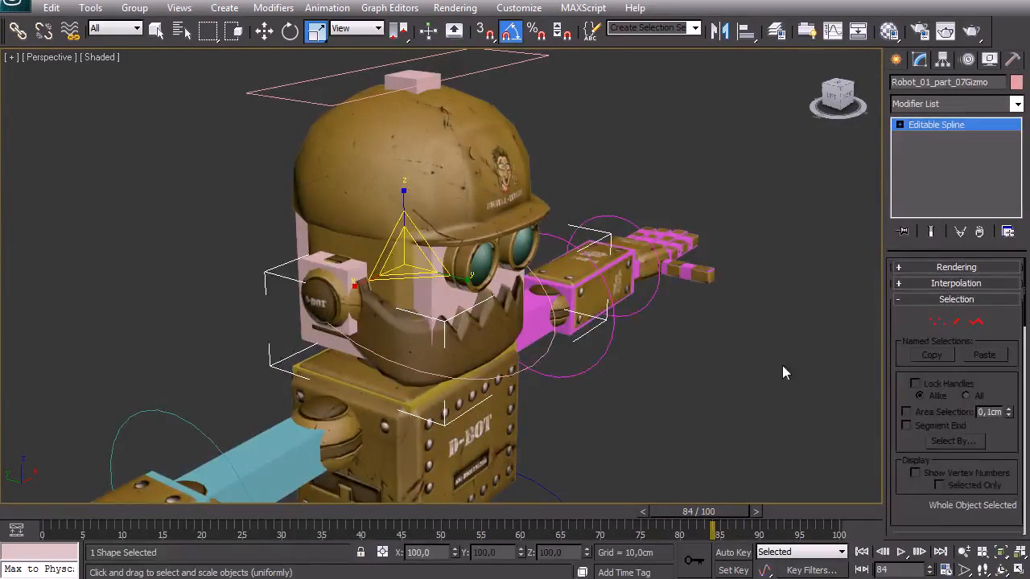
left_click(678, 388)
Step: Add a Circle gizmo to the left lower leg bone, Robot_01_part_45
scroll(677, 388, "down", 5)
mouse_move(677, 387)
middle_mouse_down("alt")
mouse_move(553, 369)
mouse_move(601, 399)
mouse_move(583, 382)
mouse_move(504, 380)
mouse_move(558, 414)
mouse_move(565, 272)
middle_mouse_up("alt")
left_click(474, 362)
key("z")
key("F3")
left_click(500, 408)
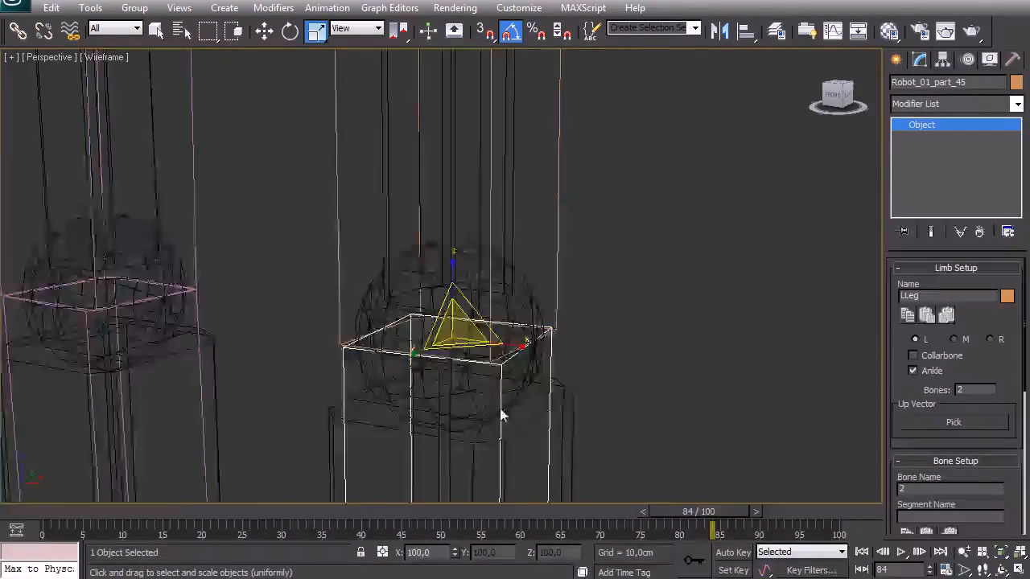
scroll(483, 402, "down", 3)
scroll(488, 349, "up", 4)
right_click(423, 273)
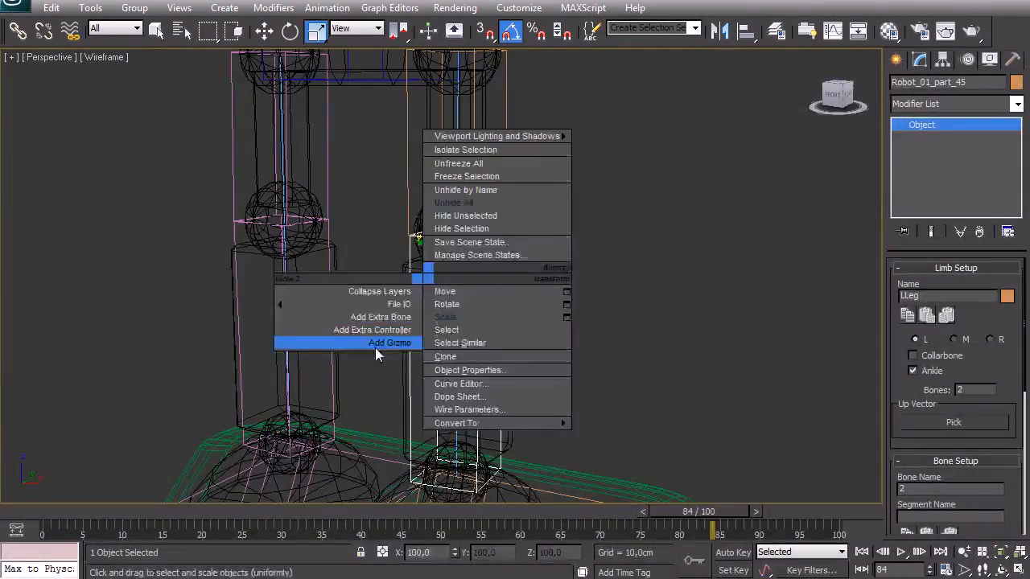
left_click(378, 343)
left_click(25, 411)
Step: Try a radius of 20 cm on the left knee circle, and set it to 15 cm
type("20")
key("Return")
middle_click_drag(313, 191, 379, 298)
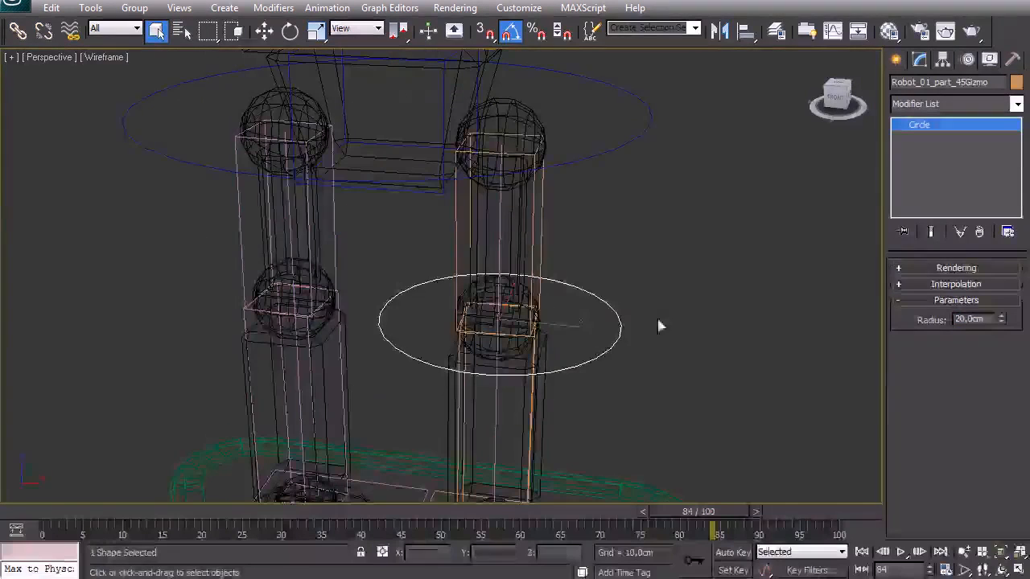
type("15")
key("Return")
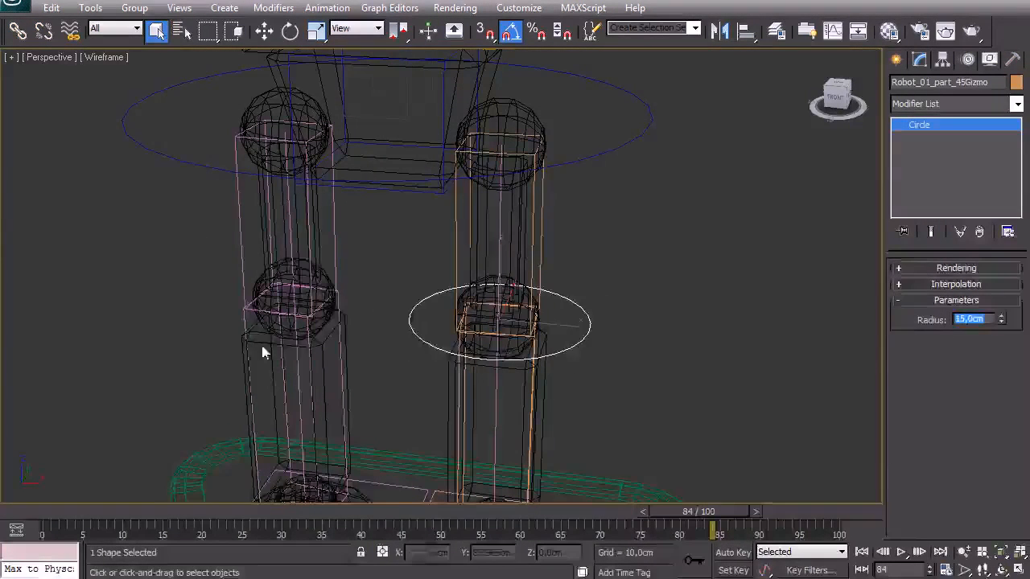
Step: Add a Circle gizmo with a 15 cm radius to the right lower leg bone, Robot_01_part_48
left_click(310, 339)
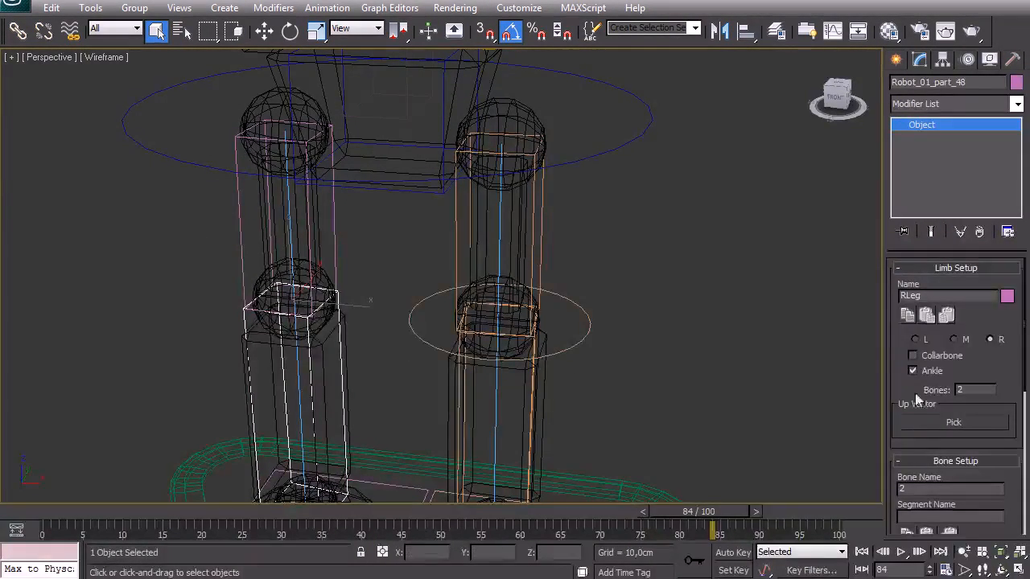
right_click(351, 330)
left_click(43, 354)
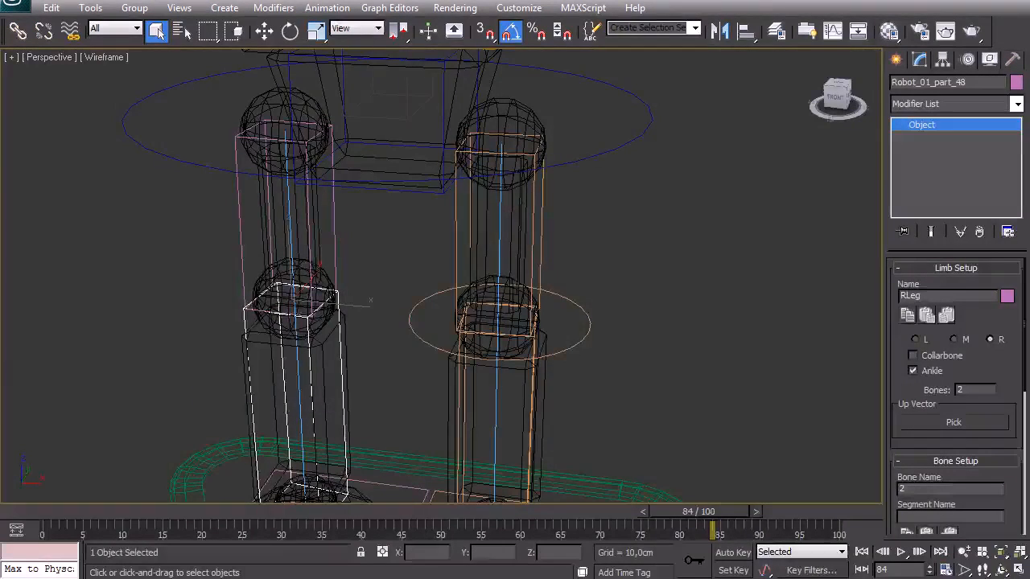
left_click_drag(58, 296, 186, 264)
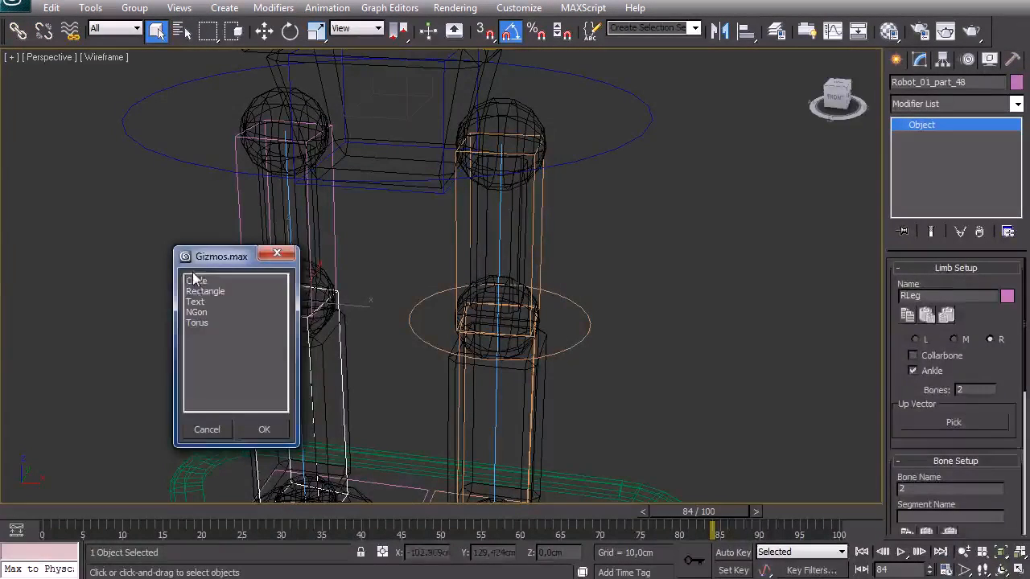
left_click(196, 280)
double_click(975, 318)
type("15")
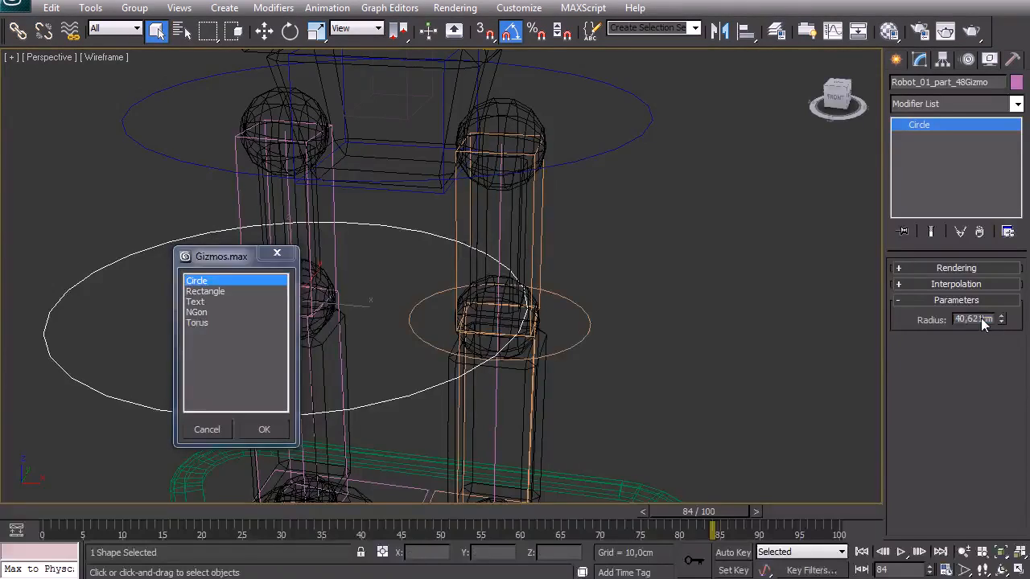
key("Return")
left_click(287, 255)
Step: Try rotating the left foot platform, undo the rotation and clear the selection
mouse_move(483, 310)
middle_mouse_down("alt")
mouse_move(532, 366)
mouse_move(513, 345)
middle_mouse_up("alt")
key("F3")
mouse_move(659, 387)
middle_mouse_down()
mouse_move(636, 294)
mouse_move(544, 285)
middle_mouse_up()
key("F3")
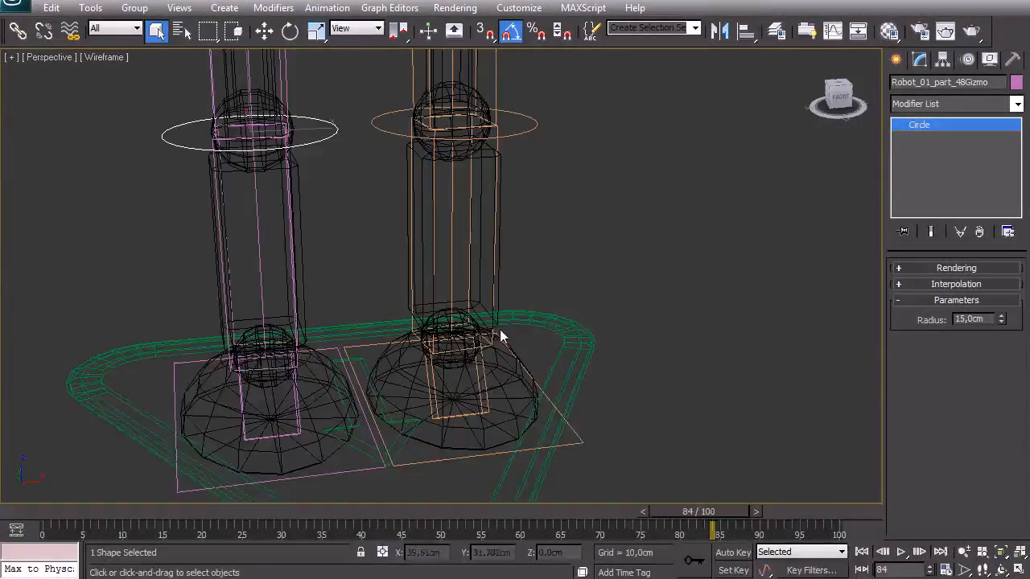
middle_click_drag(467, 381, 573, 463, "alt")
left_click(552, 447)
scroll(553, 447, "down", 5)
middle_click_drag(534, 419, 402, 329, "alt")
key("e")
left_click_drag(407, 323, 402, 334)
key("ctrl+z")
left_click(576, 300)
key("F3")
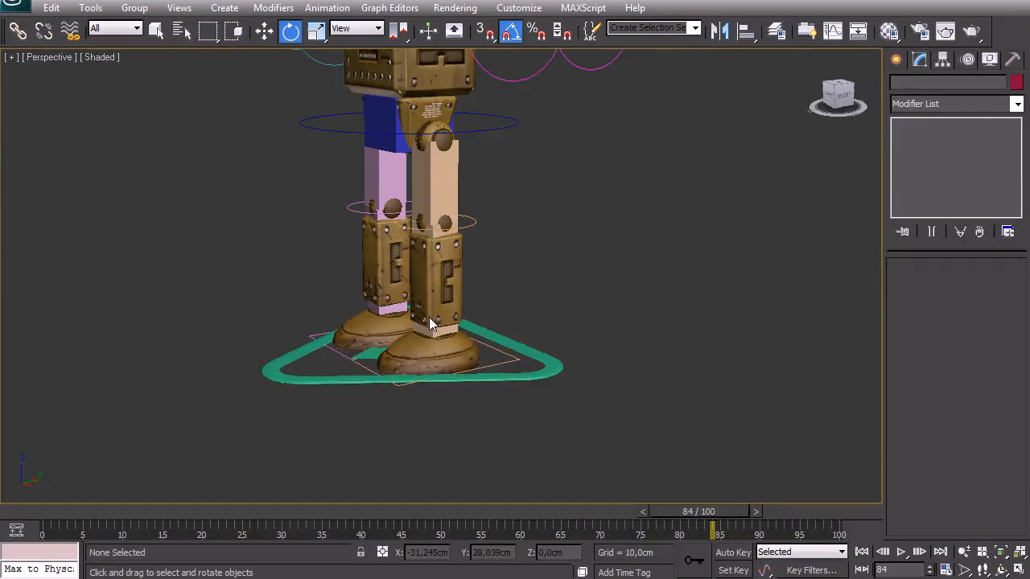
Step: Try moving the left leg with its knee gizmo to test the control, and deselect it
left_click(463, 229)
key("w")
mouse_move(461, 209)
left_mouse_down()
mouse_move(453, 190)
mouse_move(467, 193)
mouse_move(455, 210)
left_mouse_up()
key("F3")
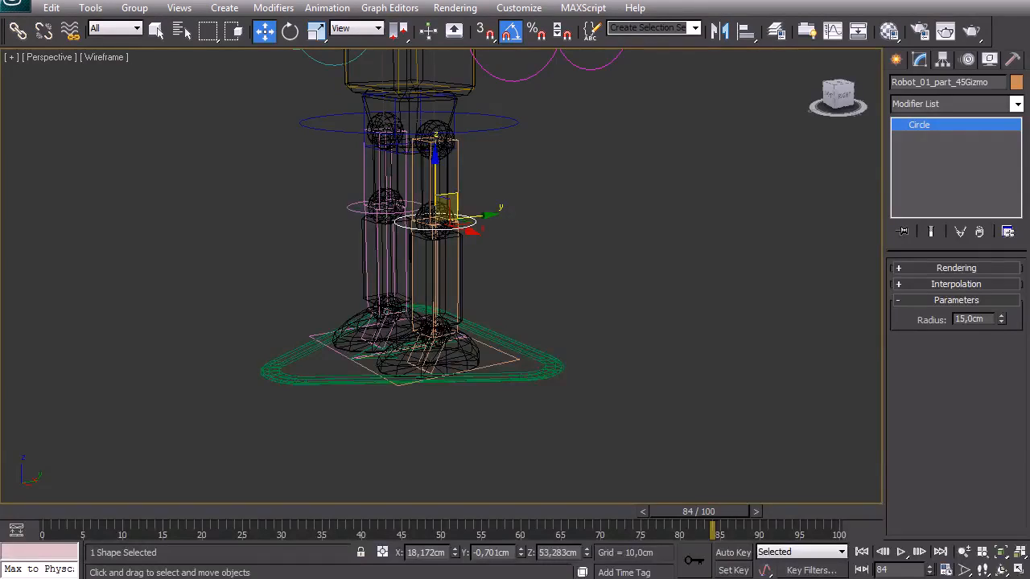
middle_click_drag(369, 225, 384, 289)
middle_click_drag(384, 290, 447, 298, "alt")
key("F3")
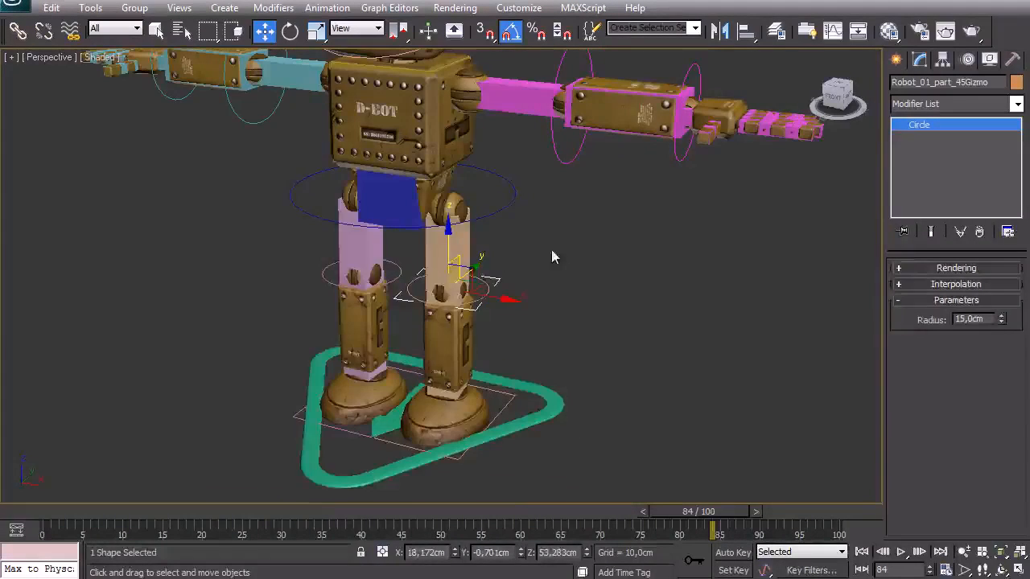
left_click(593, 234)
Step: Add a Circle gizmo to the chest hub, Robot_01_part_03
middle_click_drag(592, 234, 506, 294, "alt")
key("F3")
left_click(447, 236)
key("F3")
middle_click_drag(440, 280, 504, 260, "alt")
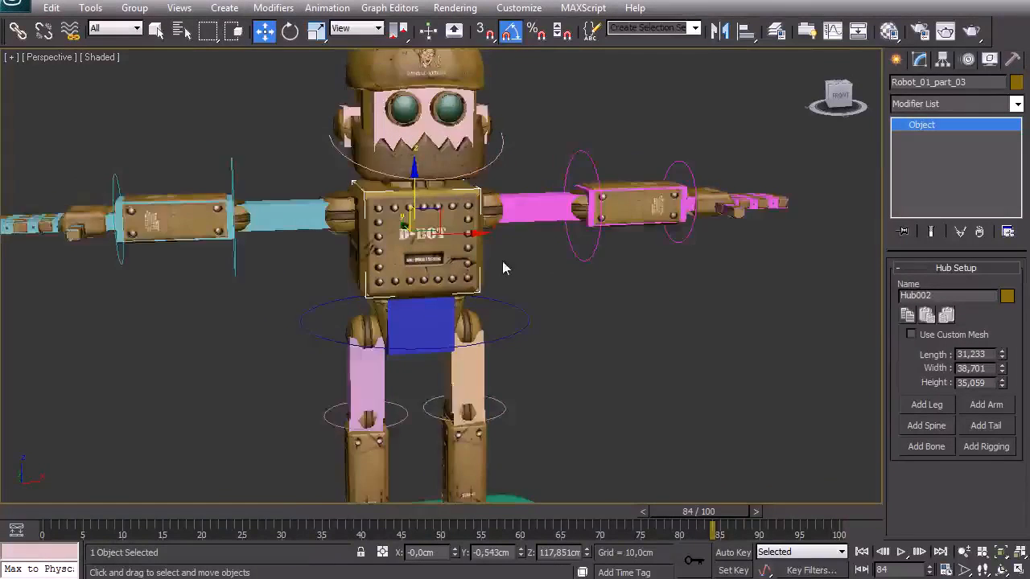
scroll(504, 259, "up", 3)
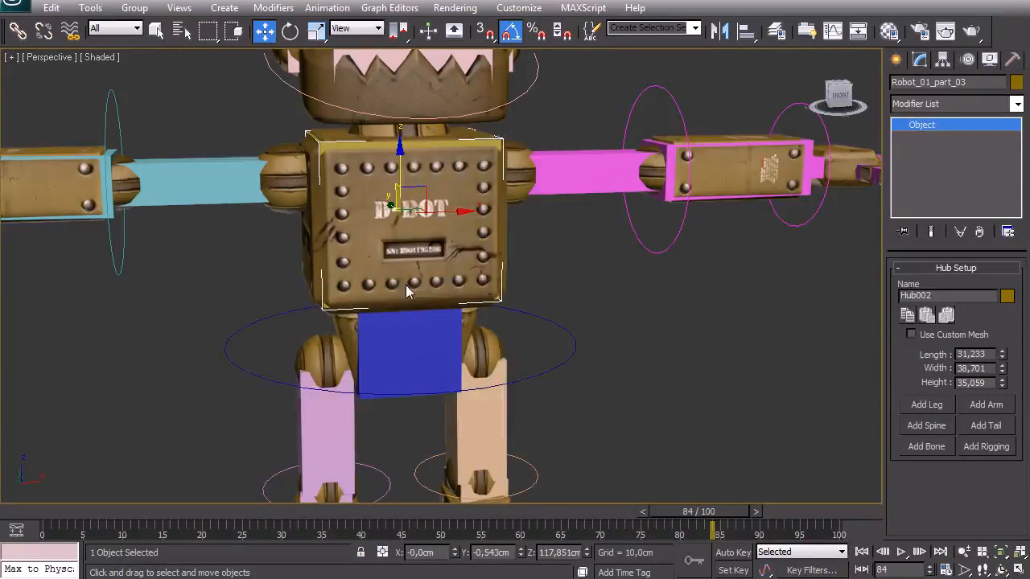
right_click(406, 304)
left_click(354, 400)
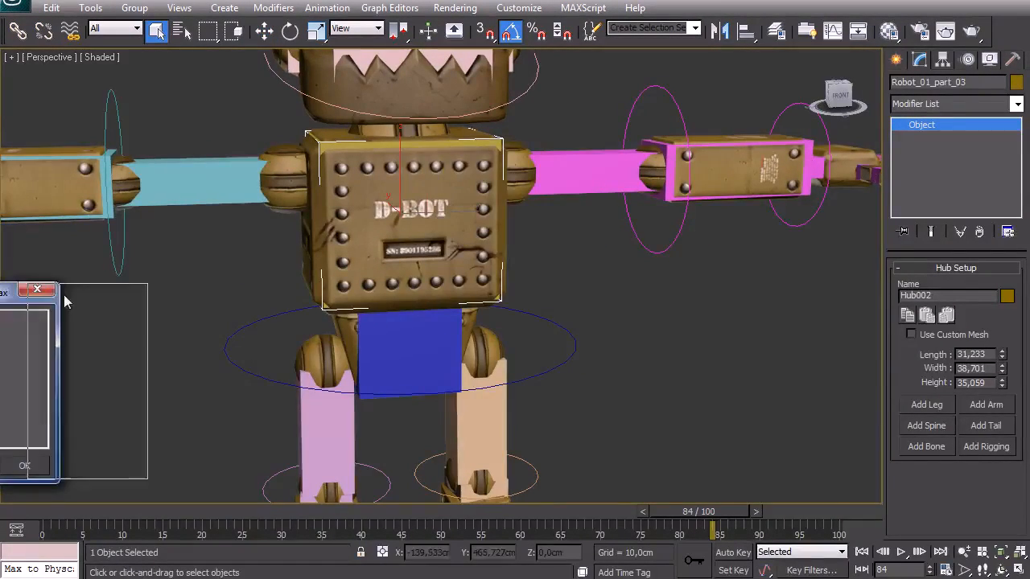
left_click_drag(12, 296, 103, 296)
left_click(48, 317)
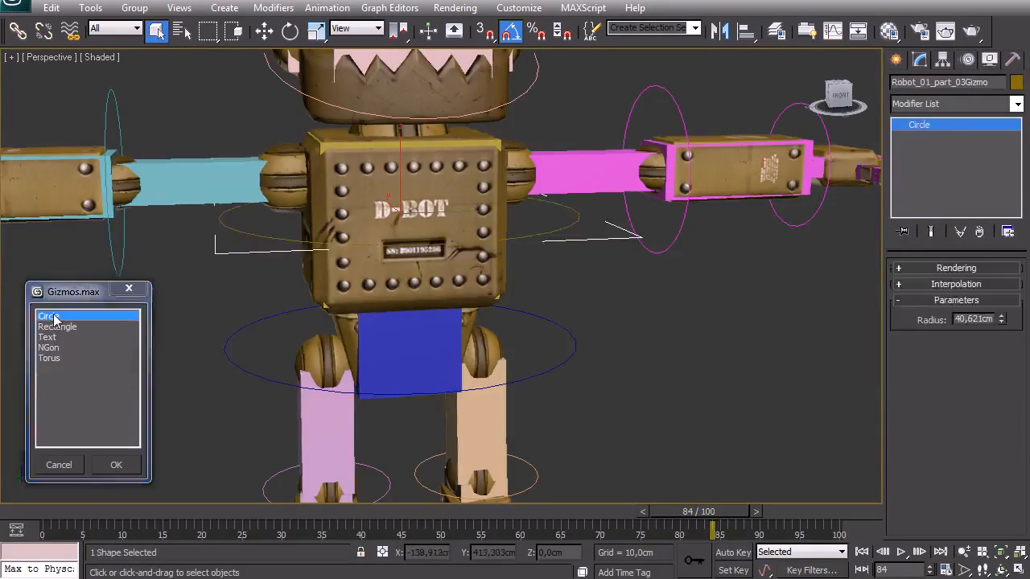
left_click(114, 465)
Step: Set the pelvis circle gizmo's radius to 30 cm and deselect it
middle_click_drag(284, 341, 572, 393, "alt")
left_click(571, 394)
left_click(977, 321)
type("20")
key("Return")
type("50")
key("Return")
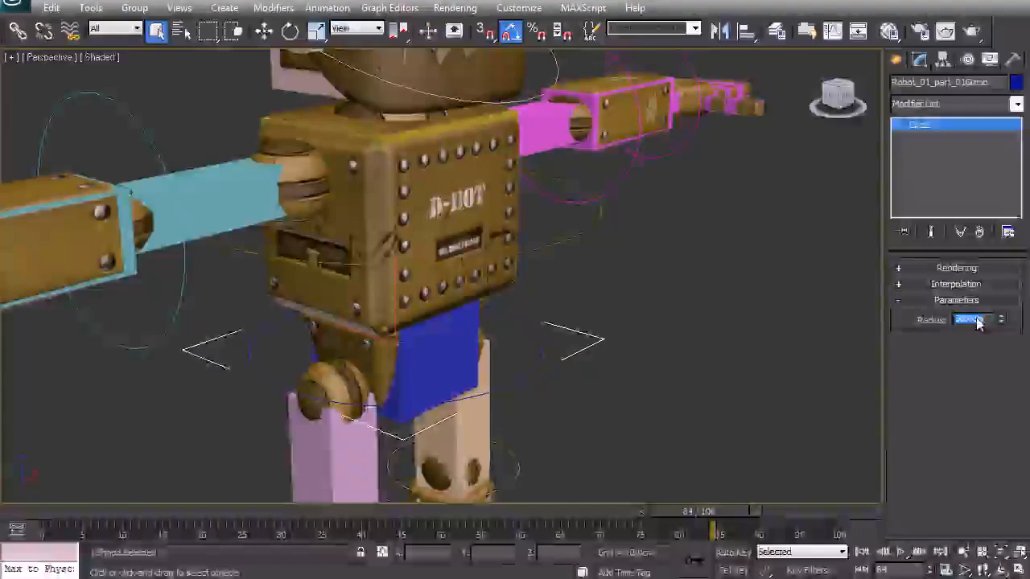
middle_click_drag(746, 369, 641, 361, "alt")
left_click(641, 361)
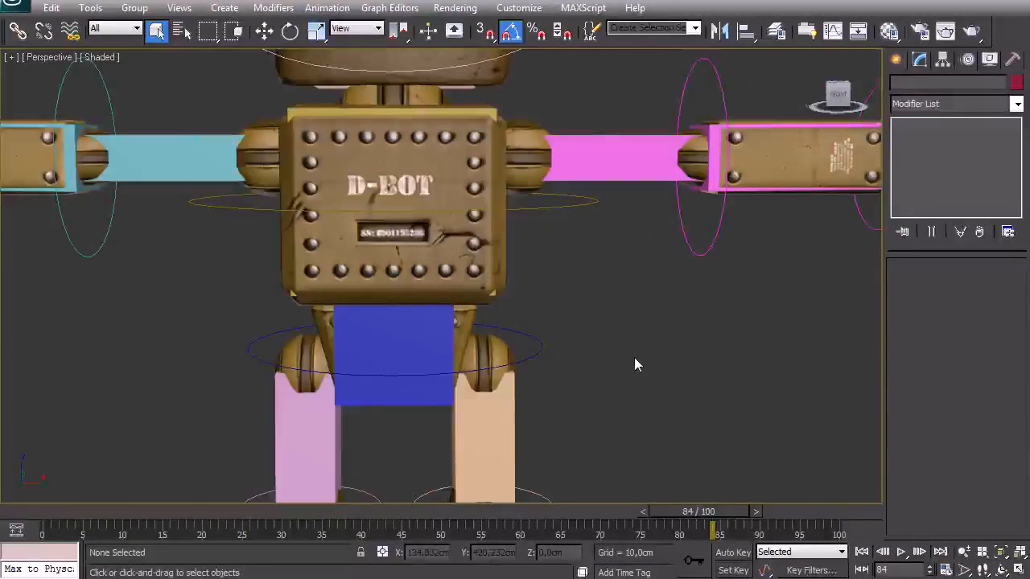
scroll(627, 351, "down", 5)
middle_click_drag(582, 339, 513, 356, "alt")
scroll(563, 368, "up", 4)
scroll(639, 356, "down", 3)
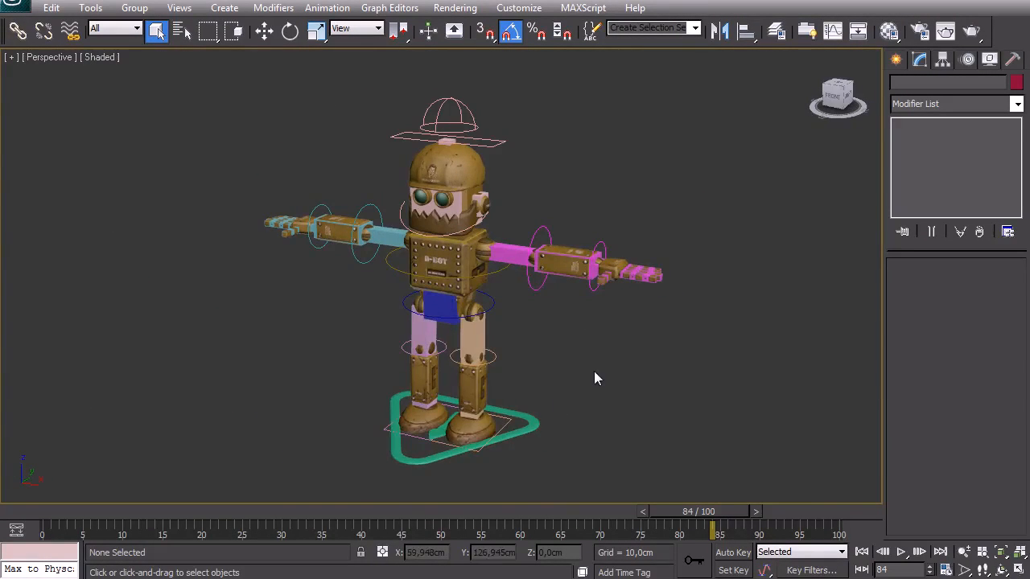
Step: In wireframe display, select the circle gizmos of the magenta elbow, chest, pelvis, both knees and cyan arm together
left_click(531, 292)
key("F3")
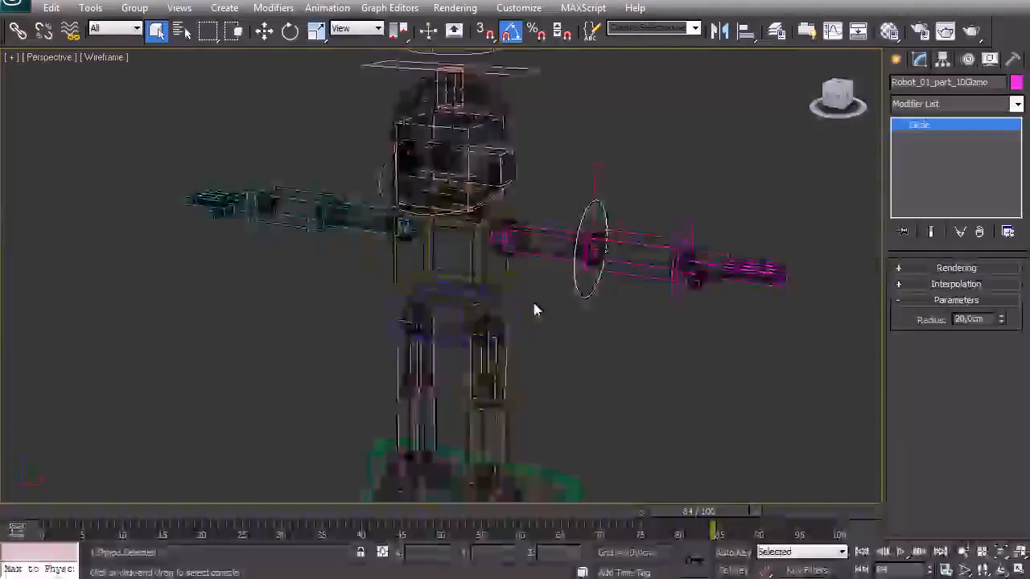
scroll(600, 337, "up", 5)
middle_click_drag(623, 367, 652, 308)
left_click_drag(600, 332, 585, 349, "ctrl")
middle_click_drag(638, 353, 662, 286)
left_click_drag(623, 366, 611, 382, "ctrl")
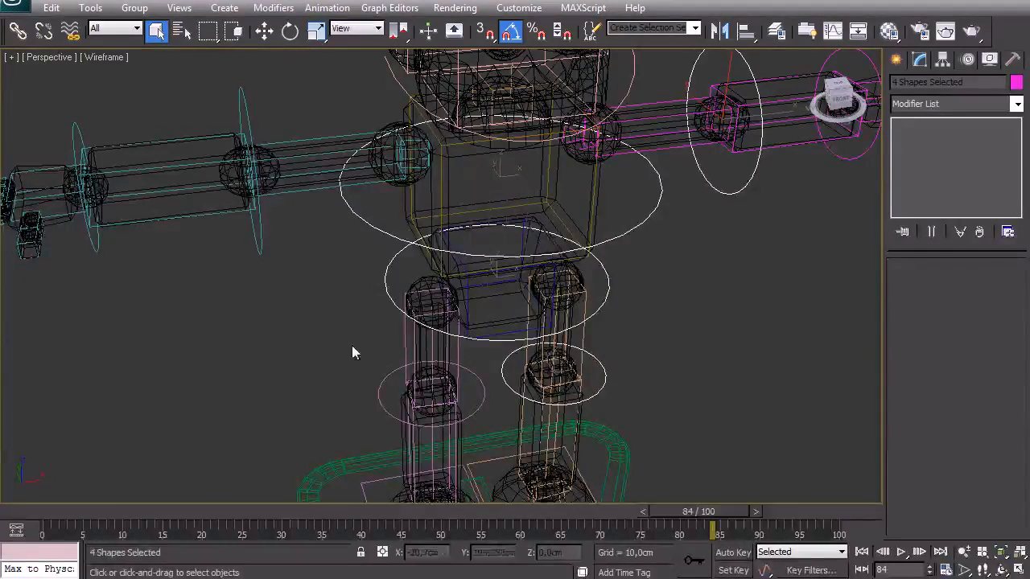
middle_click_drag(325, 355, 360, 372)
left_click_drag(317, 296, 277, 250, "ctrl")
left_click_drag(172, 284, 127, 259, "ctrl")
Step: Add the head, jaw and magenta palm gizmos to the selection
middle_click_drag(419, 382, 401, 339, "alt")
middle_click_drag(430, 235, 435, 213)
middle_click_drag(484, 239, 157, 93, "alt")
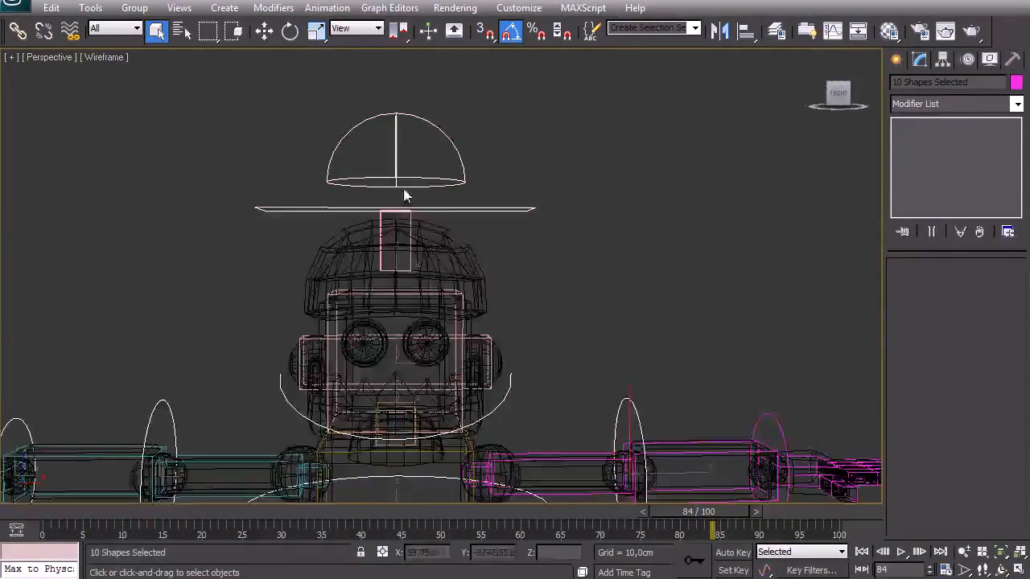
left_click(369, 182, "ctrl")
middle_click_drag(510, 296, 343, 141)
left_click(619, 296, "ctrl")
middle_click_drag(632, 312, 392, 288)
Step: Add both foot platforms to the selection and isolate everything selected
middle_click_drag(347, 415, 452, 290)
middle_click_drag(453, 290, 509, 158)
middle_click_drag(451, 334, 386, 346, "alt")
scroll(467, 278, "down", 3)
middle_click_drag(467, 277, 442, 384, "alt")
scroll(464, 269, "down", 3)
scroll(440, 366, "up", 4)
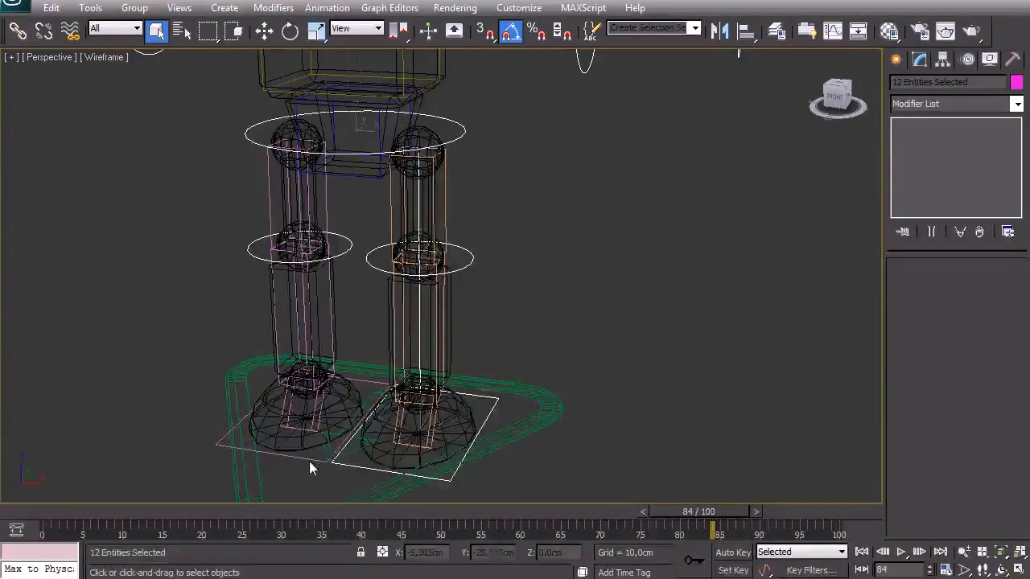
left_click(295, 465, "ctrl")
key("alt+q")
Step: Select only the orange foot platform, Robot_01_part_50
left_click(497, 459)
middle_click_drag(508, 415, 477, 404)
scroll(505, 368, "up", 3)
left_click(962, 106)
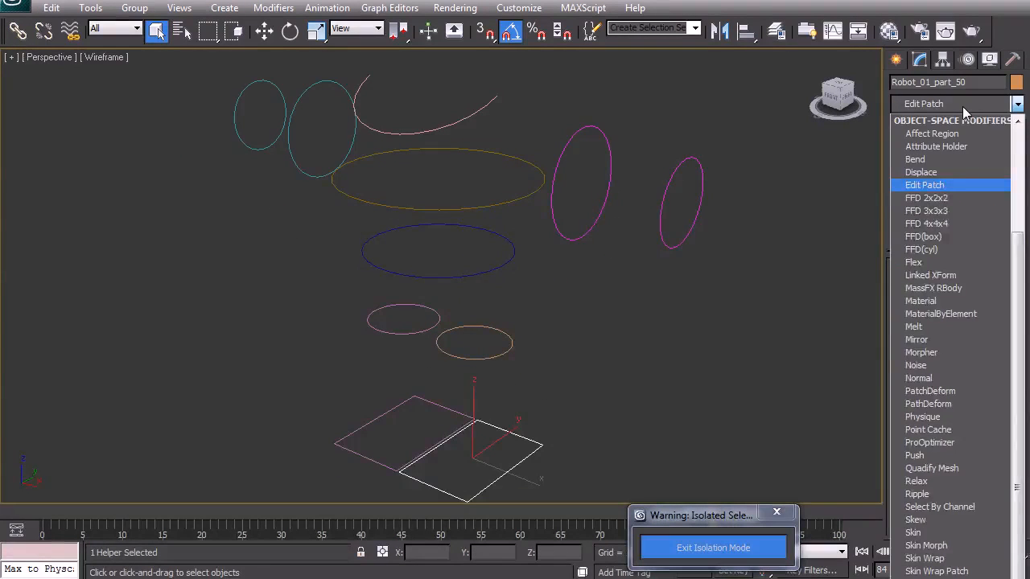
left_click(962, 106)
left_click(964, 101)
key("s")
key("s")
key("s")
key("s")
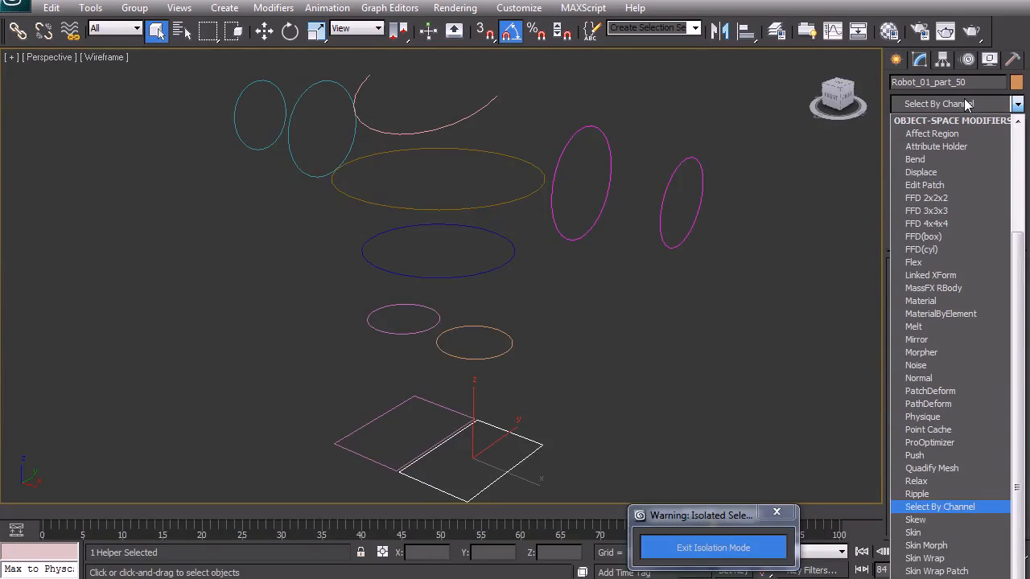
key("s")
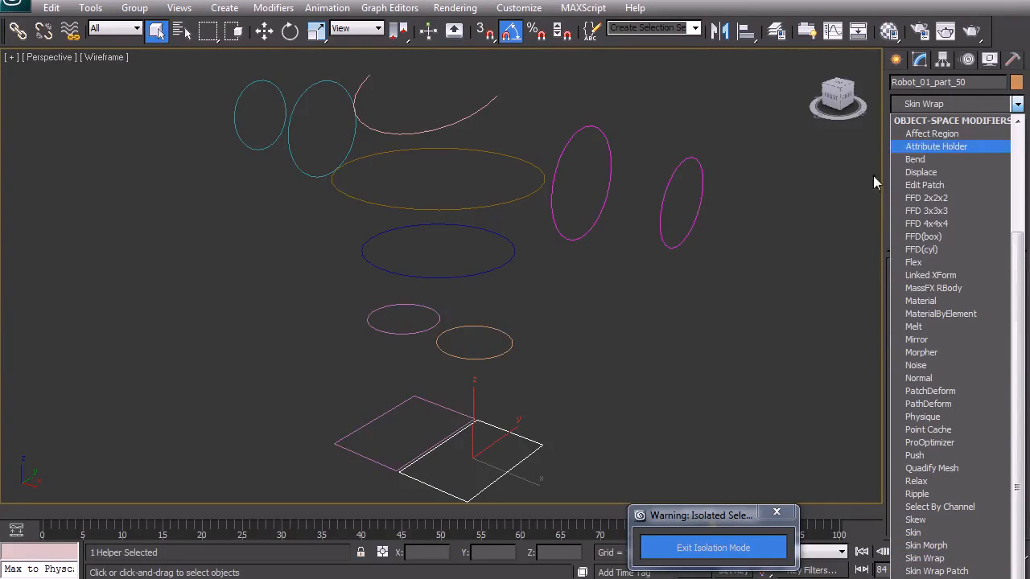
left_click(563, 363)
Step: Add a Rectangle gizmo to the orange foot platform, Robot_01_part_50
middle_click_drag(464, 459, 428, 376)
scroll(453, 391, "up", 2)
right_click(428, 375)
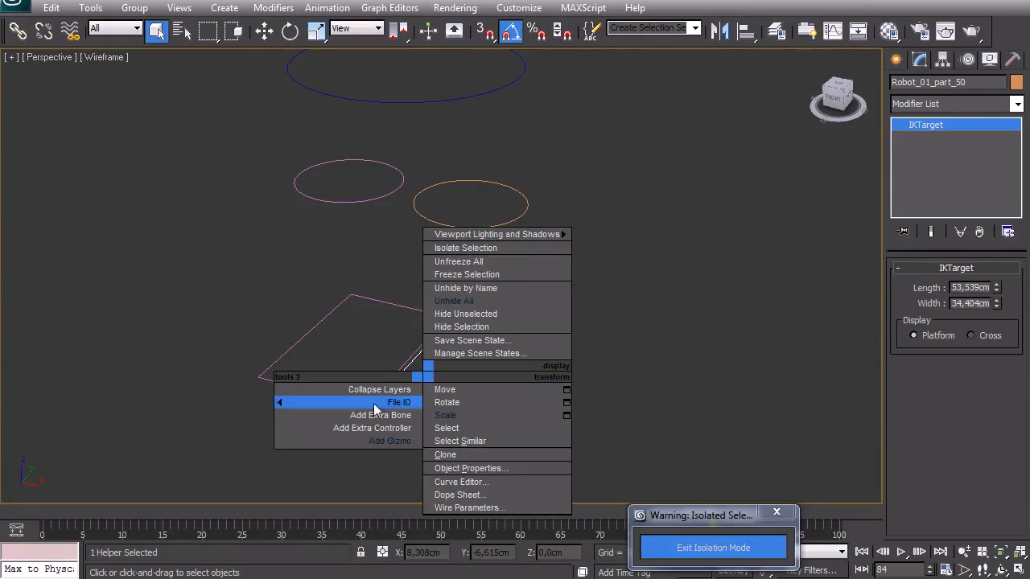
left_click(402, 440)
left_click(6, 369)
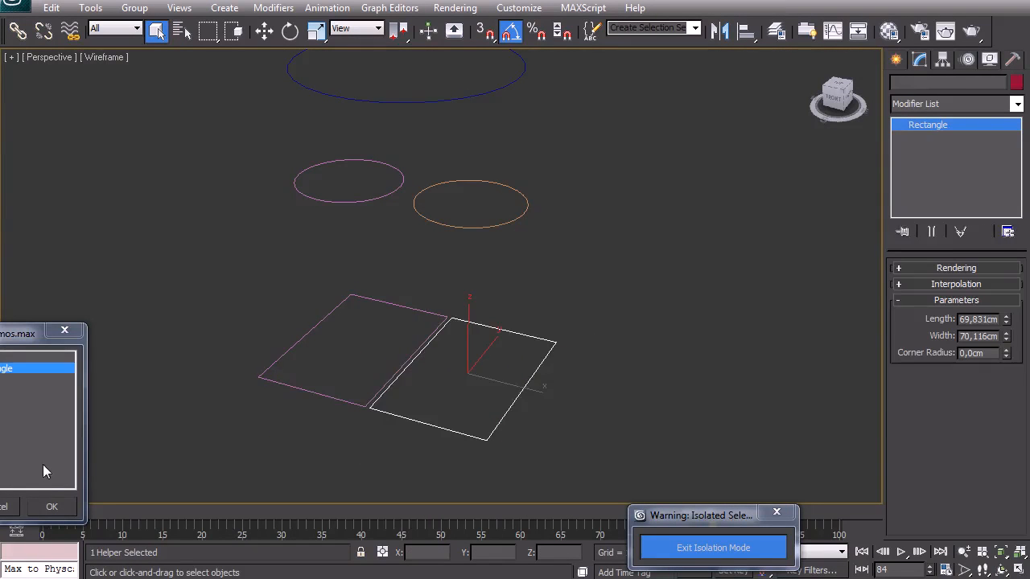
left_click(53, 507)
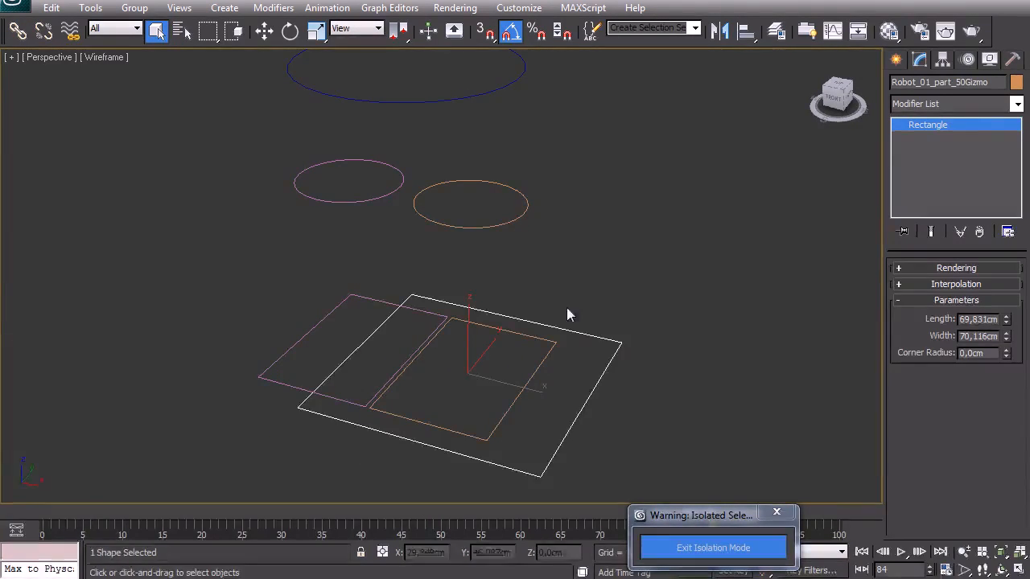
Step: Set the orange foot rectangle gizmo's length to 50 cm and its width to 35 cm
double_click(977, 320)
type("50")
key("Return")
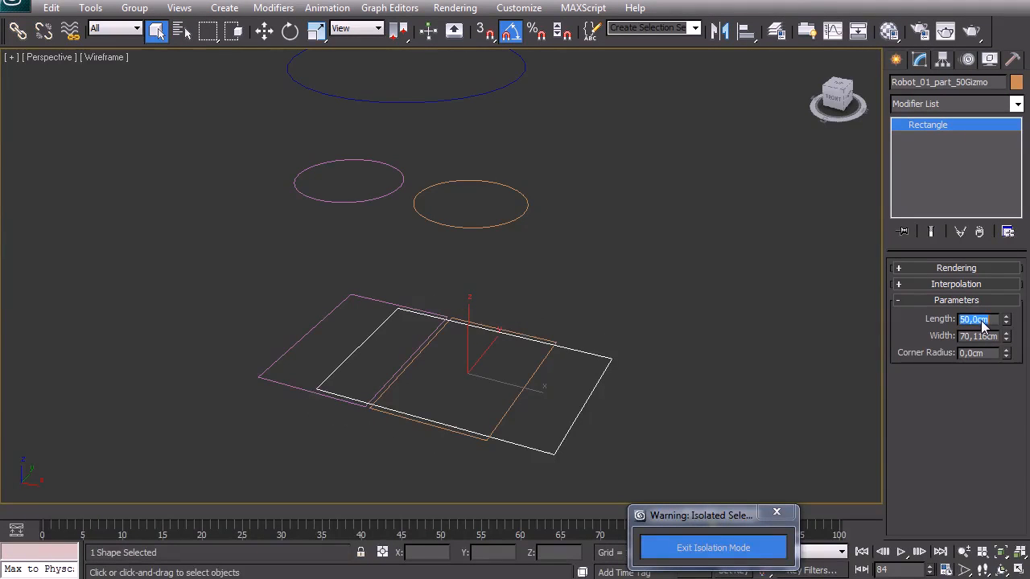
key("Tab")
type("25")
key("Return")
type("30")
key("Return")
type("35")
key("Return")
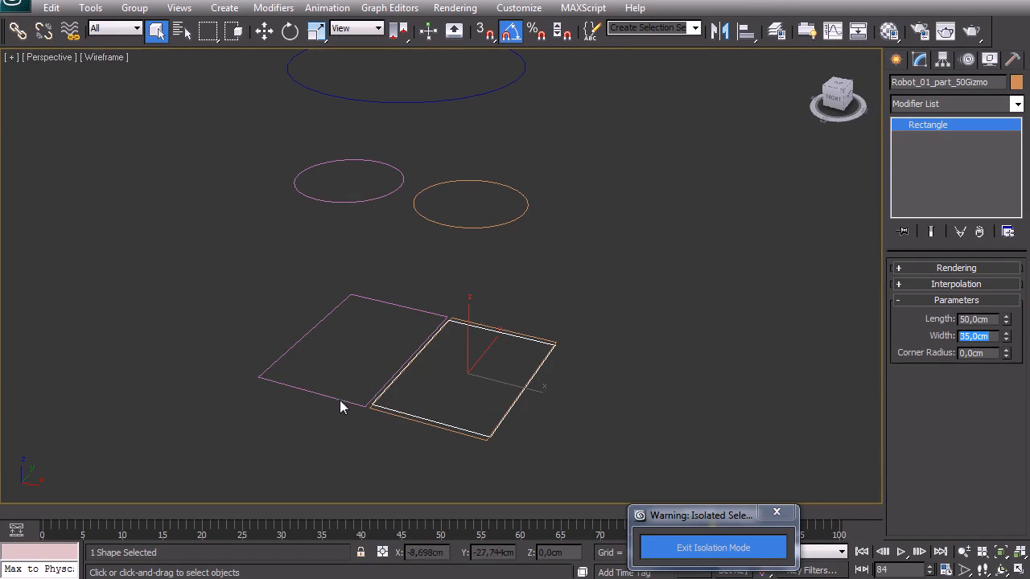
Step: Hide the original orange foot platform, Robot_01_part_50, leaving its rectangle gizmo shown
right_click(298, 372)
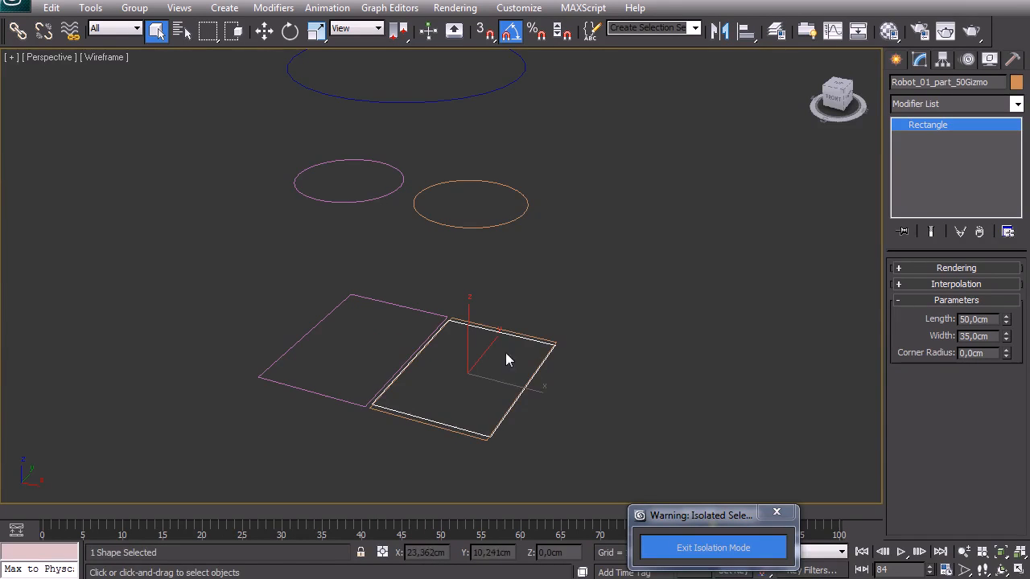
right_click(507, 347)
left_click(586, 294)
left_click(386, 415)
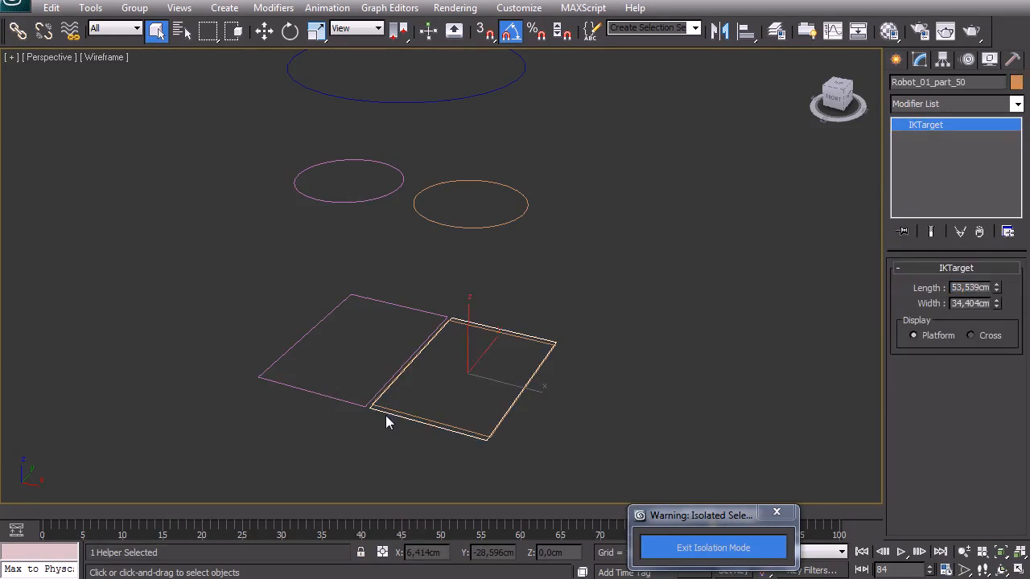
right_click(385, 415)
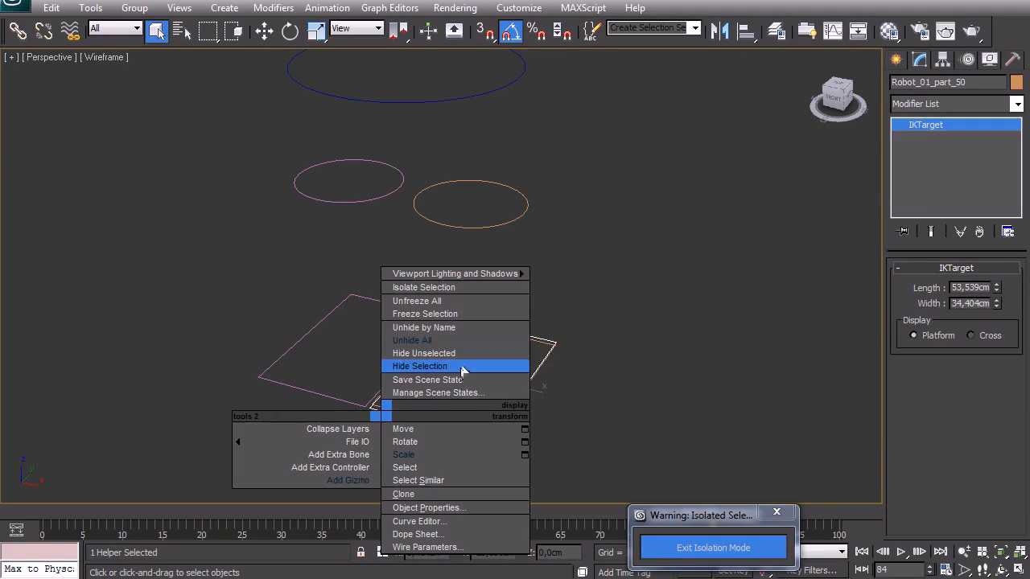
left_click(363, 414)
Step: Add a Rectangle gizmo to the purple foot platform, Robot_01_part_51
left_click_drag(278, 337, 328, 400)
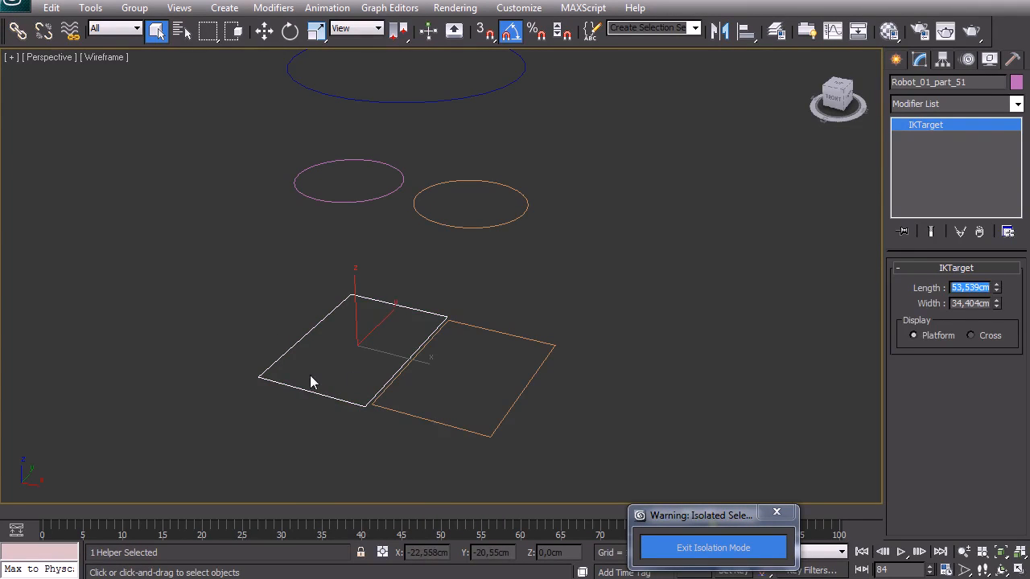
right_click(310, 373)
left_click(287, 428)
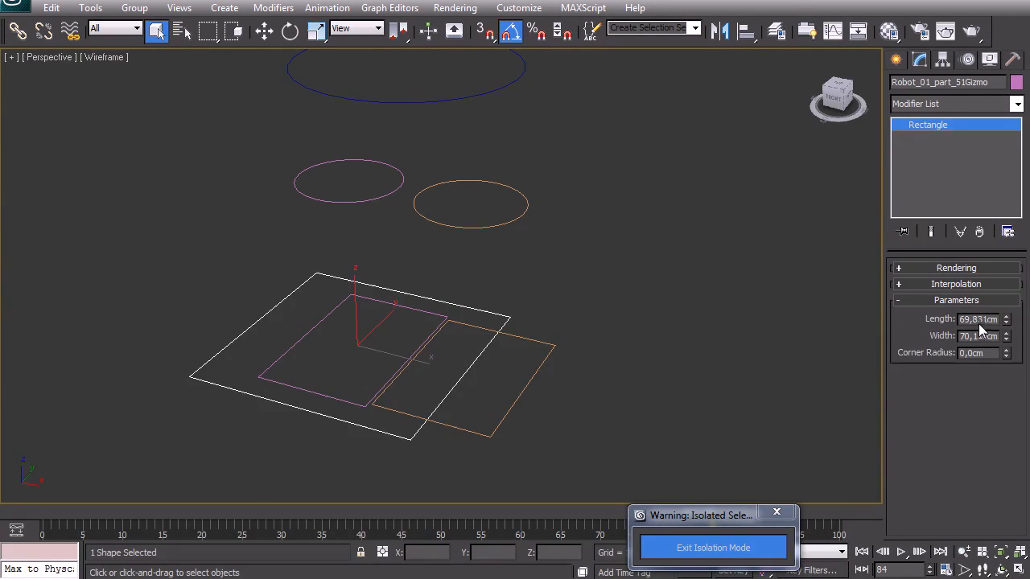
Step: Set the purple foot rectangle gizmo's length to 50 cm and width to 35 cm, and deselect it
double_click(981, 320)
type("50")
key("Return")
key("Tab")
type("3")
type("5")
key("Return")
right_click(660, 344)
left_click(654, 343)
Step: Hide the original purple foot platform, Robot_01_part_51
left_click(398, 418)
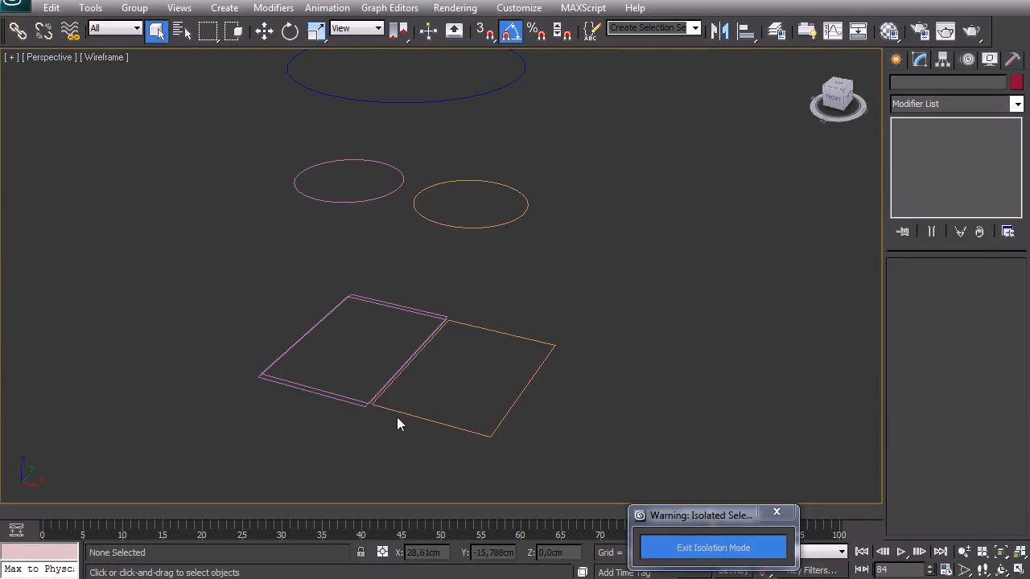
right_click(341, 409)
left_click(388, 349)
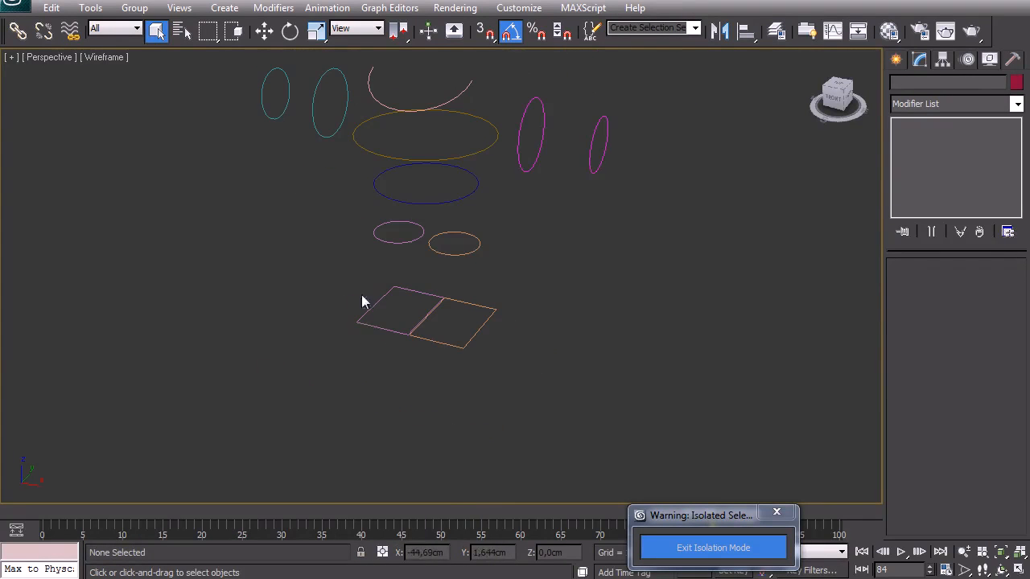
Step: Enable the purple foot rectangle gizmo's thickness in the viewport and switch the display to shaded with edged faces
left_click(376, 330)
key("F3")
middle_click_drag(391, 352, 371, 433)
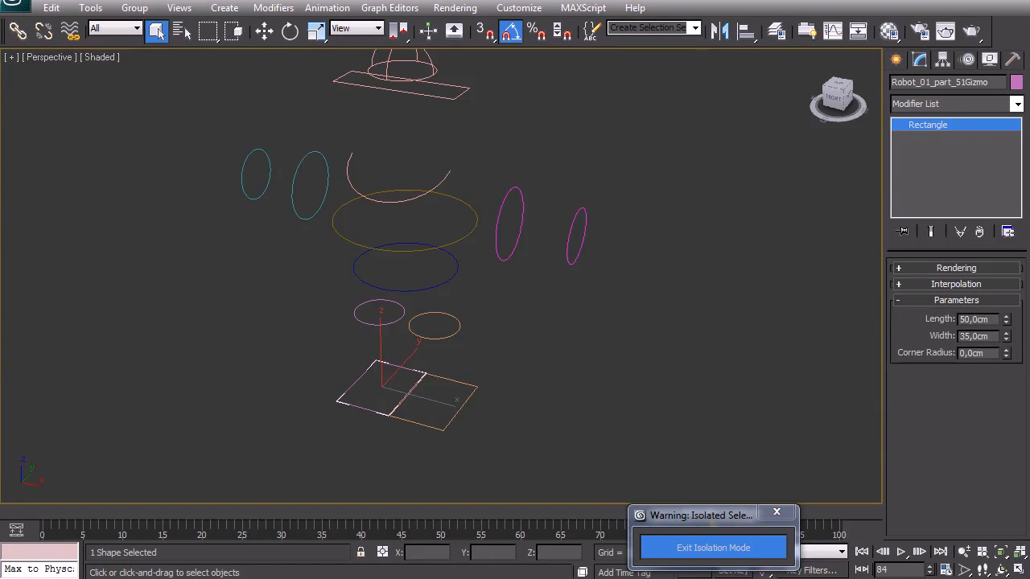
left_click(957, 267)
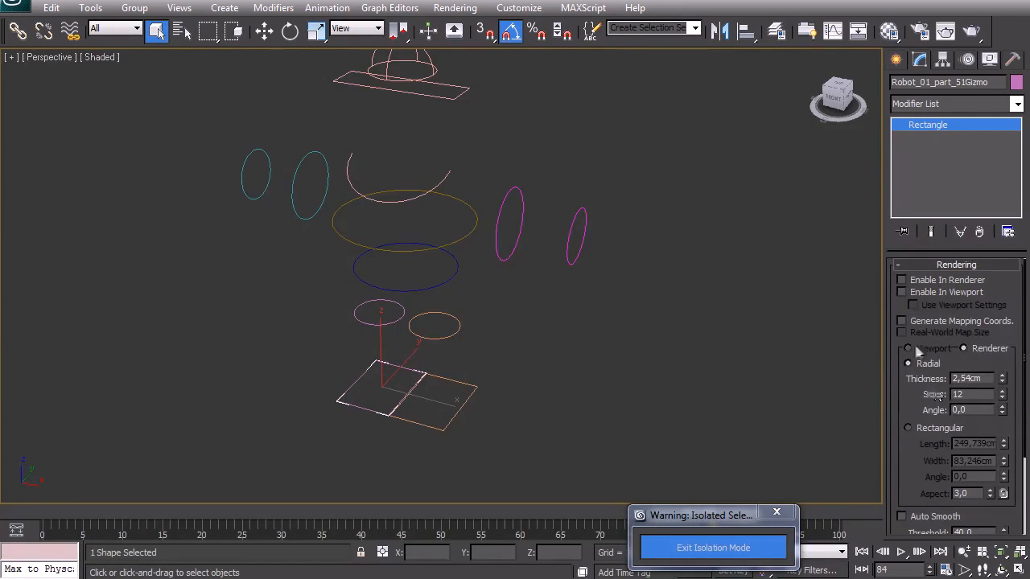
left_click(902, 280)
left_click(902, 292)
key("F4")
scroll(427, 361, "up", 5)
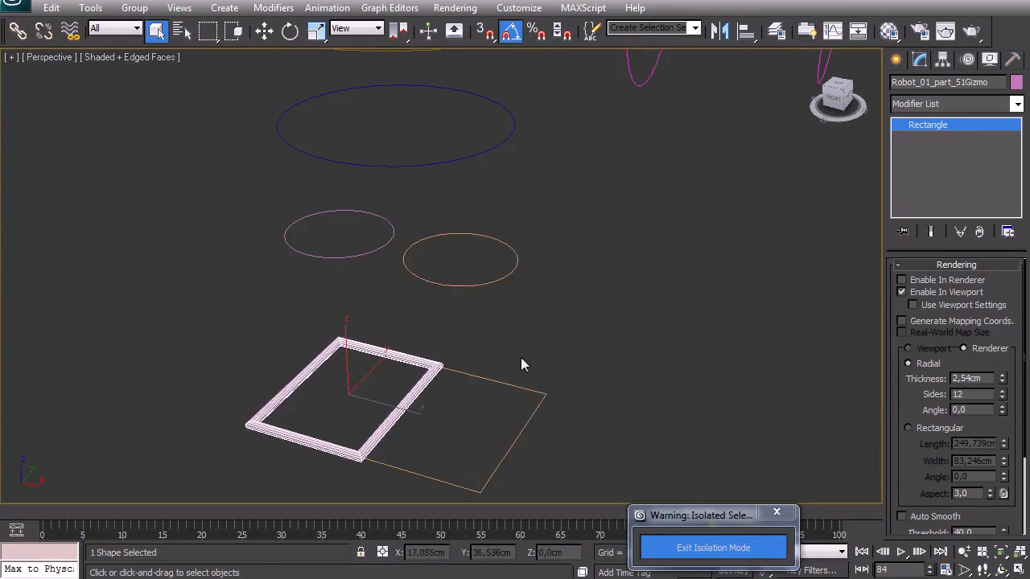
middle_click_drag(477, 369, 502, 316)
Step: Set the purple foot rectangle gizmo's radial rendering to 6 sides
double_click(972, 394)
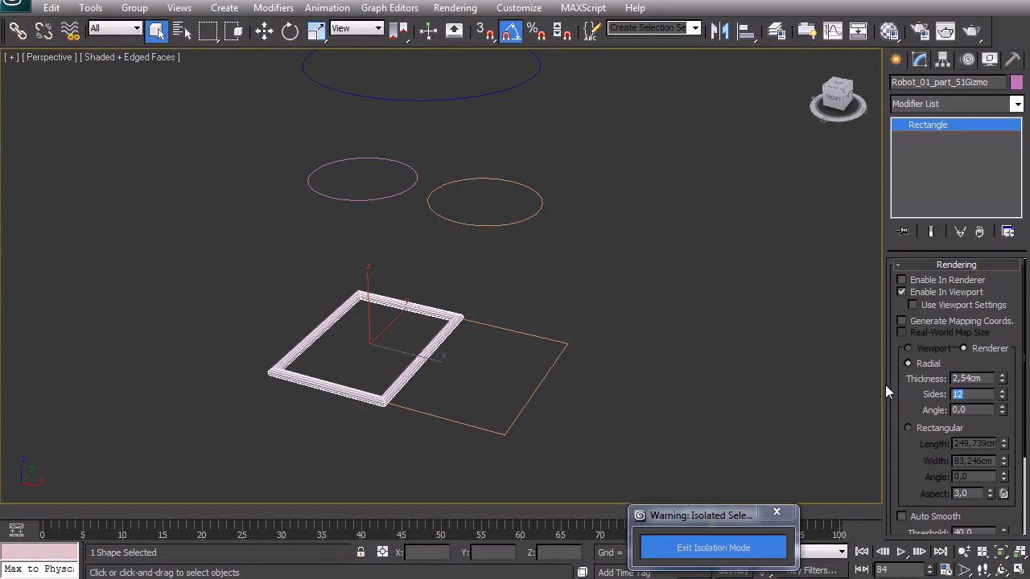
type("6")
key("Return")
middle_click_drag(258, 313, 249, 317)
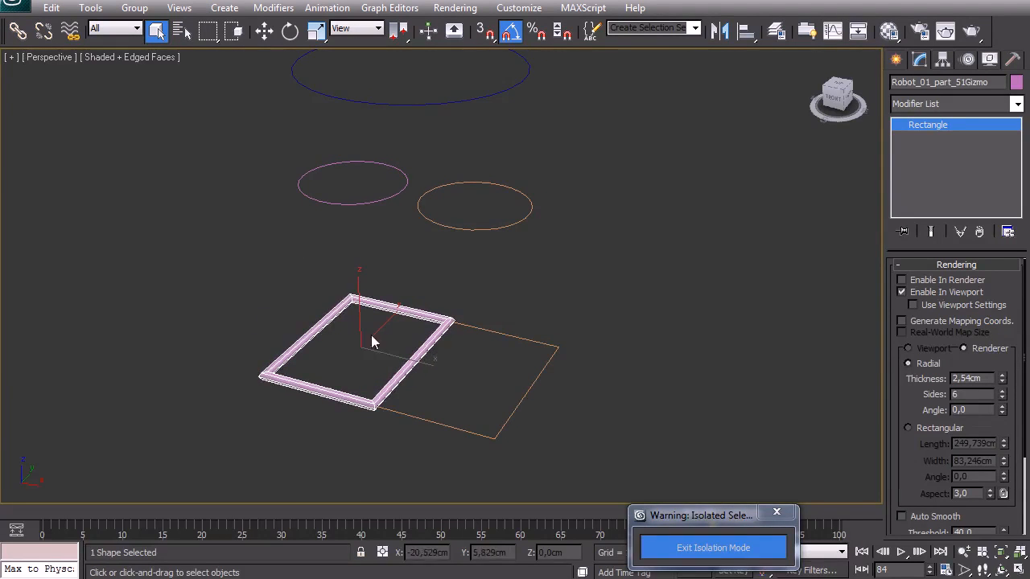
Step: Enable the orange foot rectangle gizmo's thickness in the viewport with 6 sides
left_click(559, 330)
left_click(901, 280)
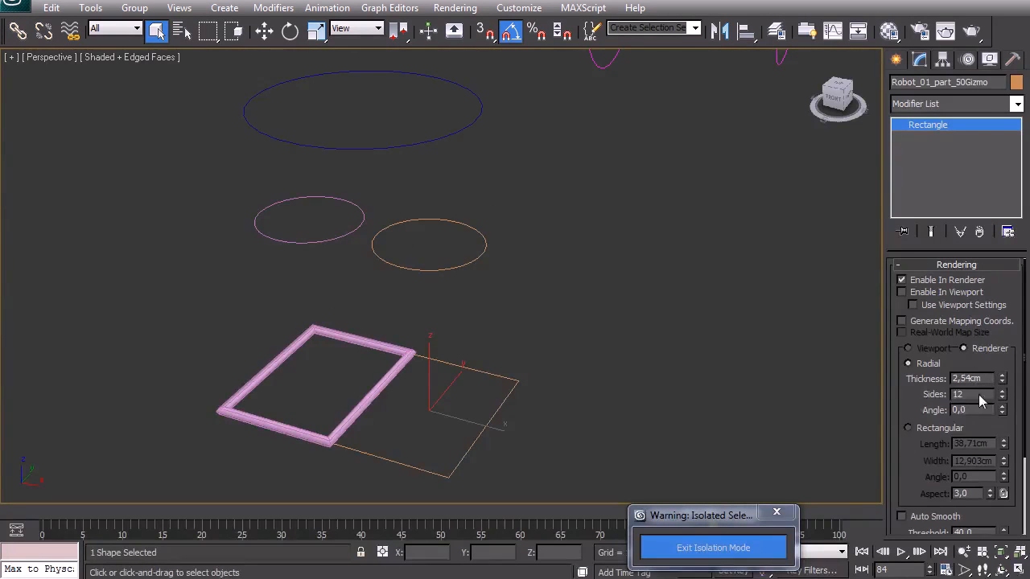
type("6")
key("Return")
left_click(901, 292)
Step: Enable the orange knee circle gizmo's thickness in the viewport with 6 sides
left_click(395, 274)
left_click_drag(416, 188, 456, 255)
left_click(965, 269)
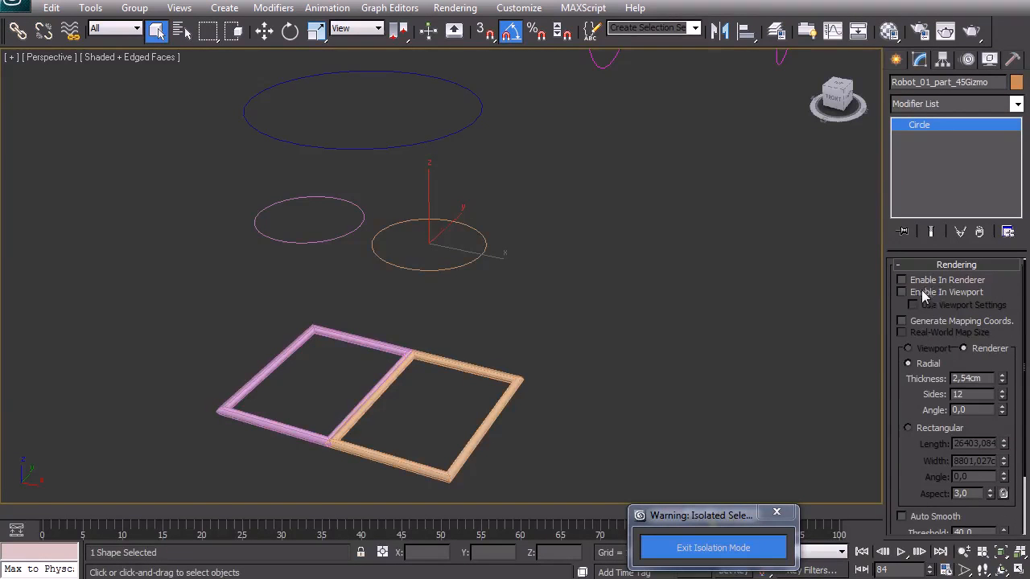
left_click(925, 290)
double_click(969, 394)
type("6")
key("Return")
Step: Enable the purple knee circle gizmo's thickness in the viewport with 6 sides
left_click(306, 243)
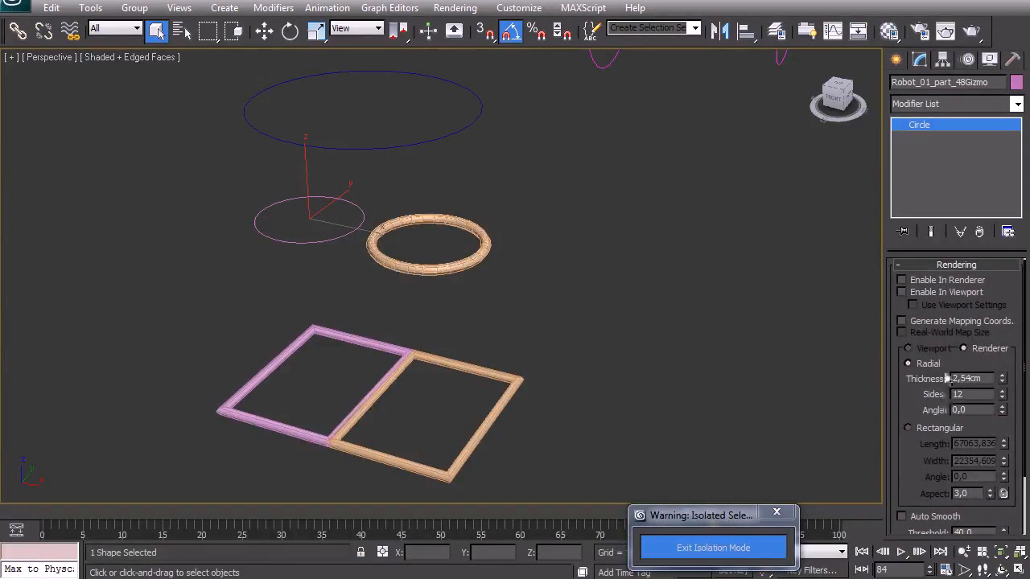
left_click(933, 292)
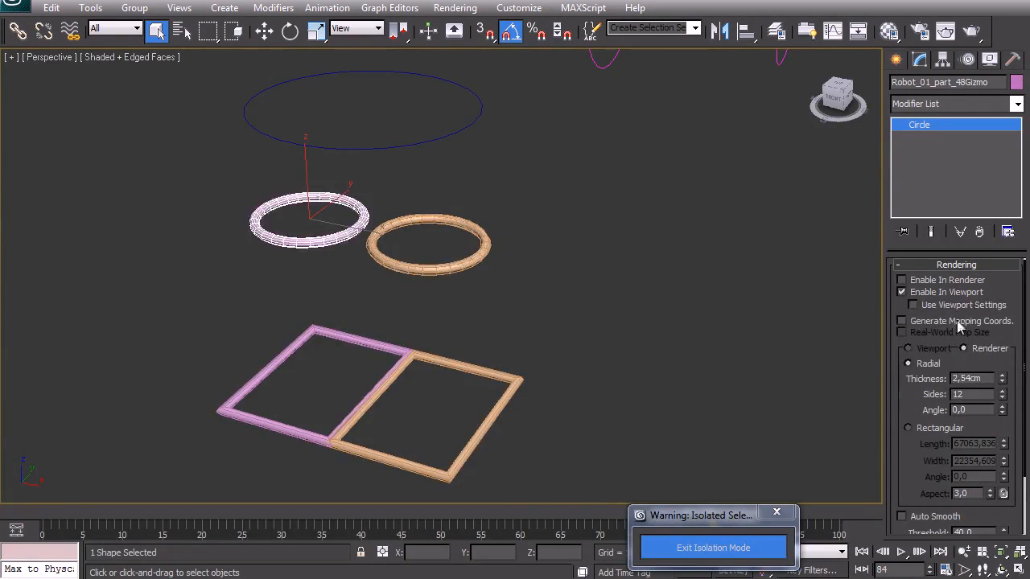
double_click(969, 394)
type("6")
key("Return")
Step: Set the blue pelvis circle gizmo to 6 sides and enable its thickness in the viewport
middle_click_drag(578, 213, 578, 303)
left_click(443, 238)
double_click(976, 395)
type("6")
key("Return")
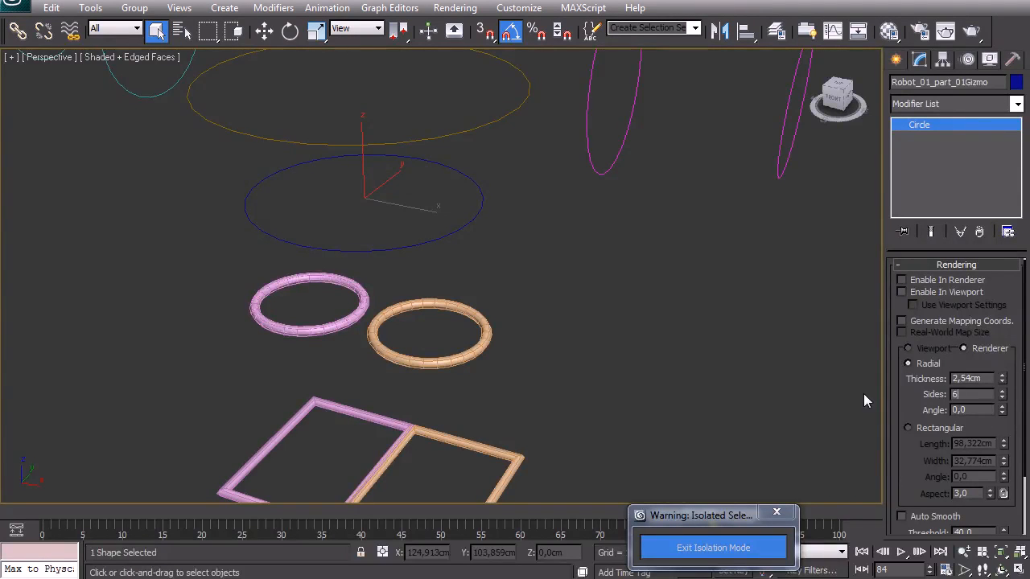
left_click(932, 292)
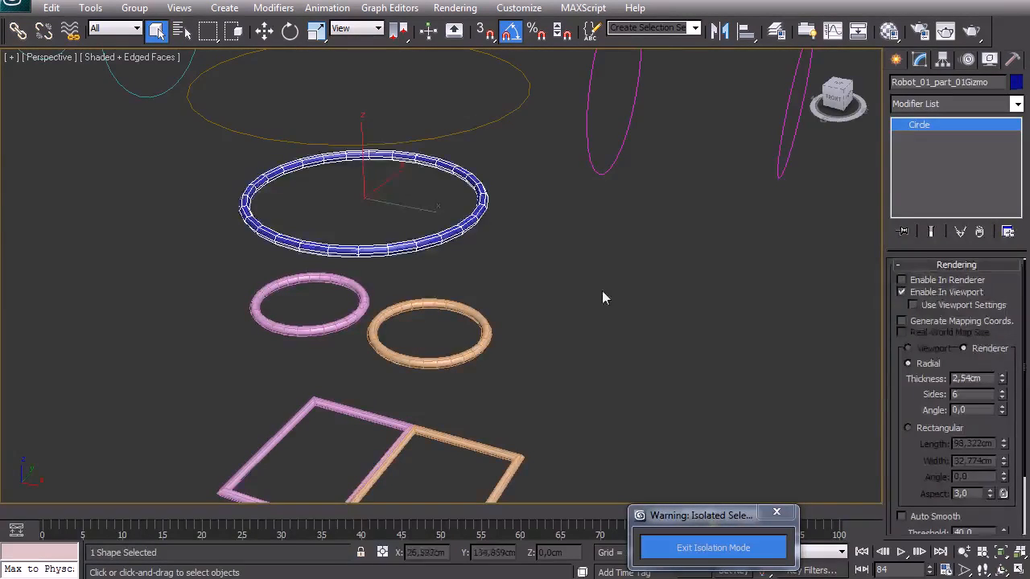
Step: Enable the yellow chest circle gizmo's thickness in the viewport with 6 sides
left_click(384, 121)
left_click_drag(393, 111, 498, 133)
scroll(529, 181, "down", 3)
middle_click_drag(529, 193, 517, 288)
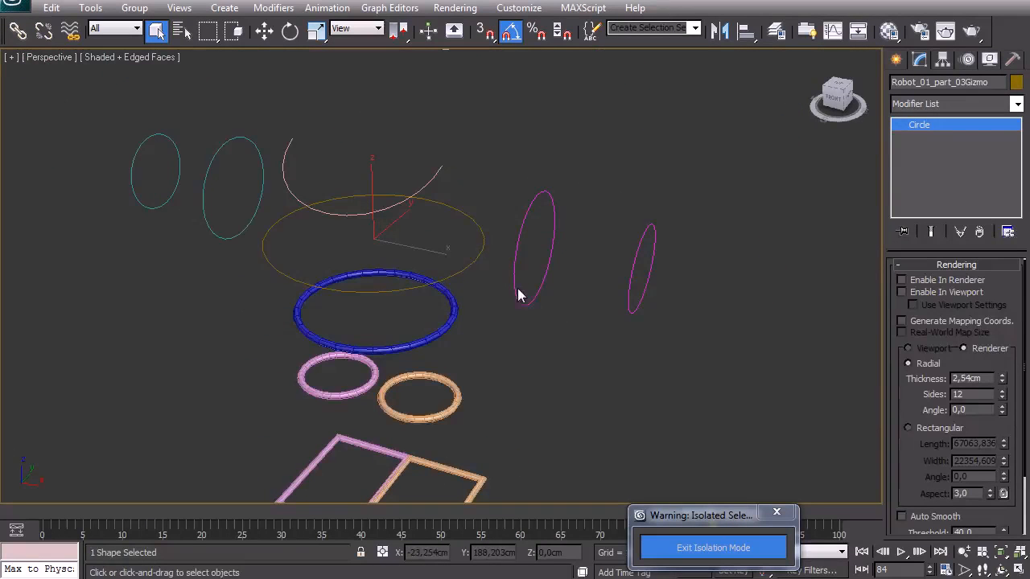
left_click(901, 292)
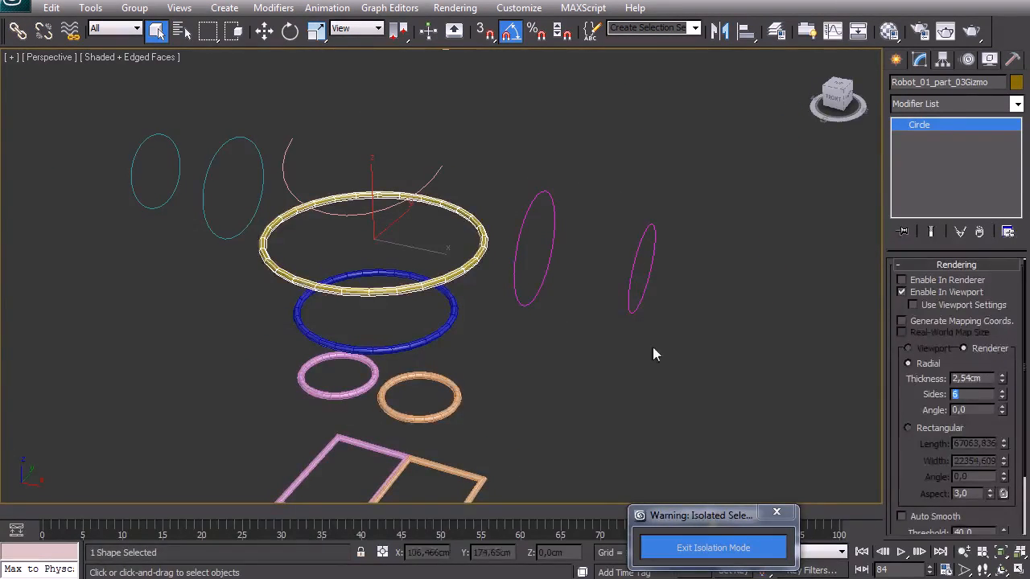
Step: Enable the magenta elbow circle gizmo's thickness in the viewport
left_click(504, 226)
left_click(542, 277)
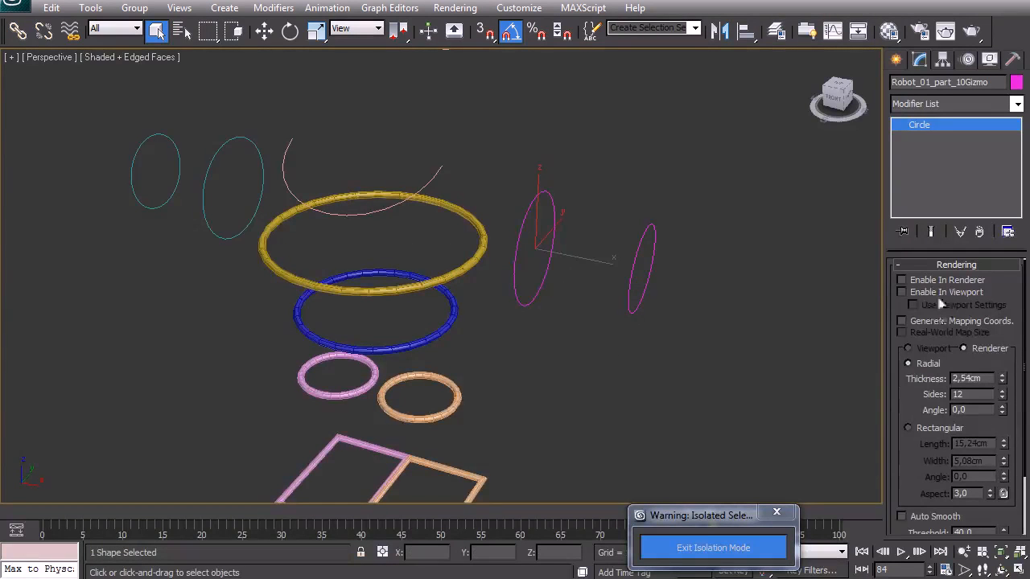
left_click(901, 292)
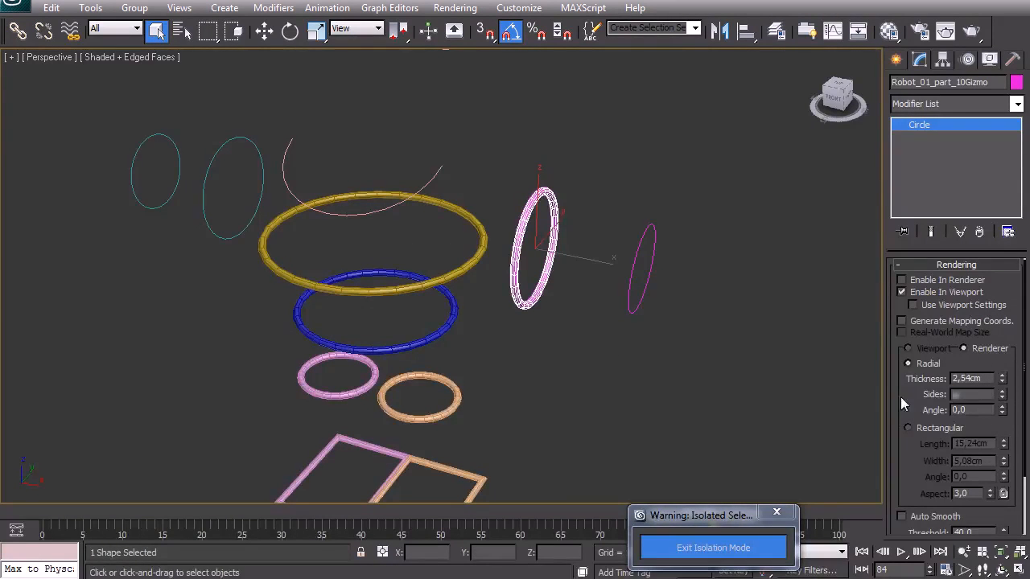
Step: Enable the magenta palm circle gizmo's thickness in the viewport with 6 sides
left_click(641, 273)
left_click(901, 292)
type("6")
key("Return")
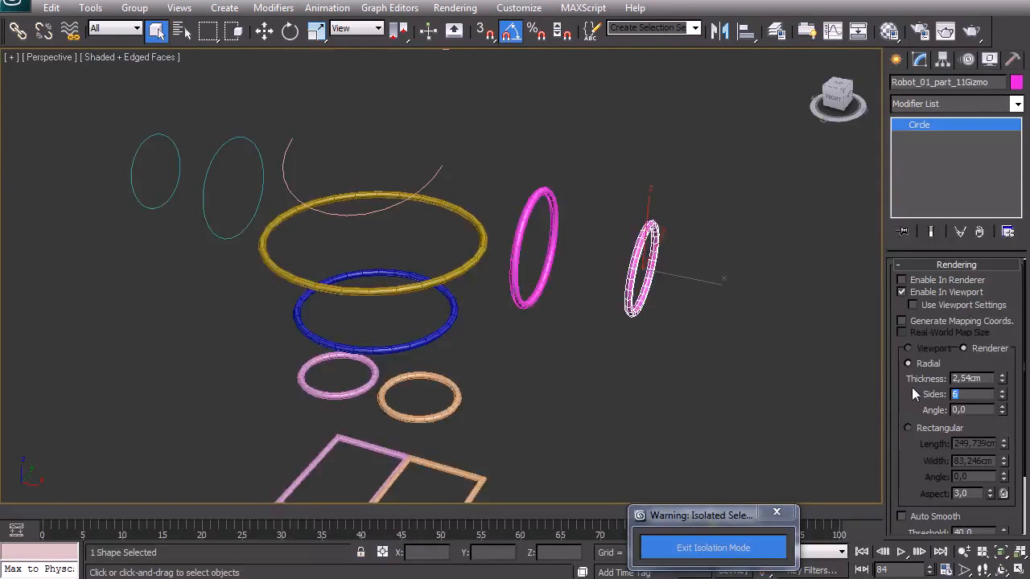
Step: Set the pink arc gizmo around the robot's jaw to 6 sides and enable its thickness in the viewport
middle_click_drag(321, 330, 433, 267)
left_click_drag(355, 228, 389, 282)
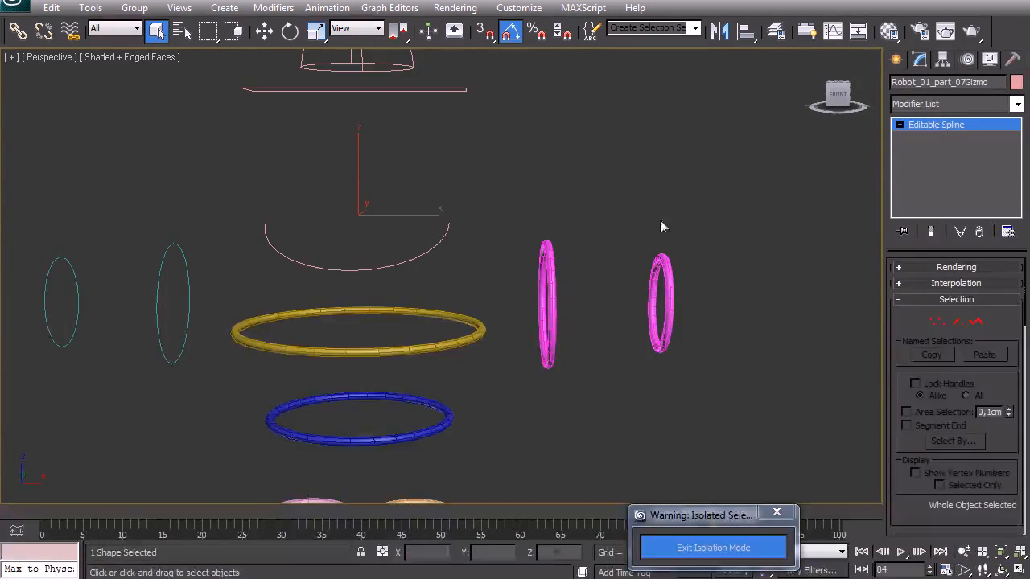
right_click(394, 245)
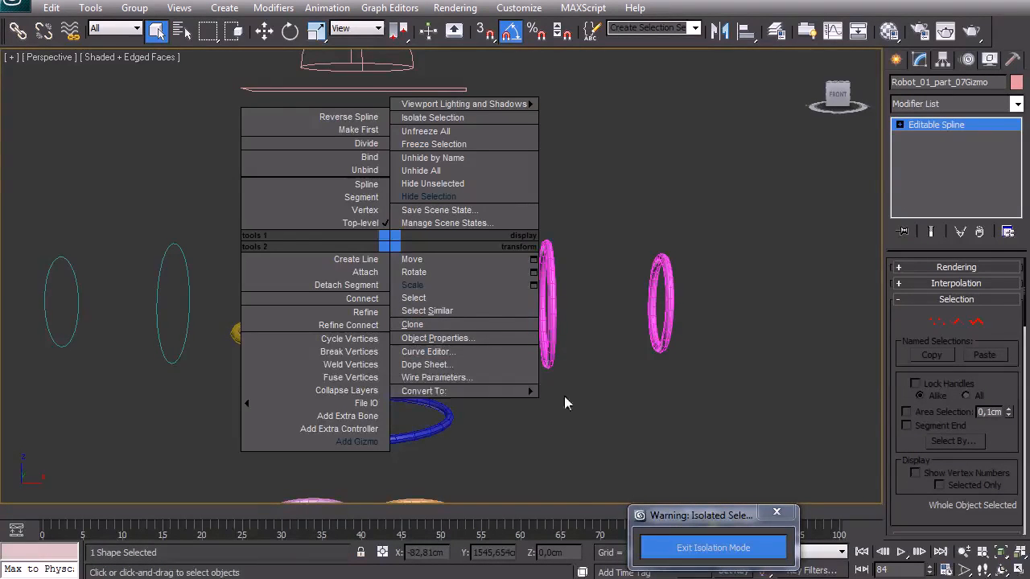
mouse_move(531, 391)
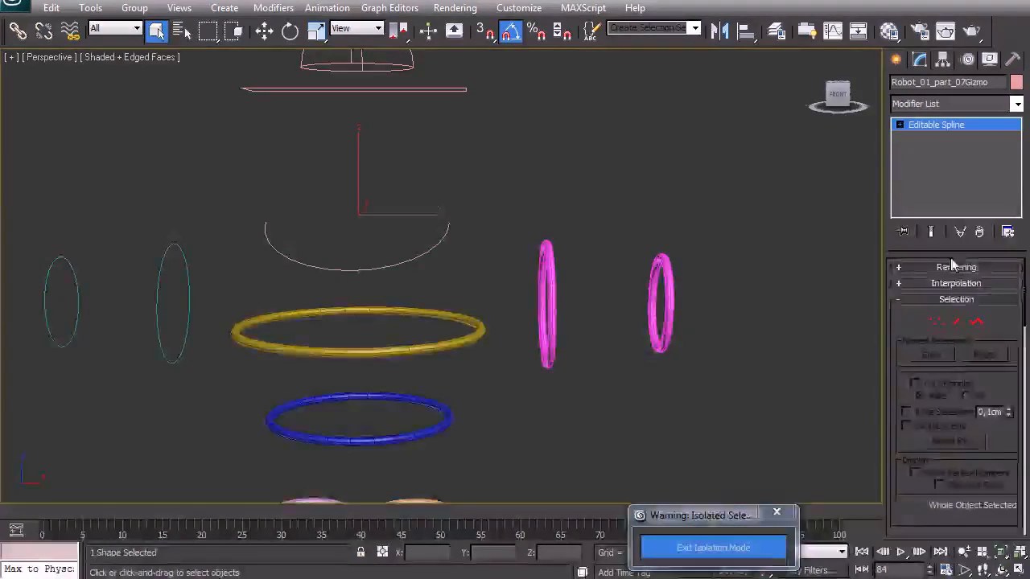
left_click(954, 267)
double_click(970, 394)
type("6")
key("Return")
left_click(933, 292)
middle_click_drag(225, 236, 253, 284)
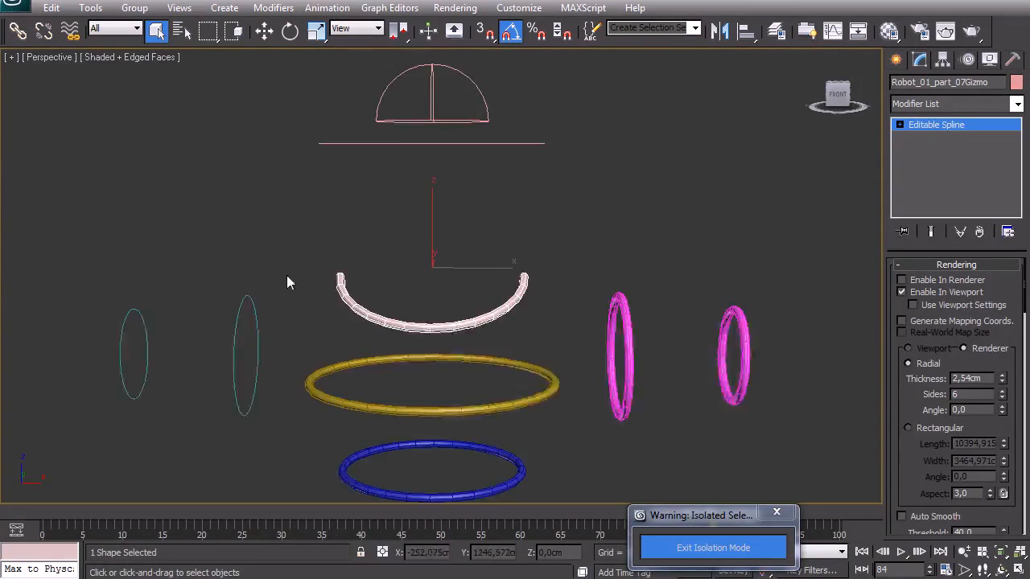
Step: Enable the viewport thickness of the flat pink rectangle gizmo above the head with 6 sides
left_click(335, 138)
left_click(952, 292)
double_click(970, 394)
type("6")
key("Return")
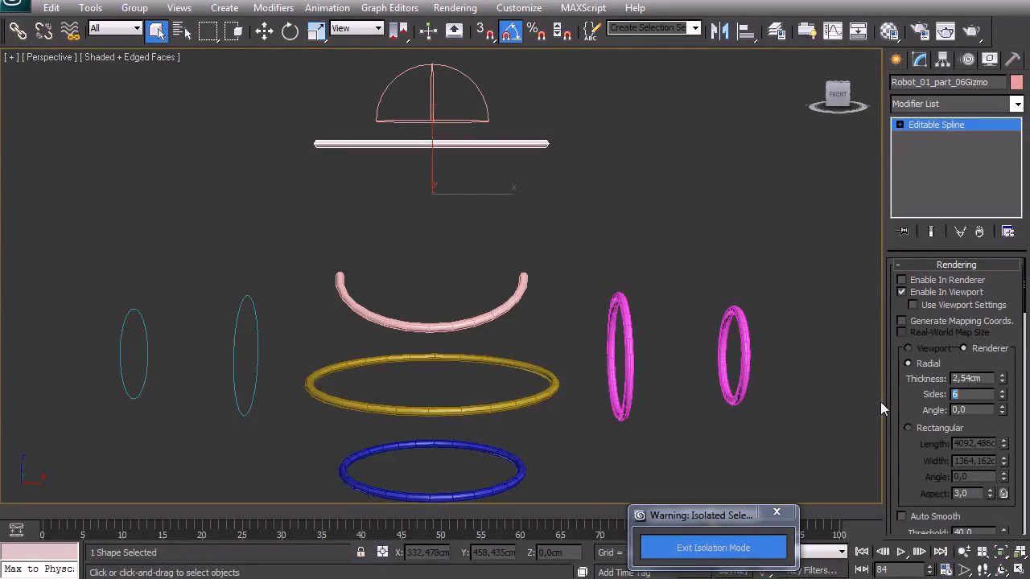
Step: Enable the viewport thickness of the pink dome-shaped head gizmo with 6 sides
middle_click_drag(573, 230, 540, 254, "alt")
left_click(483, 108)
left_click(483, 109)
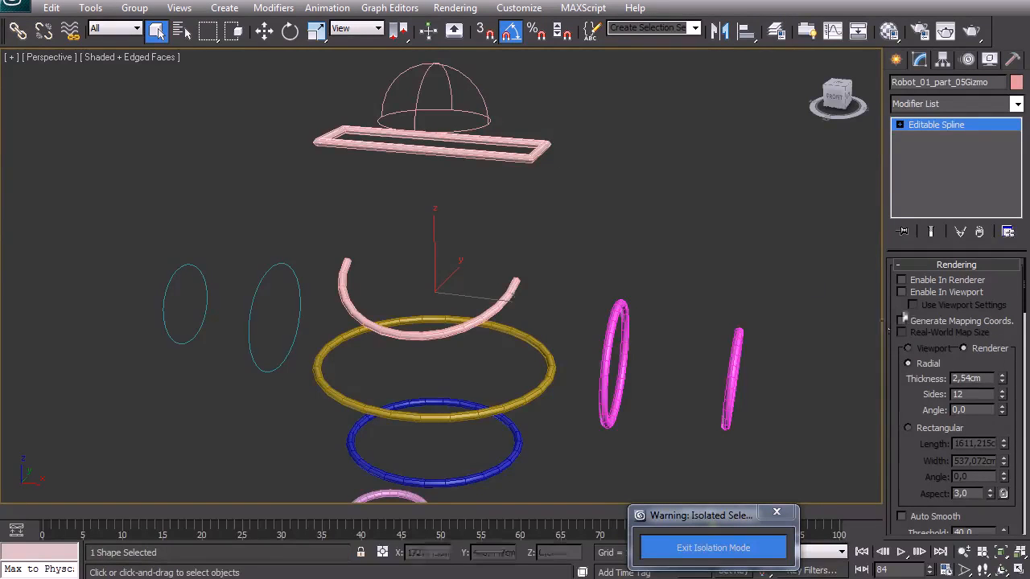
left_click(937, 293)
double_click(969, 394)
type("6")
key("Return")
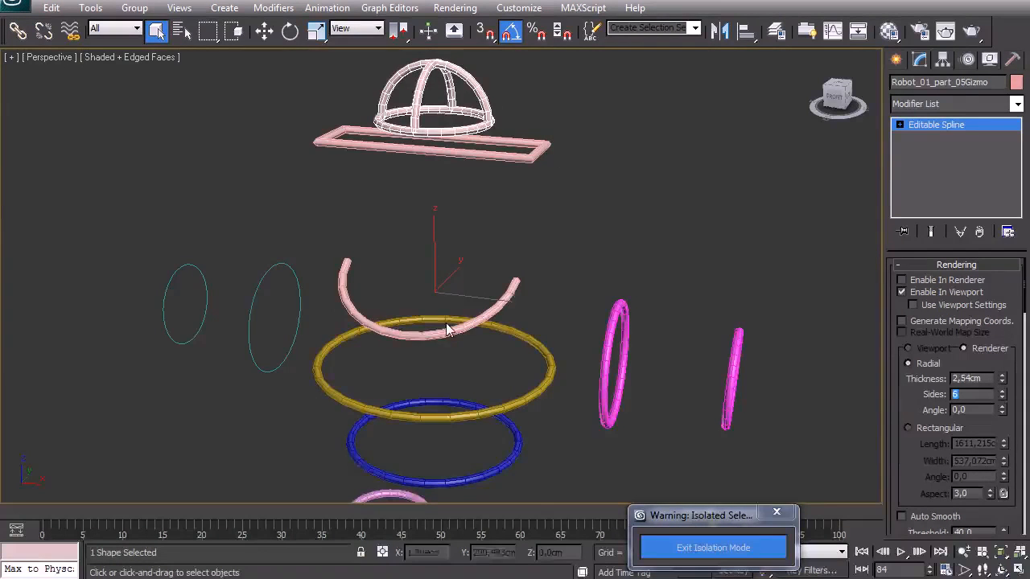
Step: Set the teal elbow circle gizmo to 6 sides and enable its thickness in the viewport
left_click(281, 305)
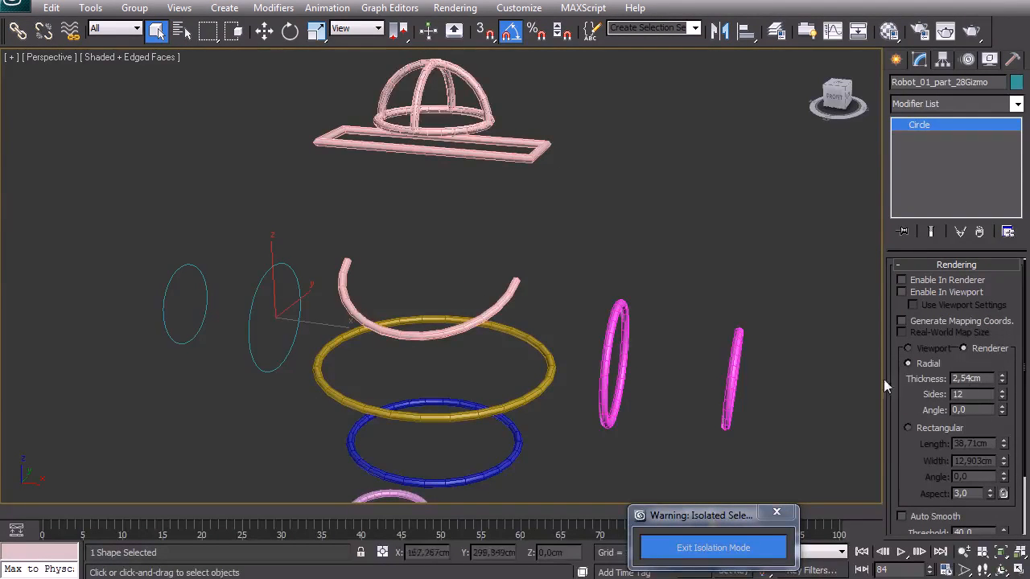
double_click(968, 396)
type("6")
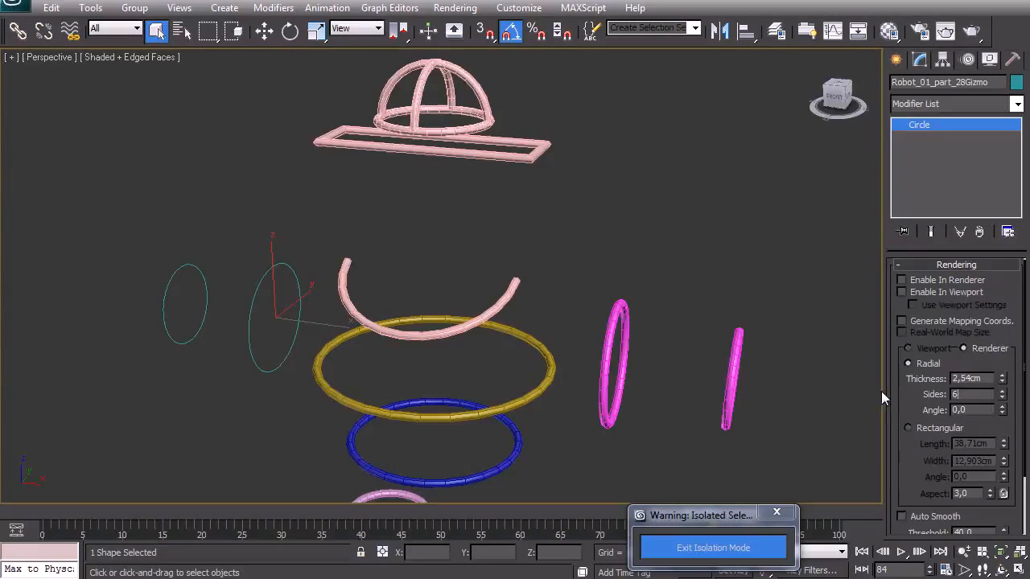
left_click(950, 289)
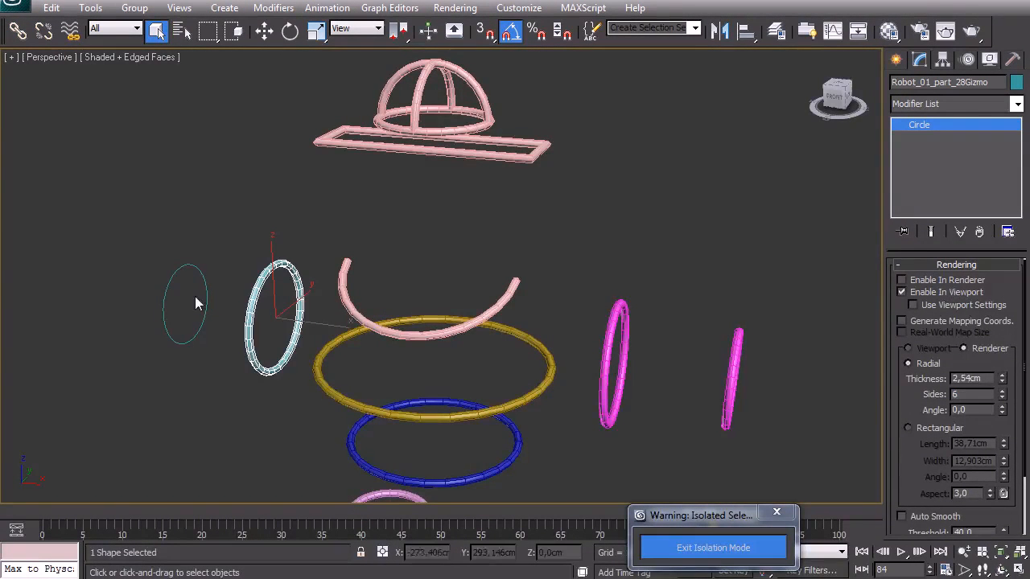
Step: Enable the teal palm circle gizmo's thickness in the viewport with 6 sides
left_click(163, 265)
left_click(943, 291)
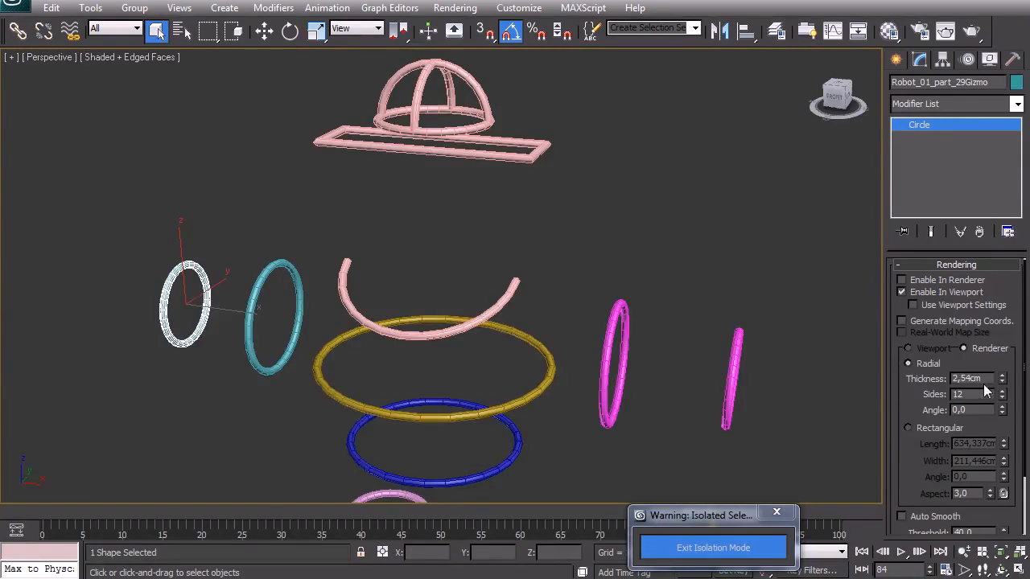
type("6")
key("Return")
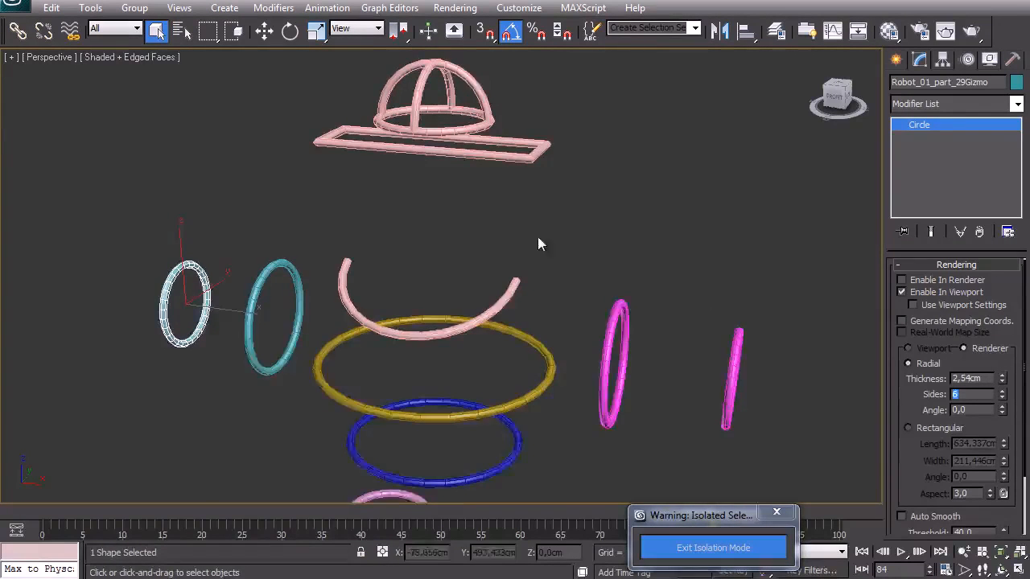
Step: Deselect everything and switch the viewport to plain shaded display without edged faces
middle_click_drag(662, 348, 618, 298)
key("F3")
left_click(563, 167)
scroll(564, 171, "down", 4)
key("F3")
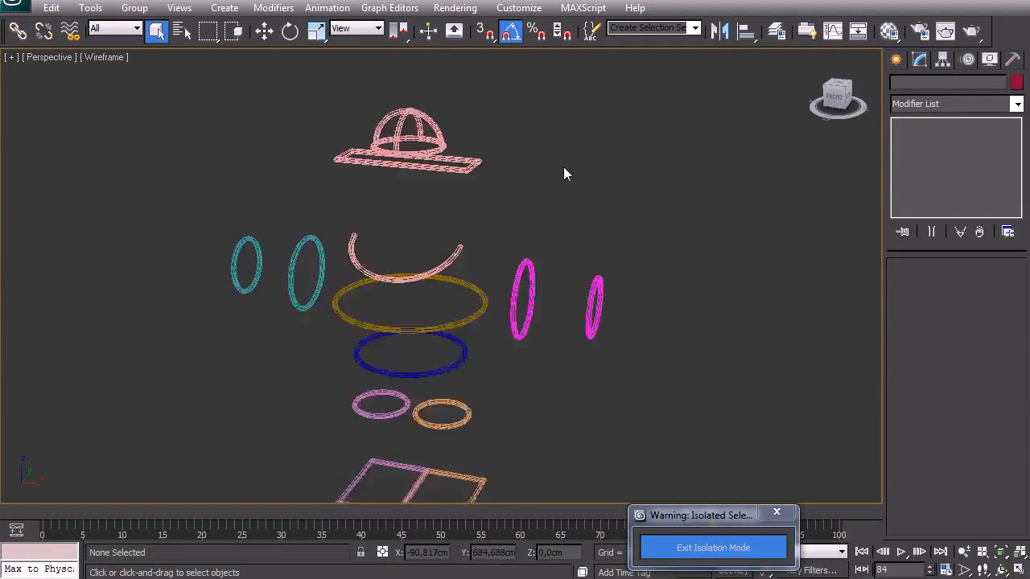
scroll(568, 211, "up", 2)
key("F4")
key("F4")
key("F4")
mouse_move(606, 259)
middle_mouse_down()
mouse_move(612, 190)
mouse_move(701, 255)
mouse_move(470, 255)
mouse_move(638, 249)
mouse_move(597, 305)
middle_mouse_up()
Step: Select all the gizmos, hide their selection brackets and put them in a new layer named Controllers
key("ctrl+a")
key("j")
left_click(776, 30)
left_click(183, 233)
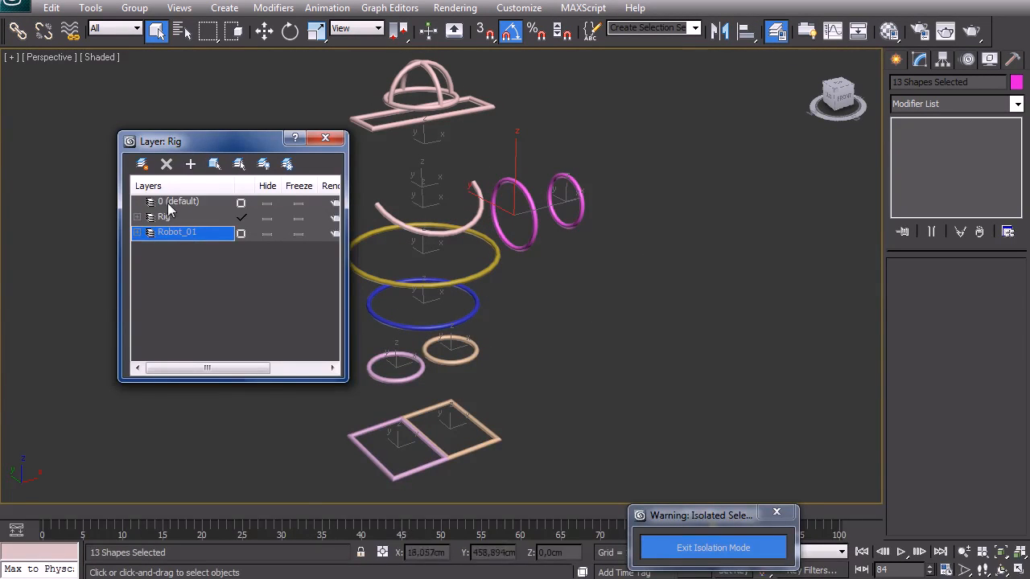
left_click(167, 218)
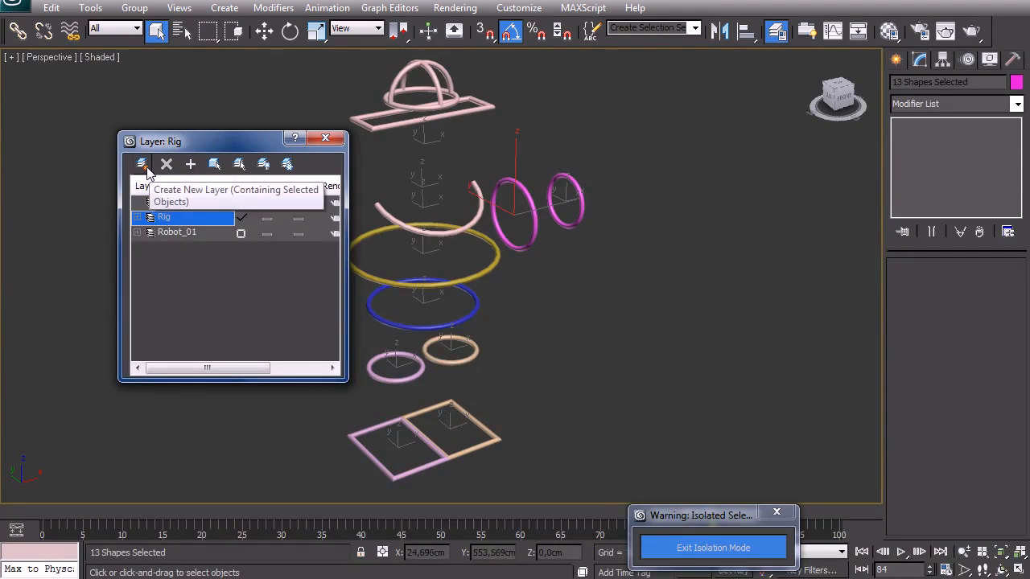
left_click(190, 164)
left_click(170, 217)
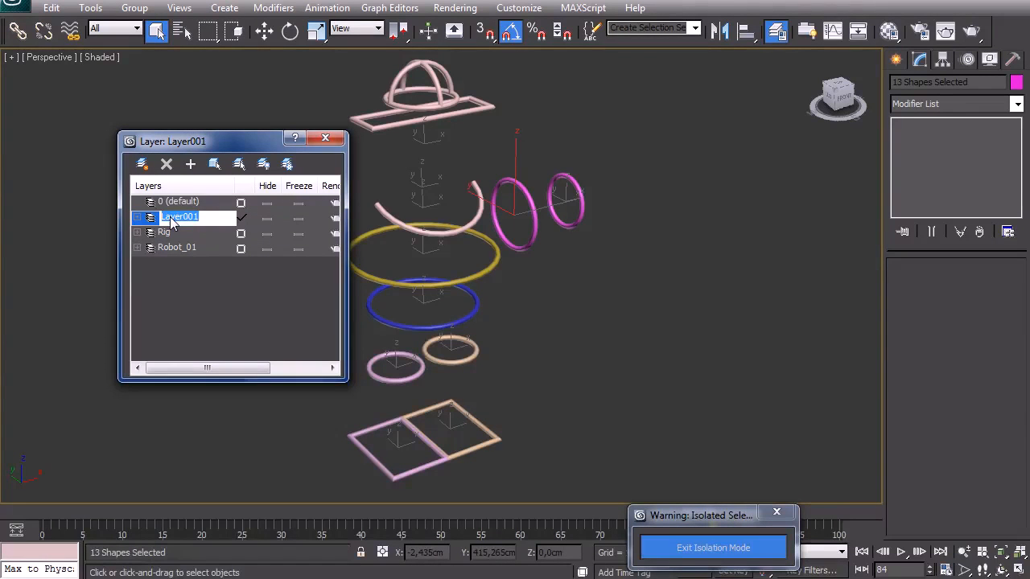
type("Controllers")
key("Return")
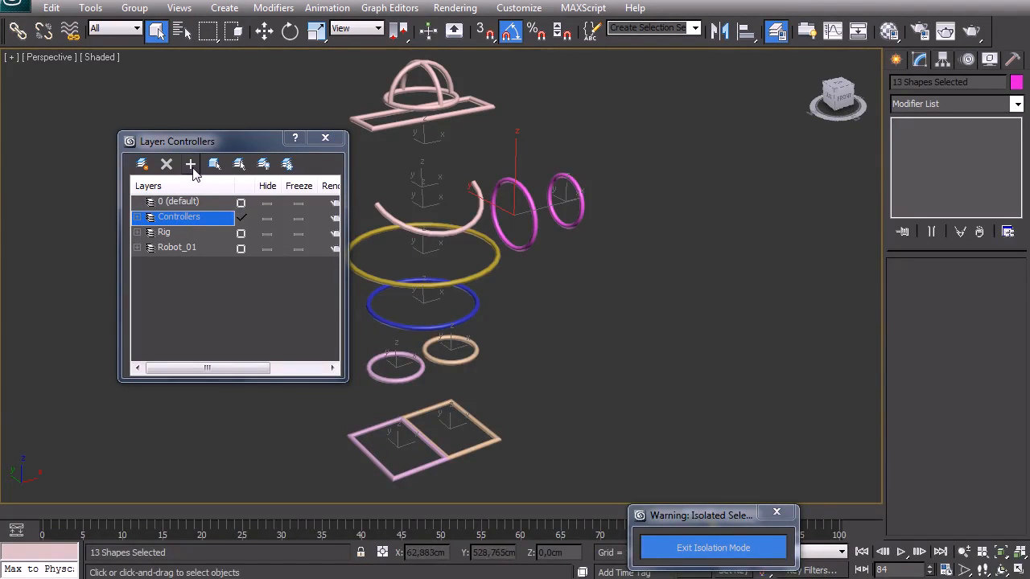
Step: Exit isolation mode and hide the Rig layer, leaving the Controllers layer and the robot mesh shown
left_click(267, 217)
right_click(451, 273)
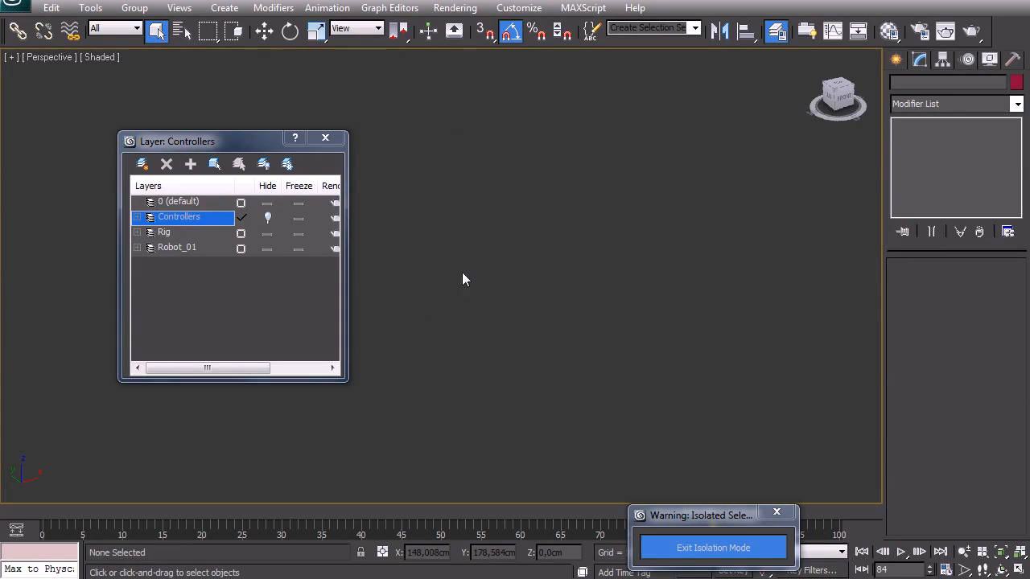
left_click(713, 548)
middle_click_drag(608, 347, 648, 359, "alt")
left_click(268, 233)
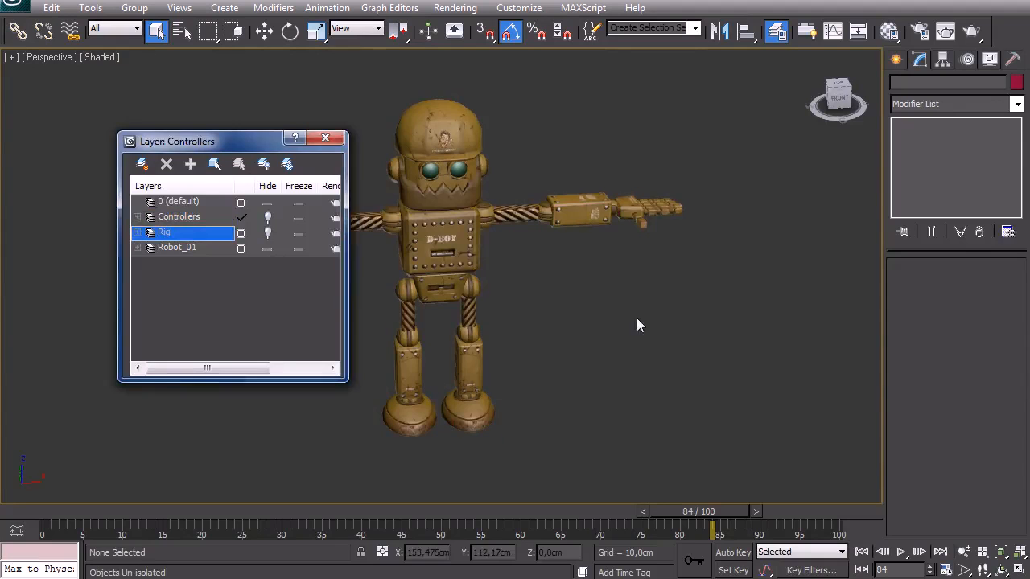
left_click(270, 218)
middle_click_drag(668, 338, 620, 354, "alt")
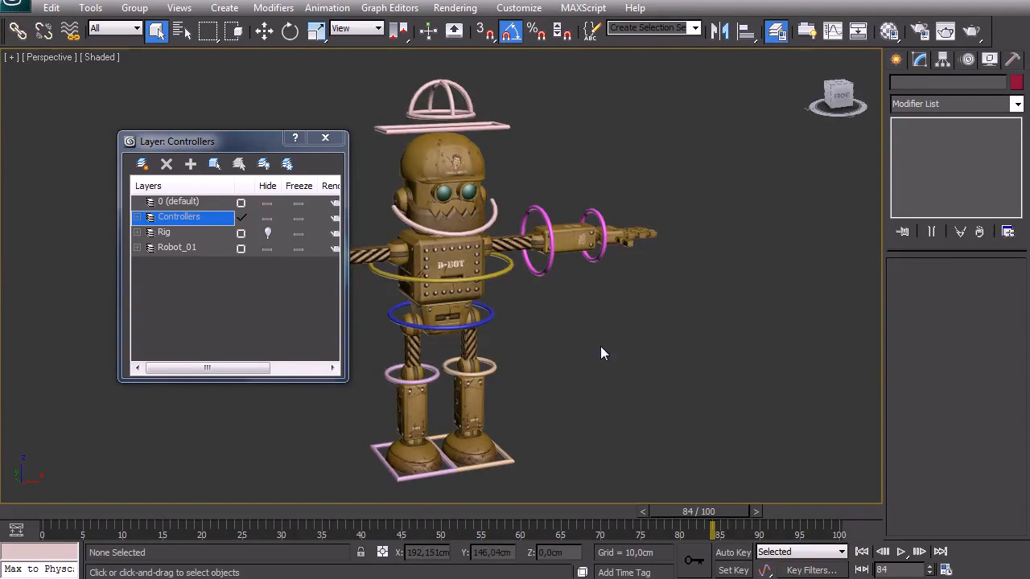
left_click(325, 138)
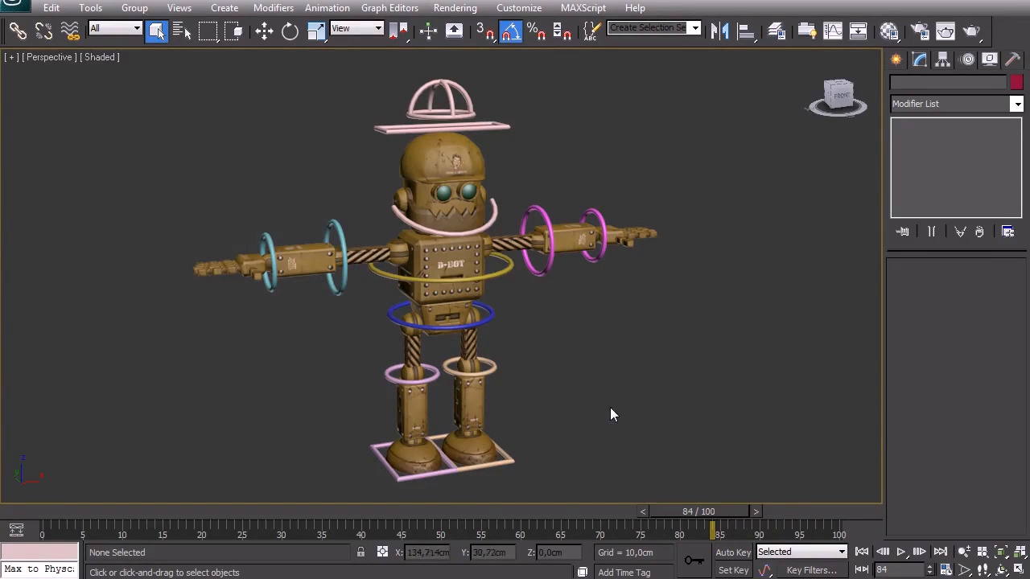
Step: Show the Rig layer to add the green triangle root helper to the Controllers layer, and hide Rig again
right_click(619, 389)
left_click(776, 31)
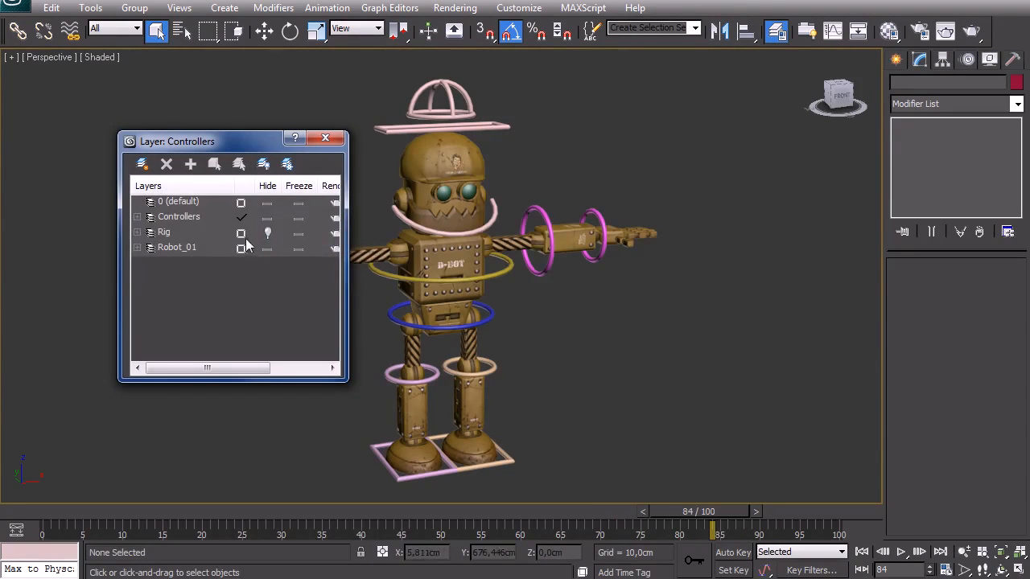
left_click(270, 231)
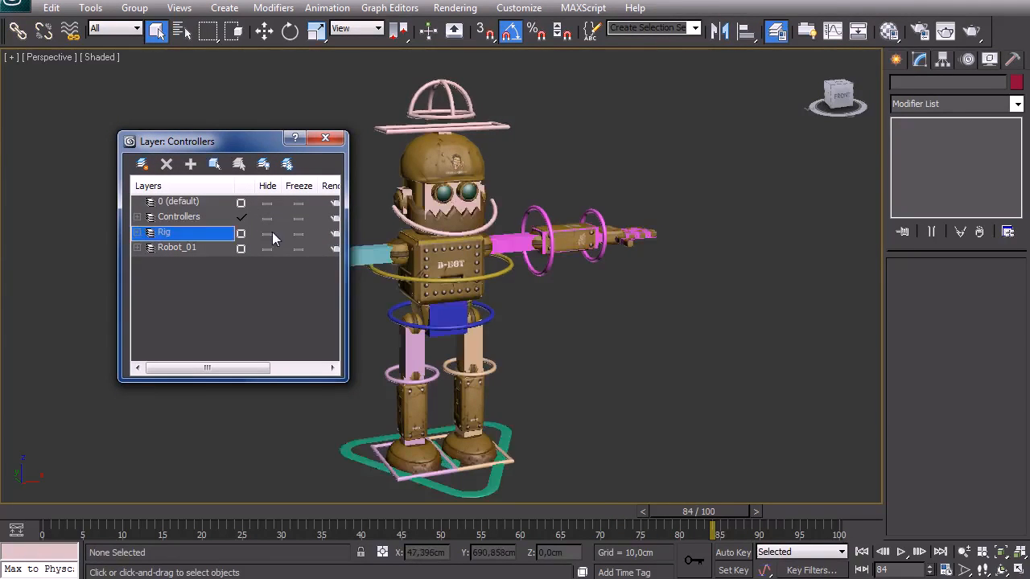
left_click(495, 490)
left_click(211, 217)
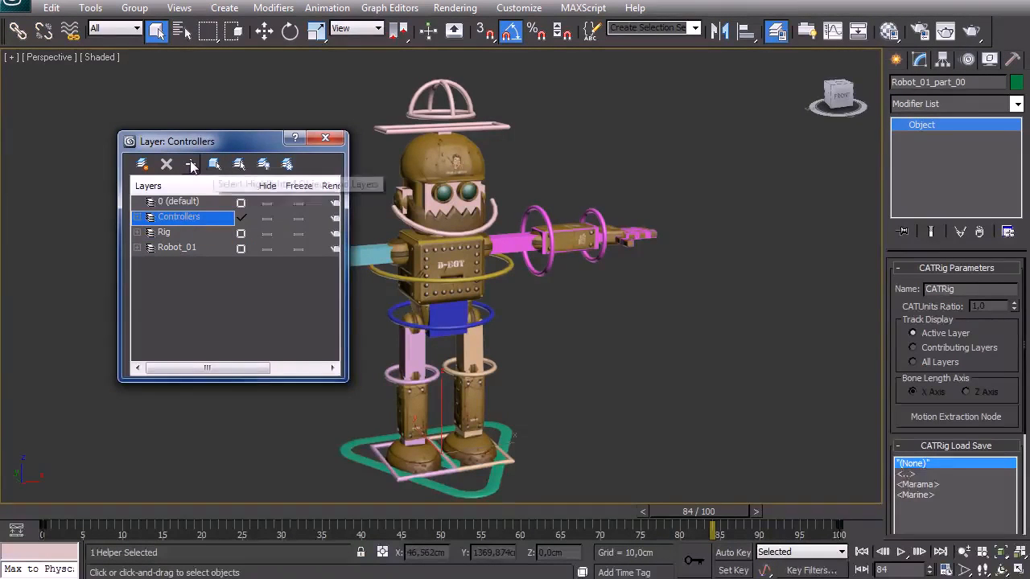
left_click(268, 233)
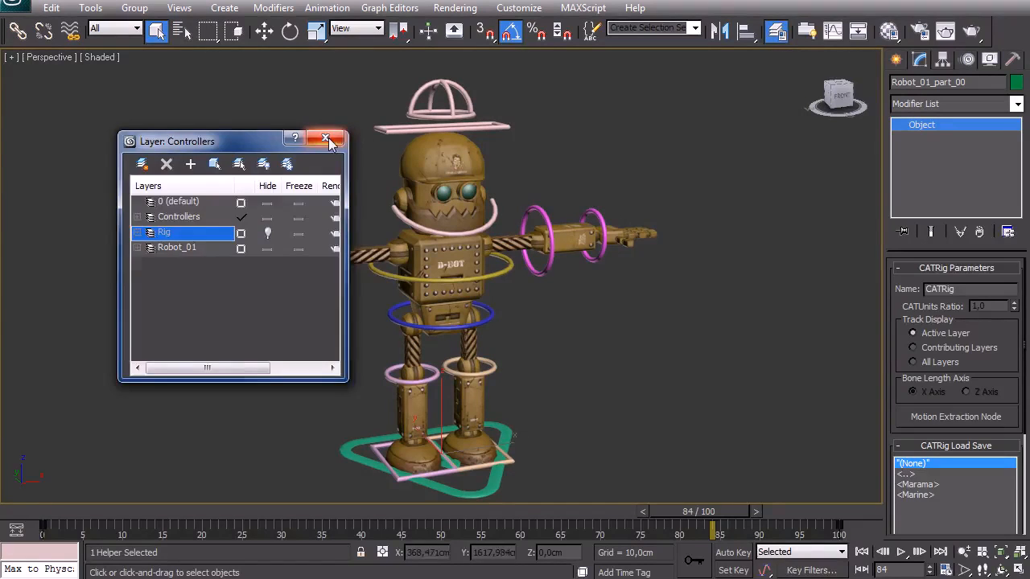
left_click(325, 137)
Step: Select the green triangle root helper and switch the CAT rig's layer manager to animation mode
right_click(630, 358)
left_click(646, 370)
left_click(511, 475)
left_click(499, 479)
left_click(943, 60)
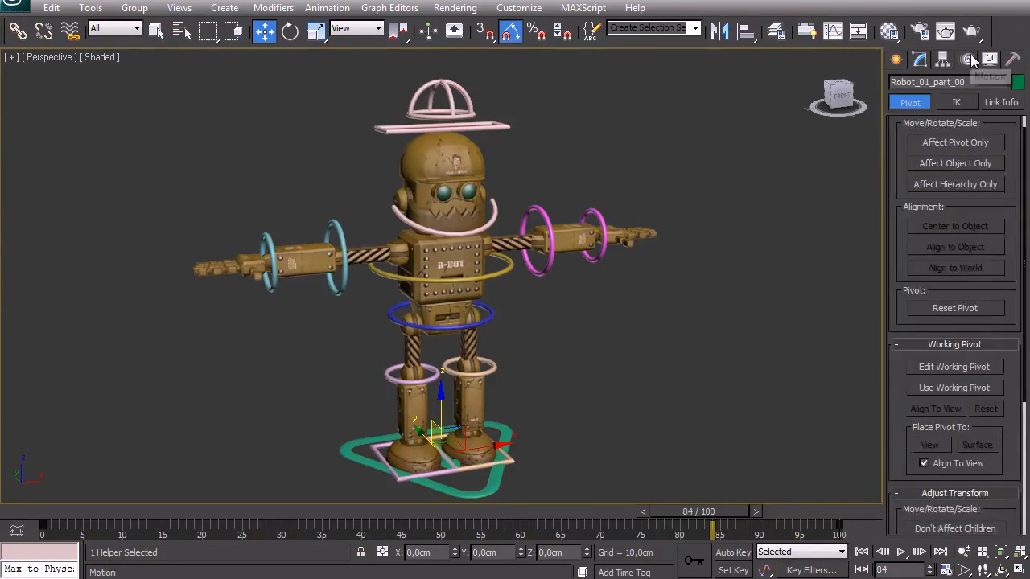
left_click(967, 60)
left_click_drag(1009, 470, 1007, 307)
left_click(906, 300)
left_click(620, 287)
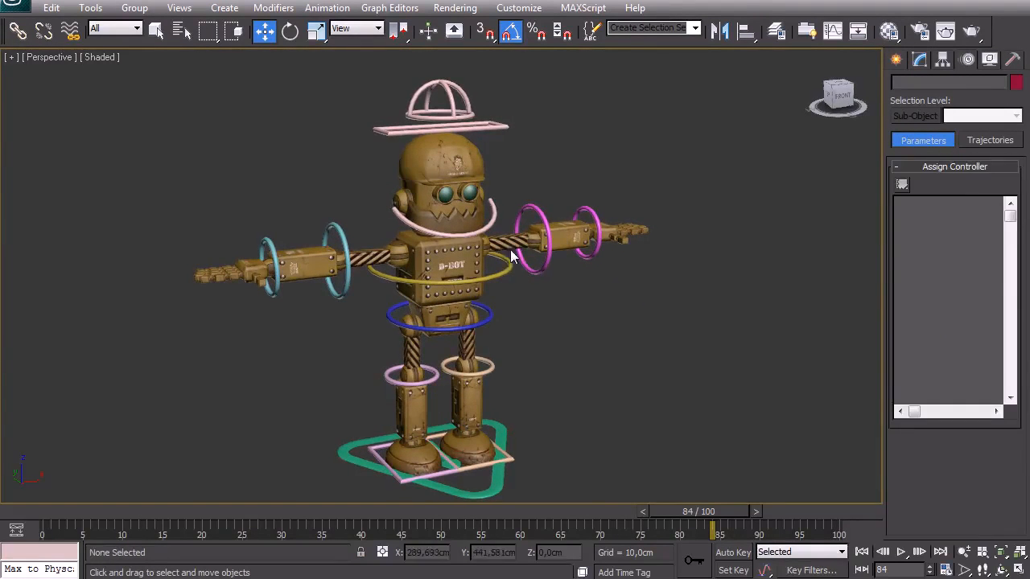
Step: Try moving the magenta elbow gizmo and rotating the flat rectangle gizmo above the head, and undo the test pose
left_click(542, 272)
middle_click_drag(600, 287, 557, 277, "alt")
mouse_move(553, 213)
left_mouse_down()
mouse_move(550, 196)
mouse_move(552, 236)
mouse_move(550, 210)
mouse_move(556, 235)
mouse_move(559, 213)
left_mouse_up()
left_click(448, 127)
key("e")
left_click_drag(448, 143, 514, 122)
key("ctrl+z")
left_click(514, 122)
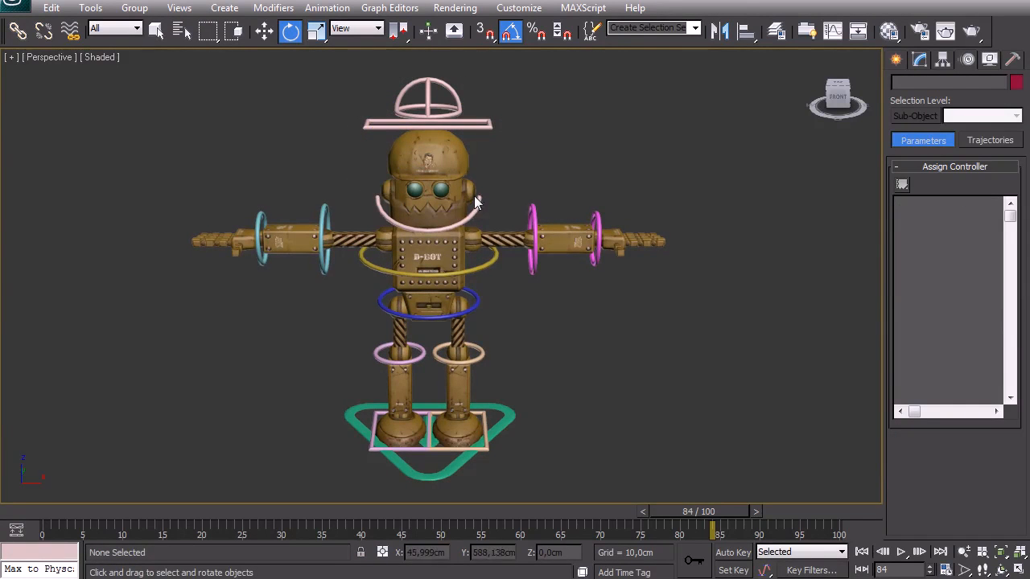
Step: Try rotating the pink arc gizmo around the jaw, undo the rotation and deselect it
left_click(477, 211)
left_click_drag(474, 191, 482, 152)
key("ctrl+z")
middle_click_drag(486, 161, 546, 211, "alt")
scroll(545, 213, "up", 3)
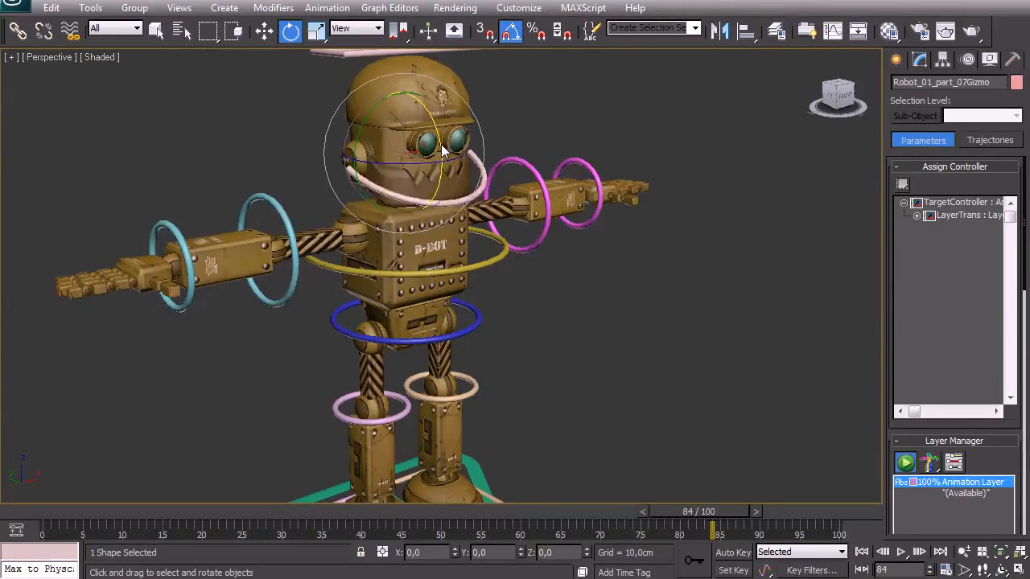
left_click(615, 330)
middle_click_drag(615, 330, 589, 340, "alt")
scroll(559, 333, "down", 2)
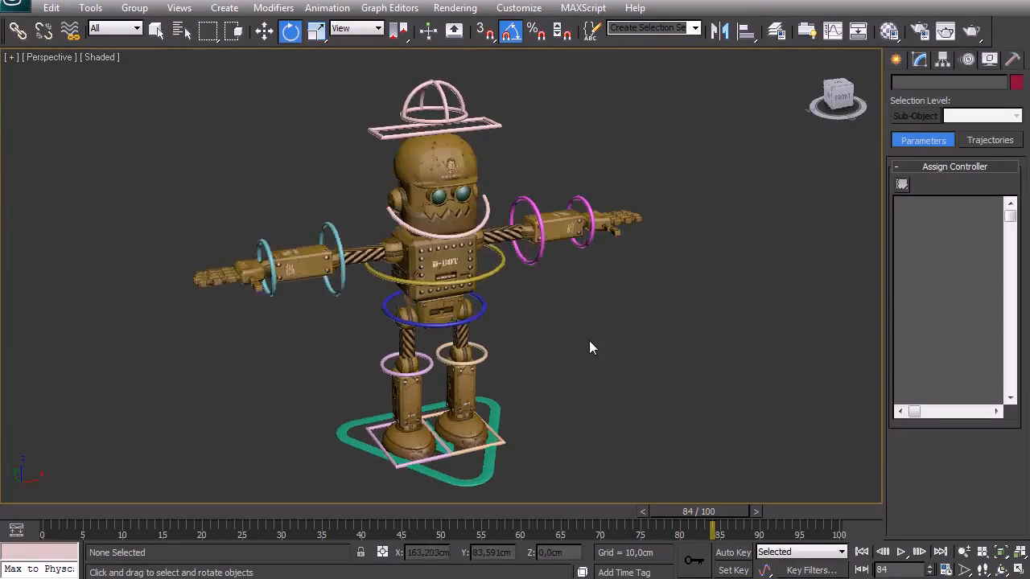
Step: Save the scene under the new name Robot_Final_ in the Max_files folder
left_click(18, 8)
left_click(64, 184)
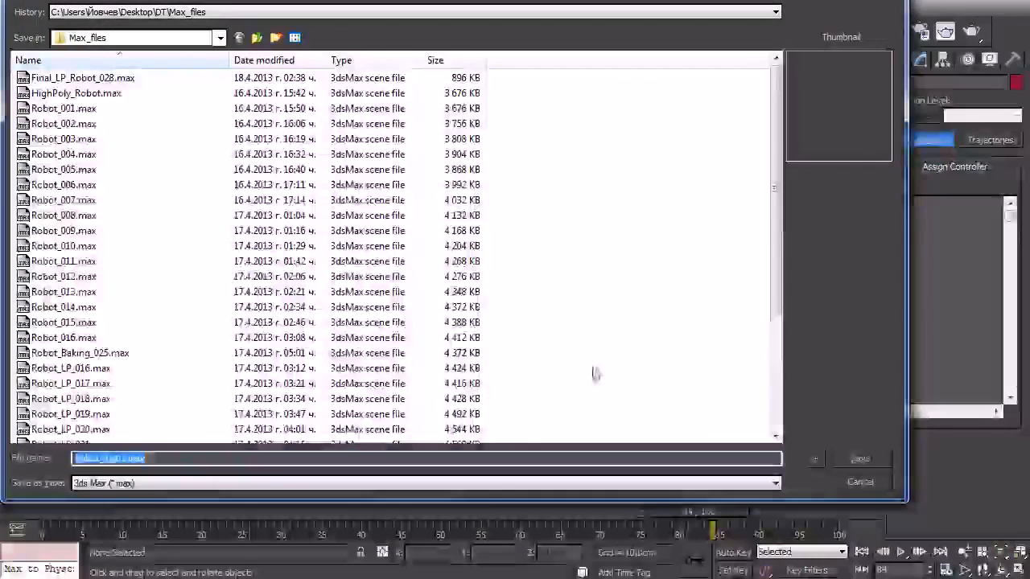
scroll(787, 287, "down", 2)
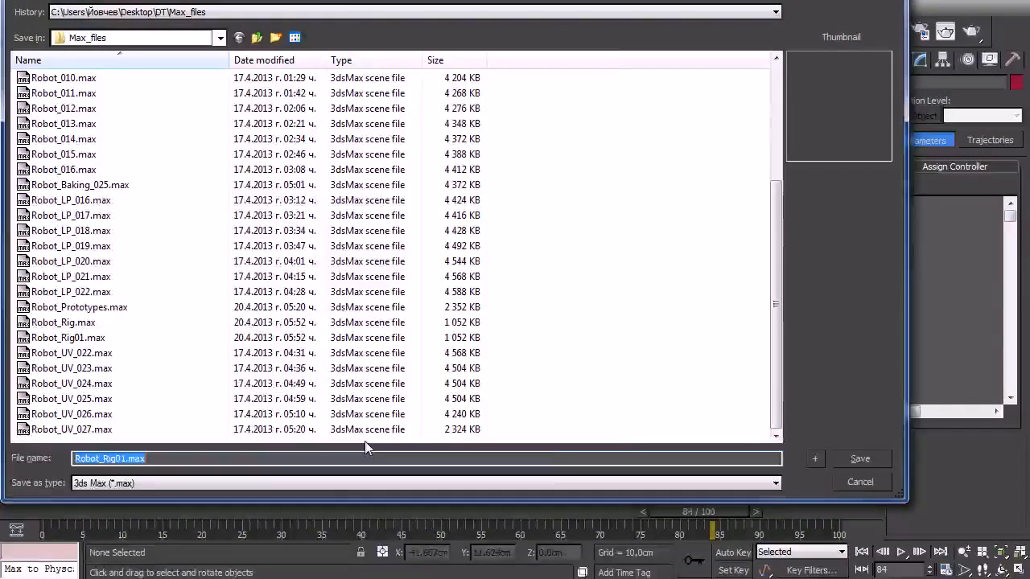
type("Robot_Final_")
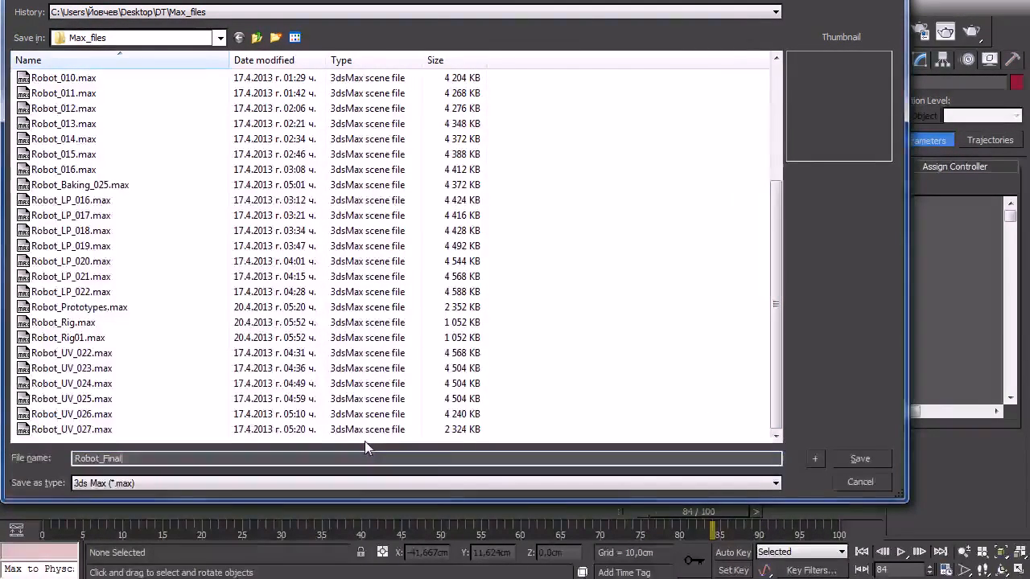
key("Return")
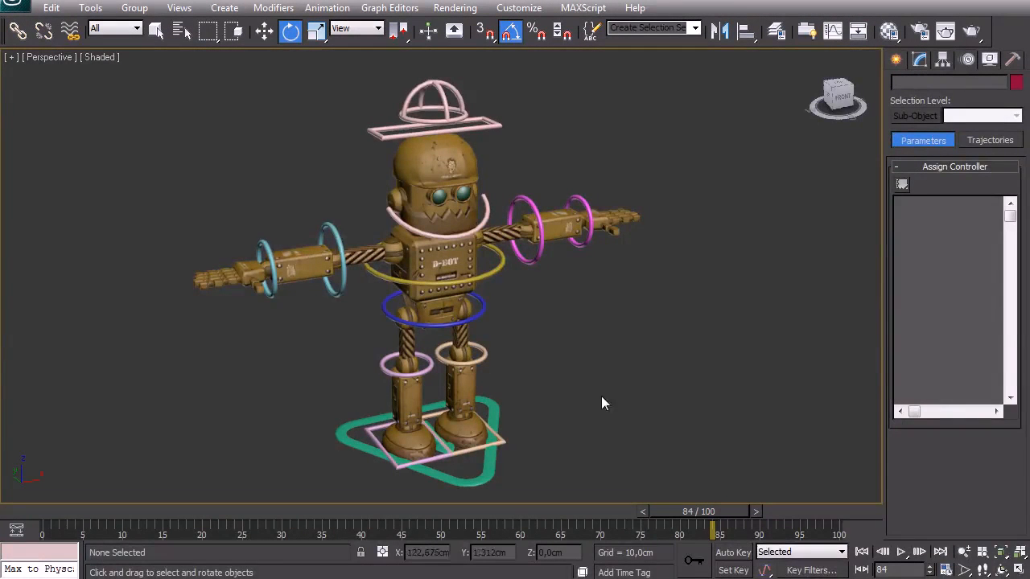
Step: Examine the rigged robot's overall look, then its torso, arms and legs with their gizmos
mouse_move(630, 344)
middle_mouse_down("alt")
mouse_move(589, 324)
mouse_move(627, 331)
middle_mouse_up("alt")
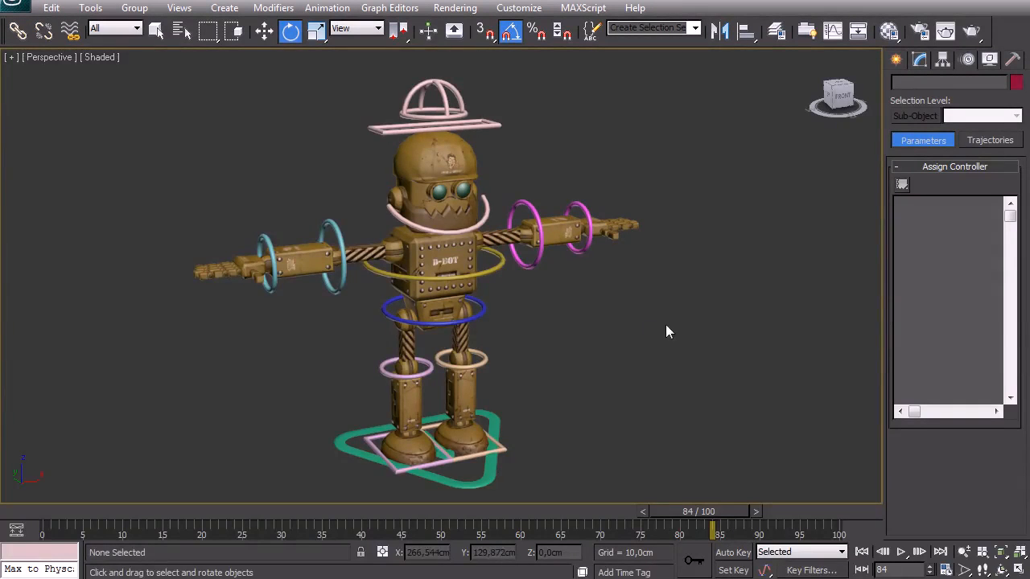
middle_click_drag(674, 326, 588, 342, "alt")
scroll(611, 326, "up", 3)
scroll(573, 344, "down", 3)
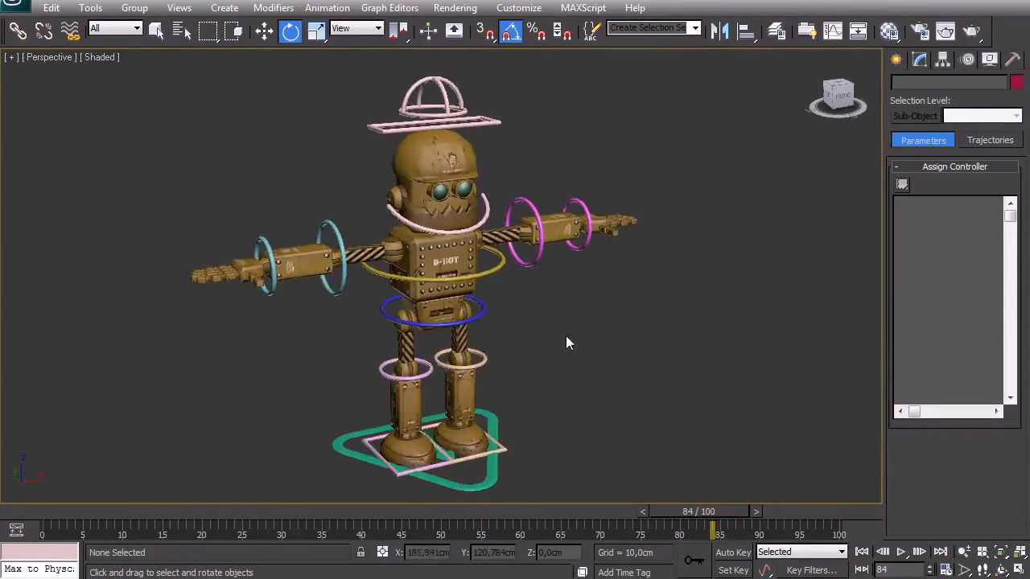
scroll(588, 336, "up", 3)
scroll(505, 318, "up", 2)
middle_click_drag(517, 328, 411, 318, "alt")
middle_click_drag(567, 331, 538, 293)
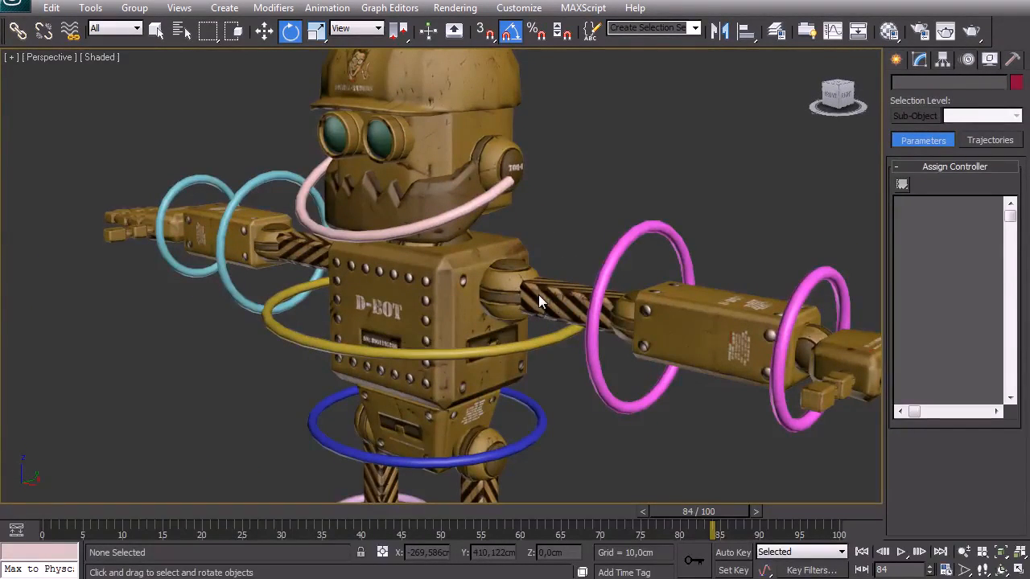
scroll(538, 294, "down", 3)
middle_click_drag(460, 303, 539, 322)
scroll(531, 311, "up", 3)
middle_click_drag(539, 425, 483, 329)
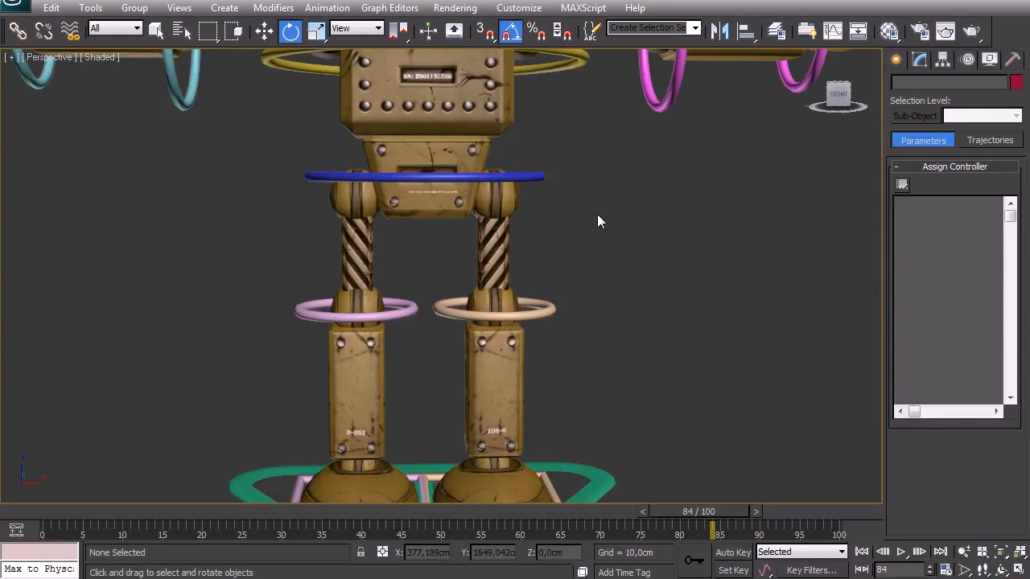
Step: Examine the robot's body and gizmos up close from several angles
middle_click_drag(596, 214, 586, 359)
middle_click_drag(530, 222, 541, 358)
scroll(509, 272, "up", 3)
middle_click_drag(506, 275, 756, 255, "alt")
middle_click_drag(551, 177, 517, 336, "alt")
middle_click_drag(591, 313, 473, 352, "alt")
scroll(520, 328, "down", 4)
scroll(475, 338, "up", 3)
scroll(423, 302, "down", 3)
Step: Inspect the robot in wireframe and with edged faces, and return to plain shaded display
key("F3")
mouse_move(421, 282)
middle_mouse_down("alt")
mouse_move(485, 271)
mouse_move(437, 231)
mouse_move(430, 283)
mouse_move(464, 280)
mouse_move(403, 318)
mouse_move(544, 313)
mouse_move(435, 302)
mouse_move(329, 326)
mouse_move(259, 321)
mouse_move(530, 310)
middle_mouse_up("alt")
key("F3")
key("F4")
scroll(527, 229, "up", 3)
scroll(528, 232, "down", 3)
middle_click_drag(503, 230, 497, 289)
key("F3")
key("F3")
scroll(496, 288, "up", 2)
middle_click_drag(481, 275, 485, 237, "alt")
key("F4")
middle_click_drag(485, 147, 437, 222)
scroll(503, 241, "up", 3)
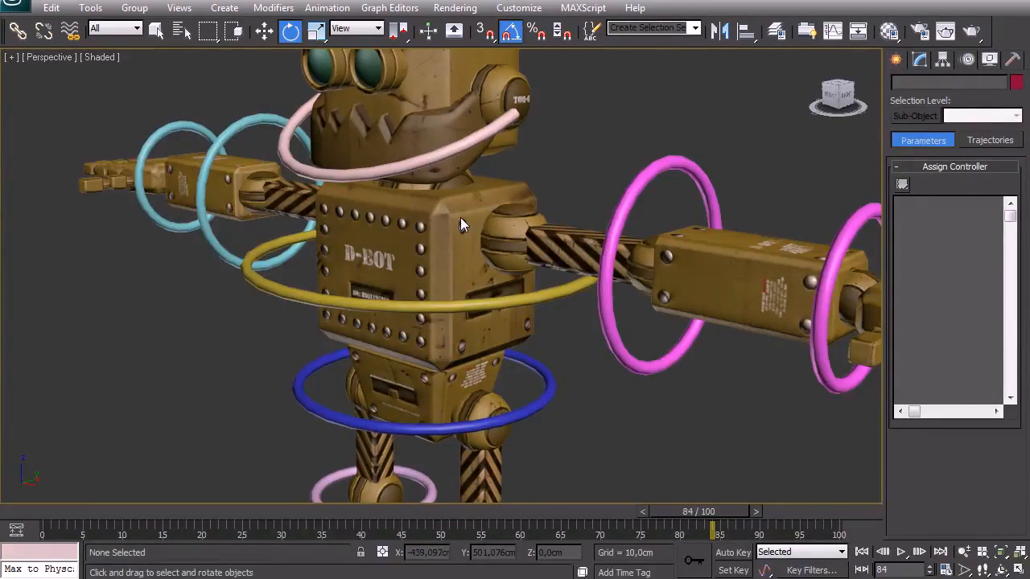